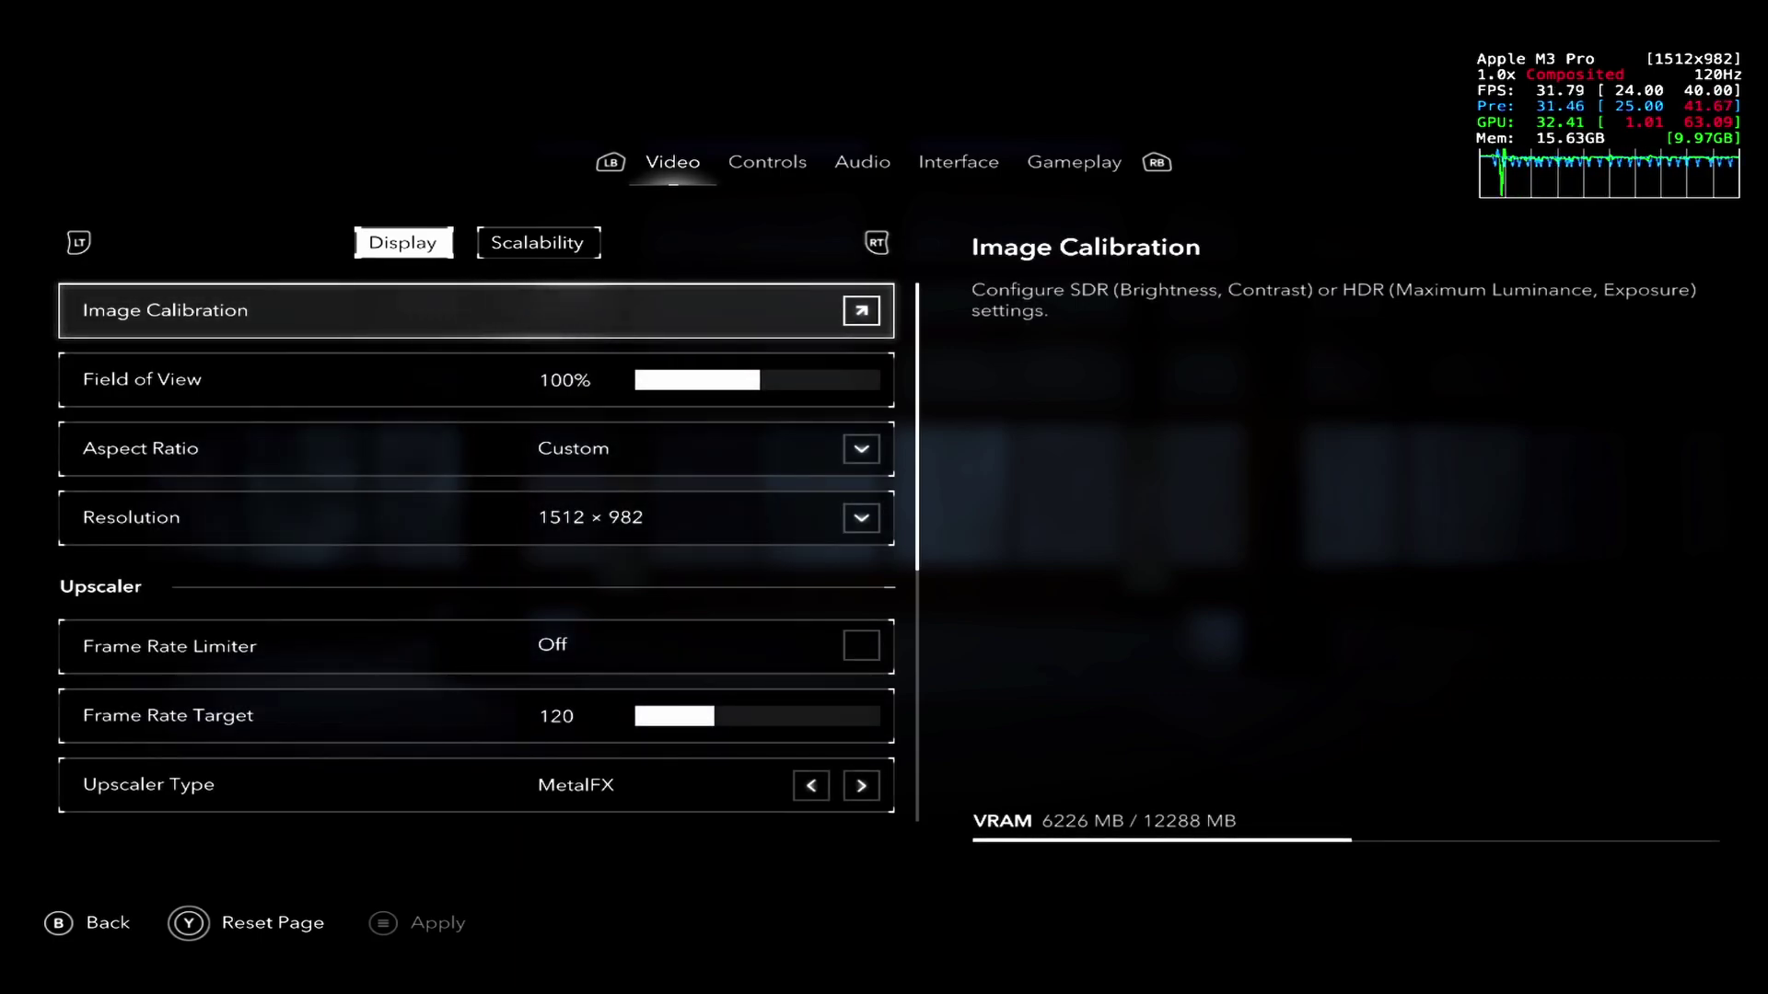
# - Review the Display settings for aspect ratio, resolution, frame rate limiter and frame rate target
pyautogui.press('Down')
pyautogui.press('Down')
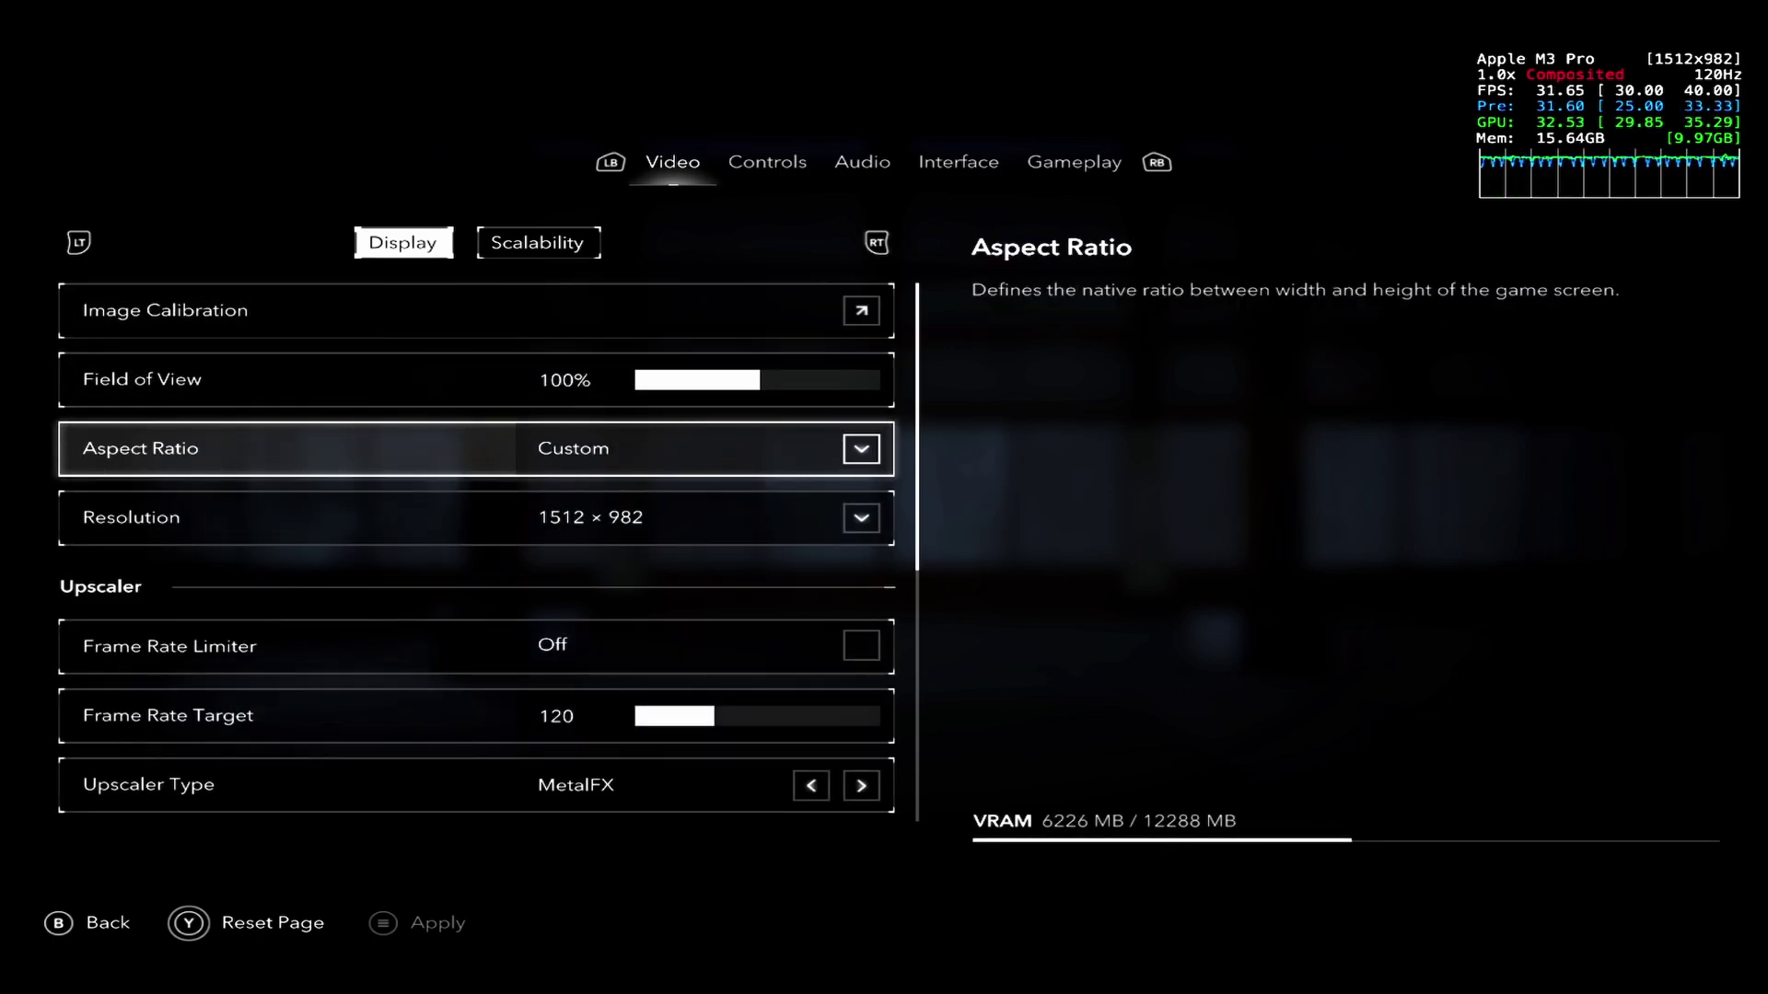
pyautogui.press('Down')
pyautogui.press('Up')
pyautogui.press('Down')
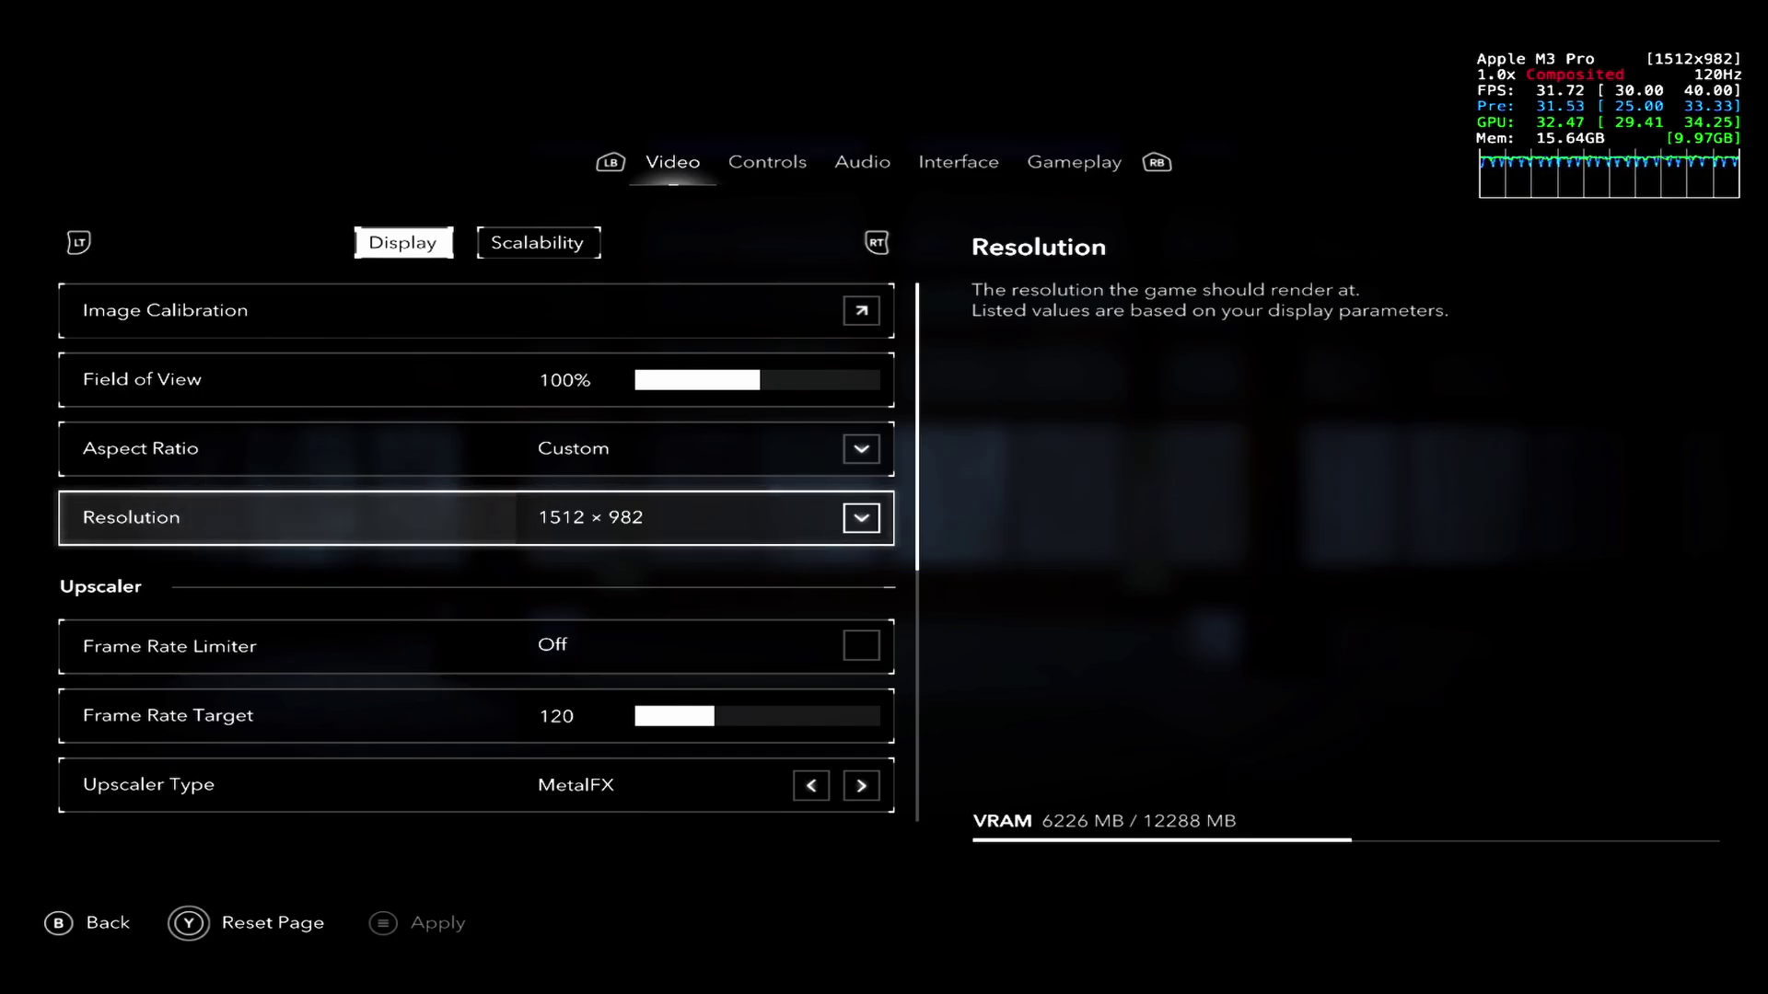
pyautogui.press('Down')
pyautogui.press('Down')
pyautogui.press('Down')
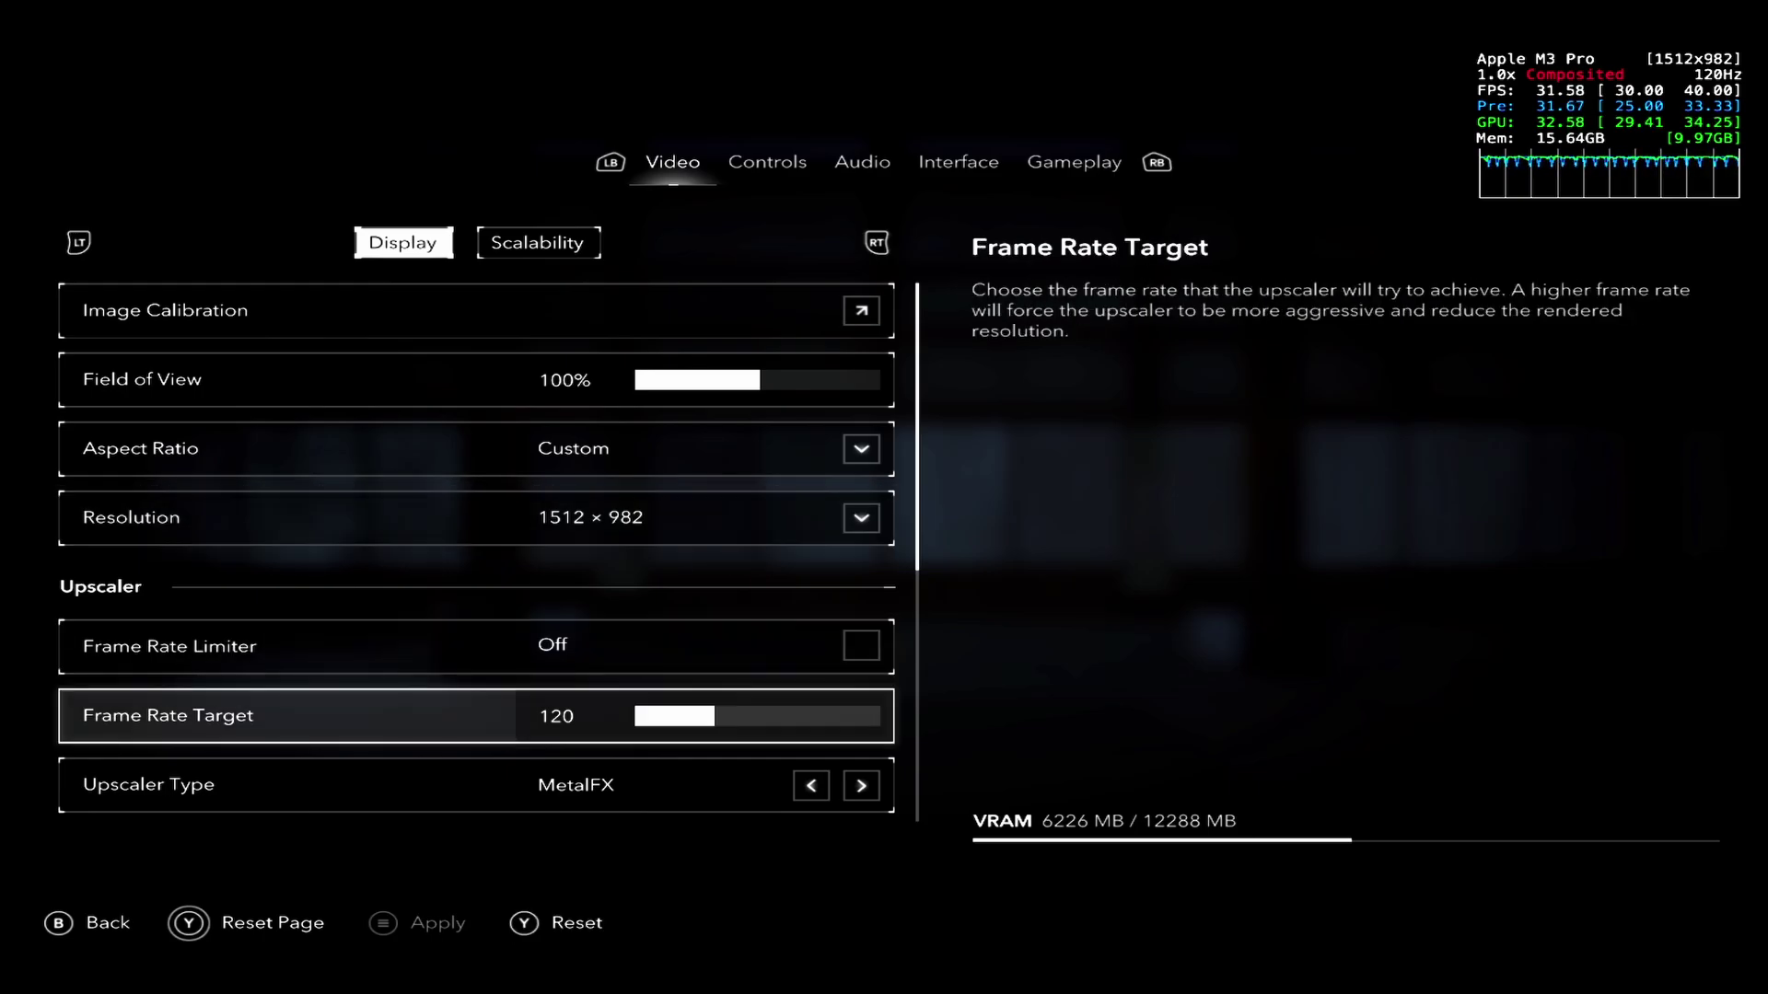
# - Examine the upscaler type, upscaler quality and the minimum and maximum dynamic resolution settings
pyautogui.press('Up')
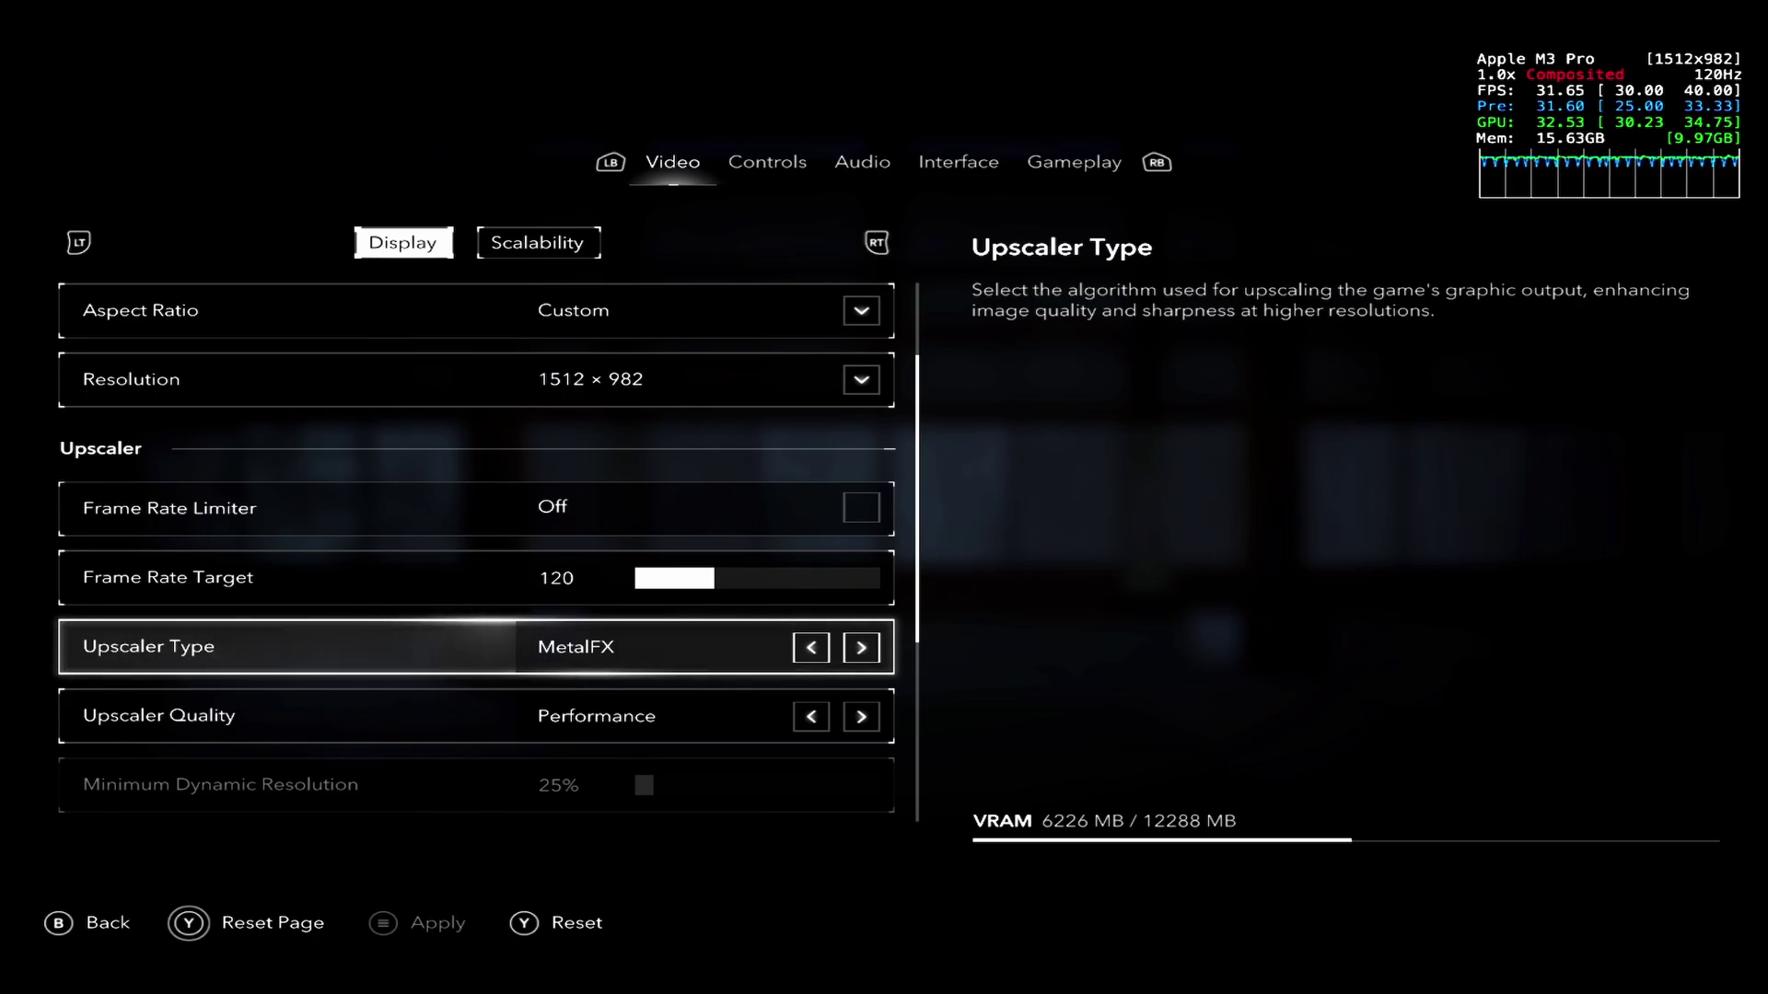
pyautogui.press('Down')
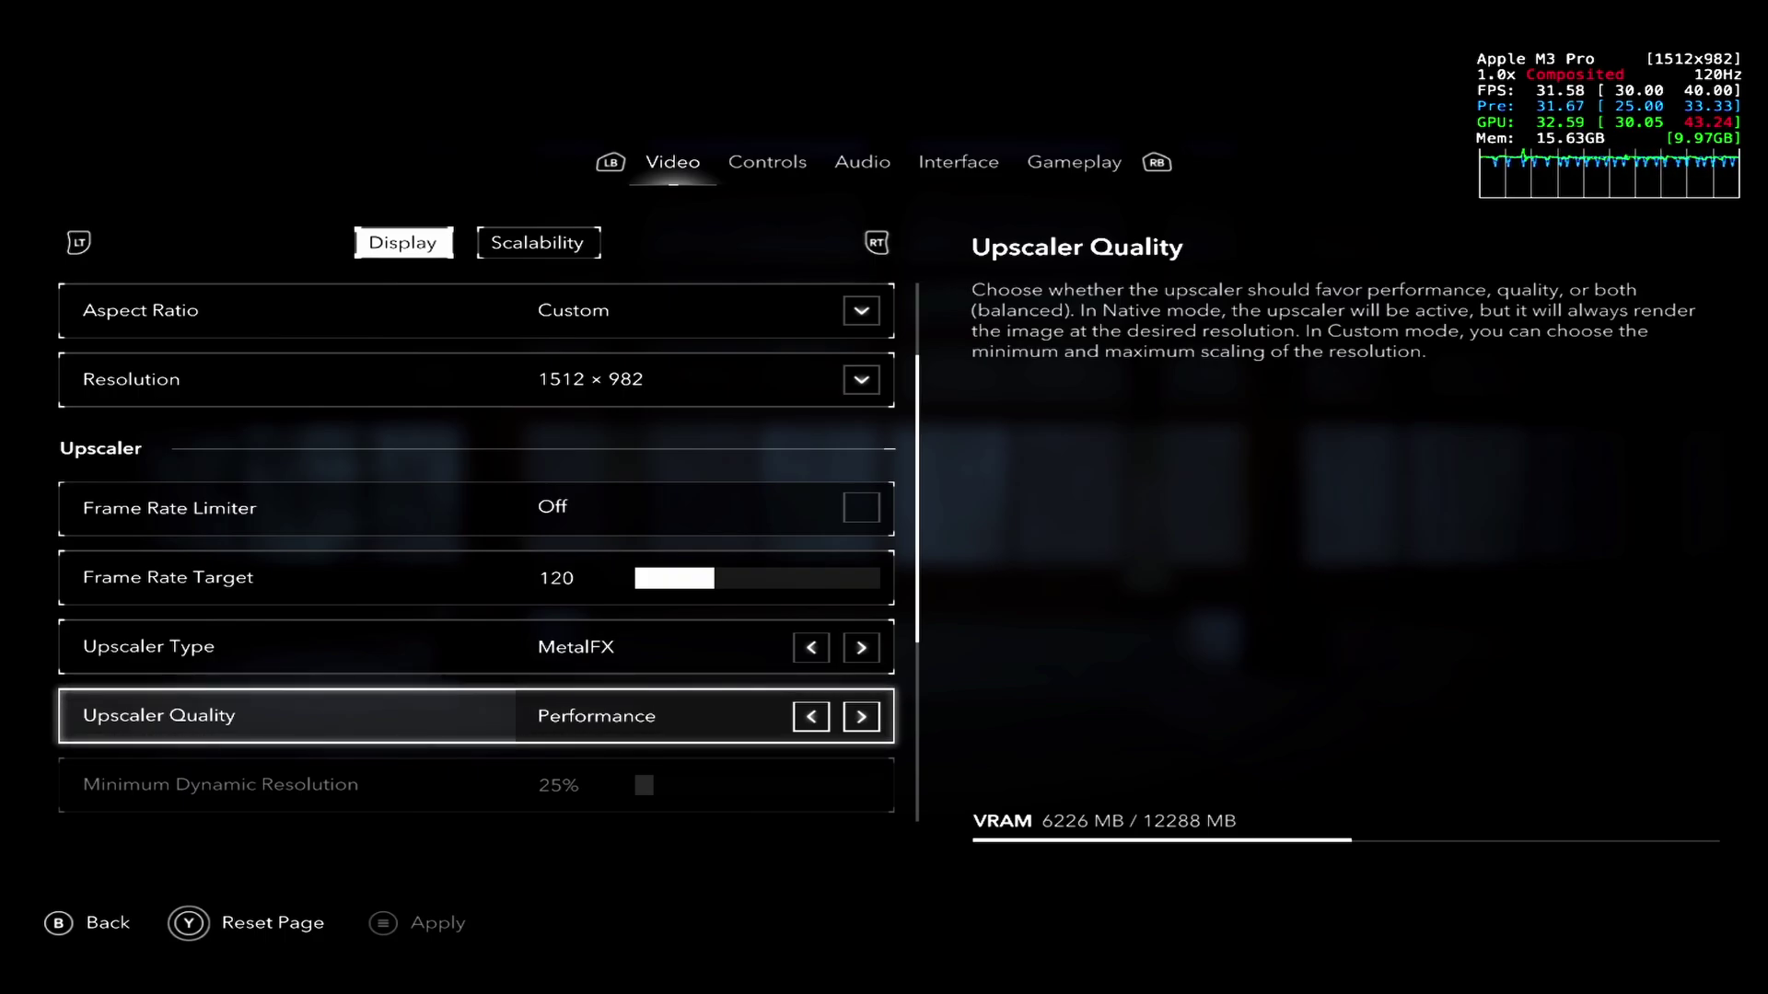
pyautogui.press('Down')
pyautogui.press('Down')
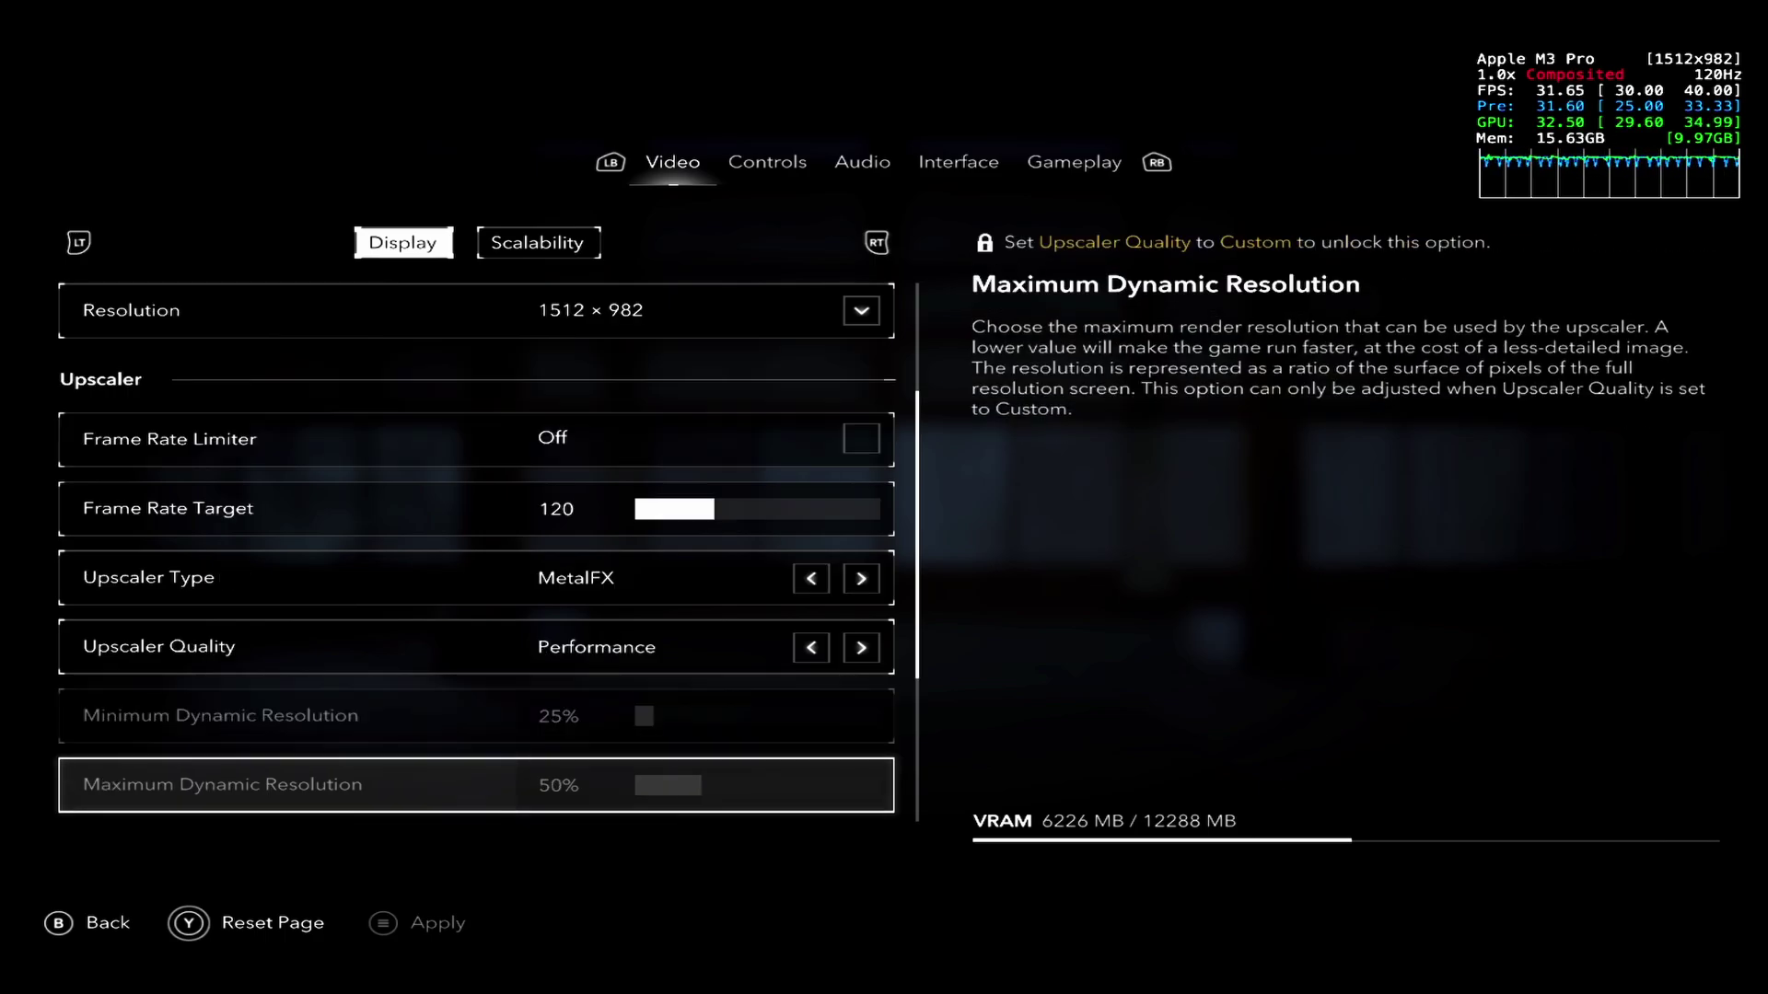
pyautogui.press('Down')
pyautogui.press('Down')
pyautogui.press('Up')
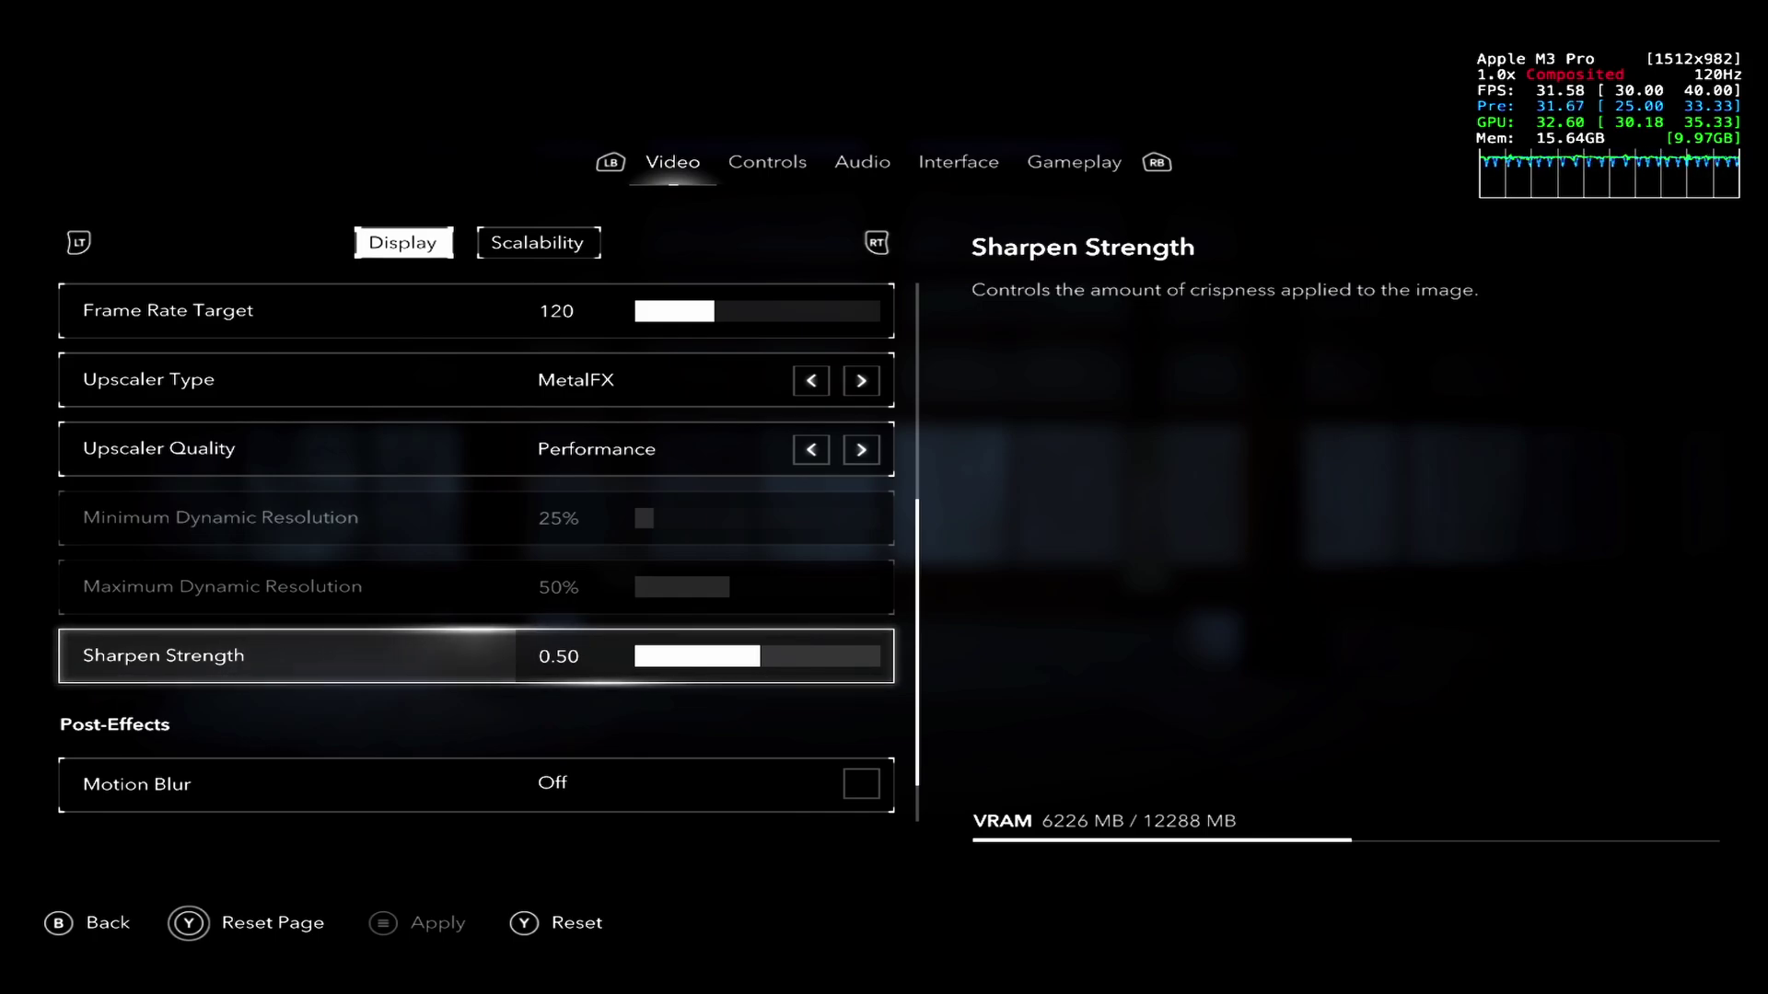
# - Try lowering Sharpen Strength to 0.45 and restore it to 0.50
pyautogui.press('Left')
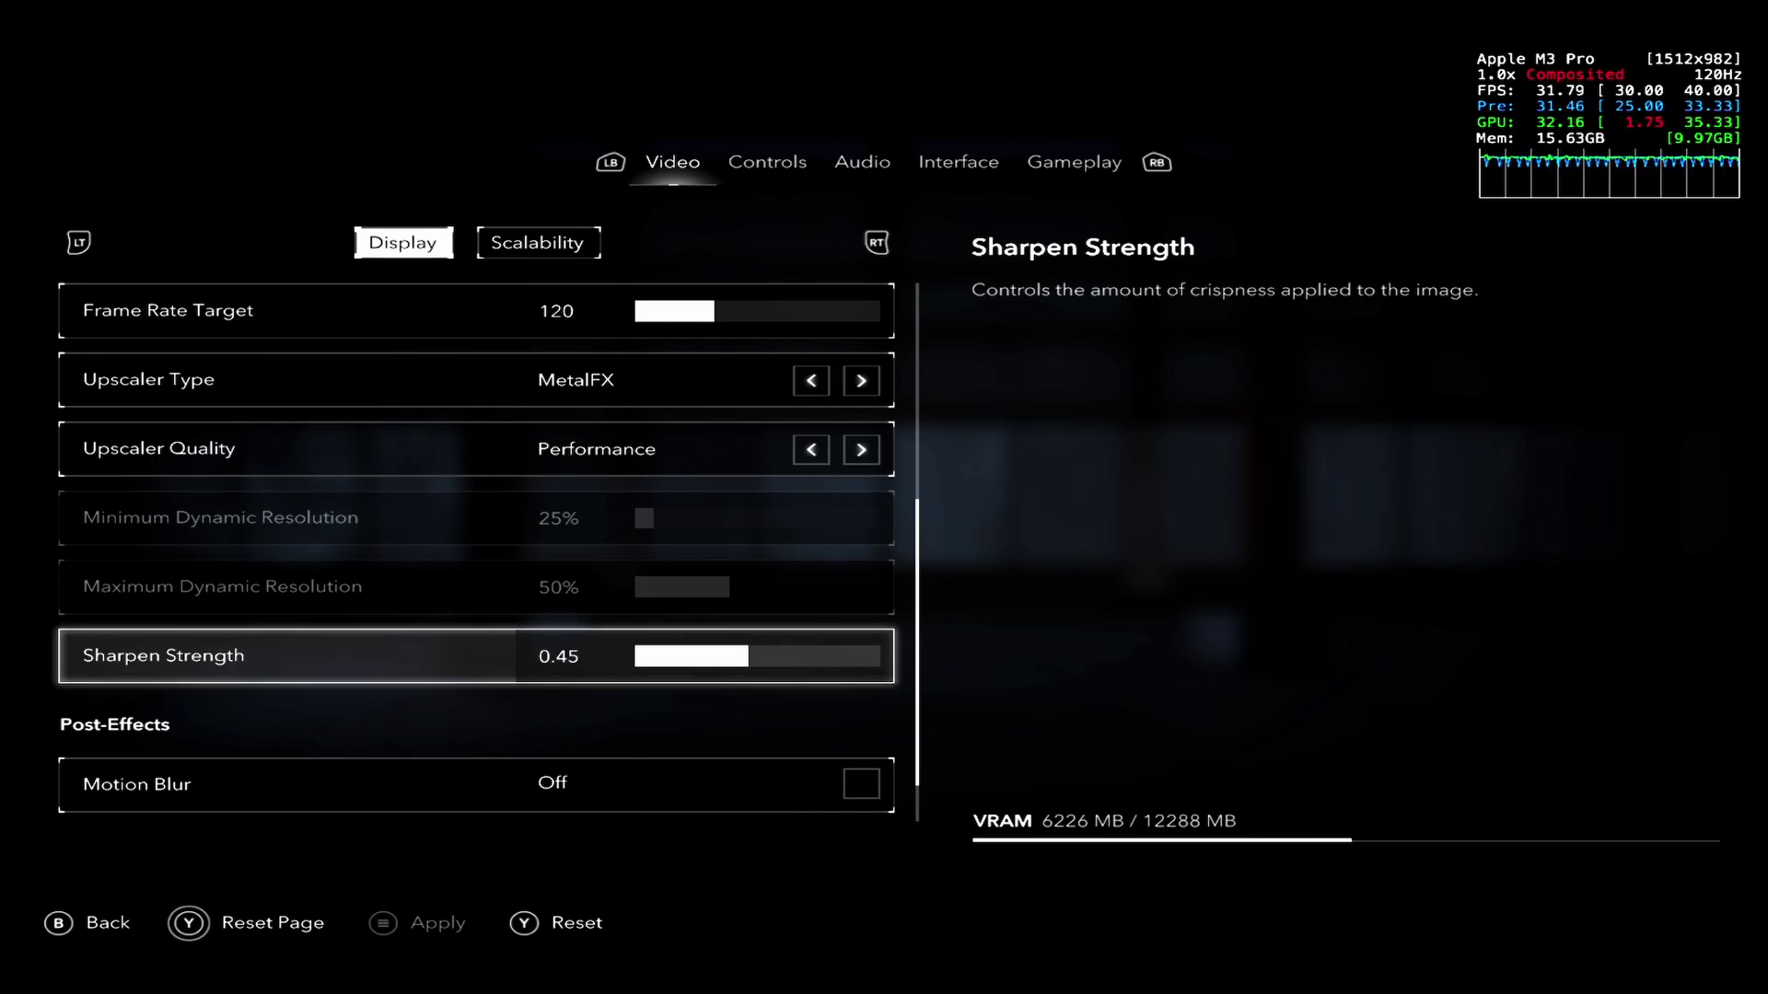
pyautogui.press('Right')
pyautogui.press('Right')
pyautogui.press('Right')
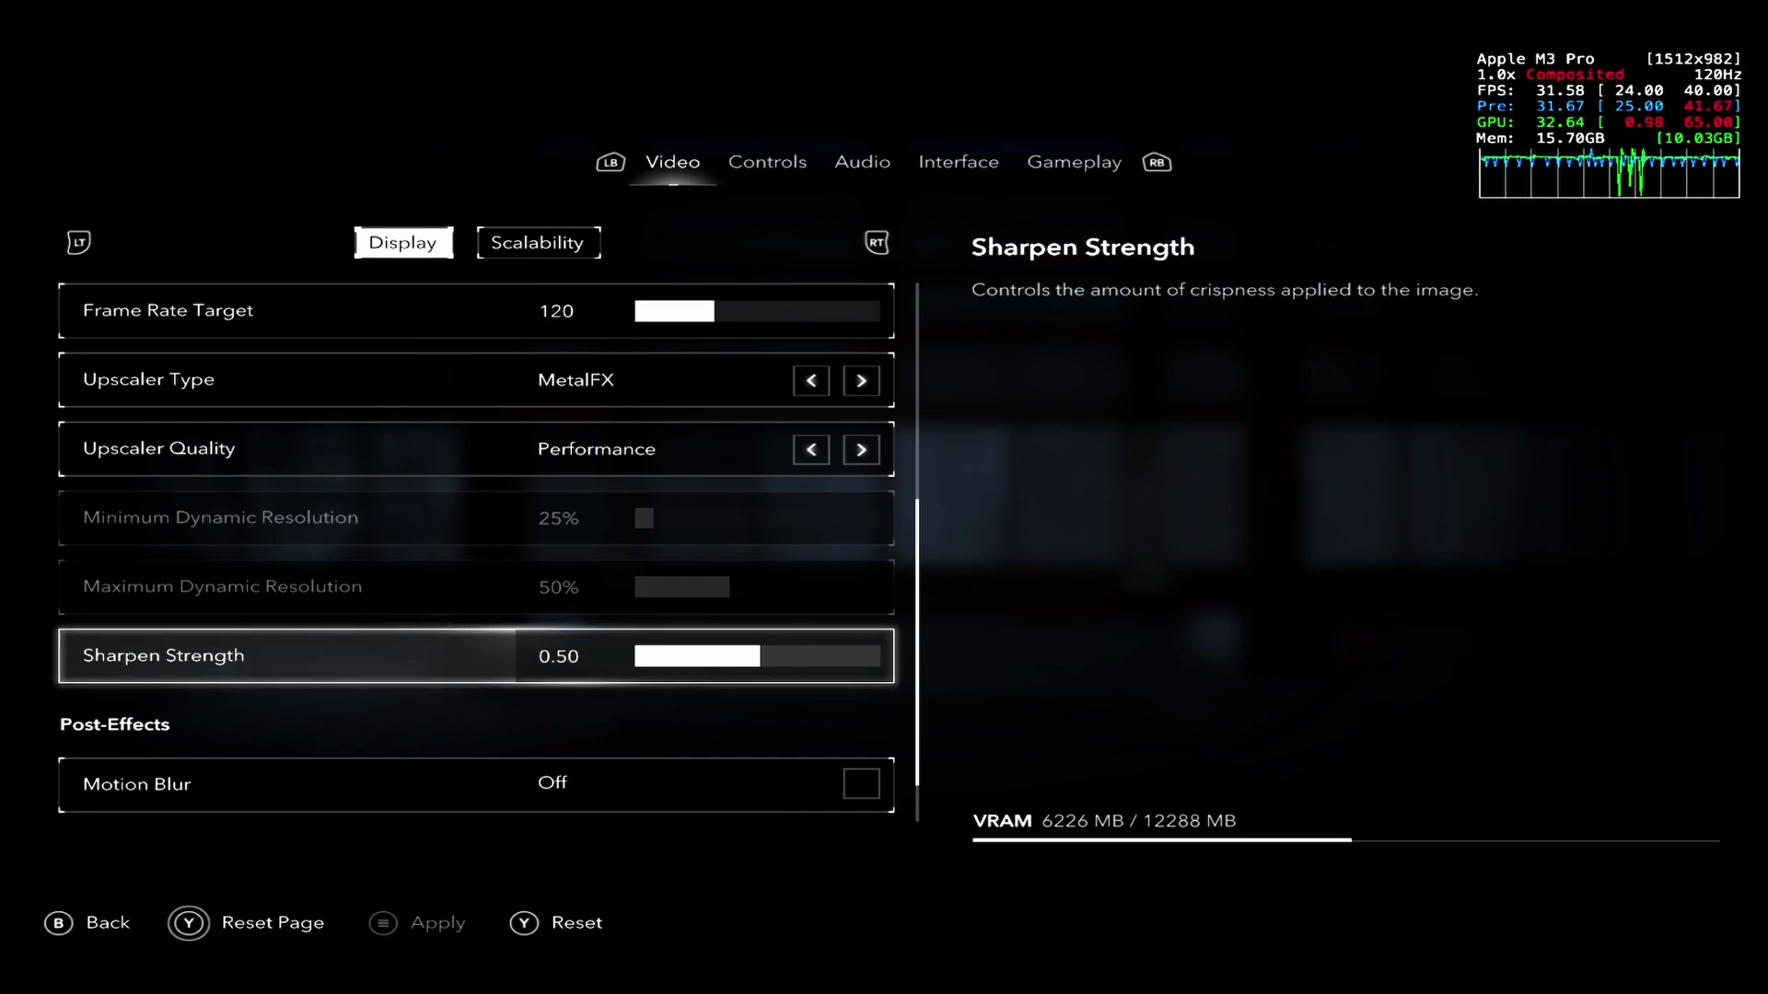
# - Check the Motion Blur and Chromatic Aberration options under Post-Effects
pyautogui.press('Down')
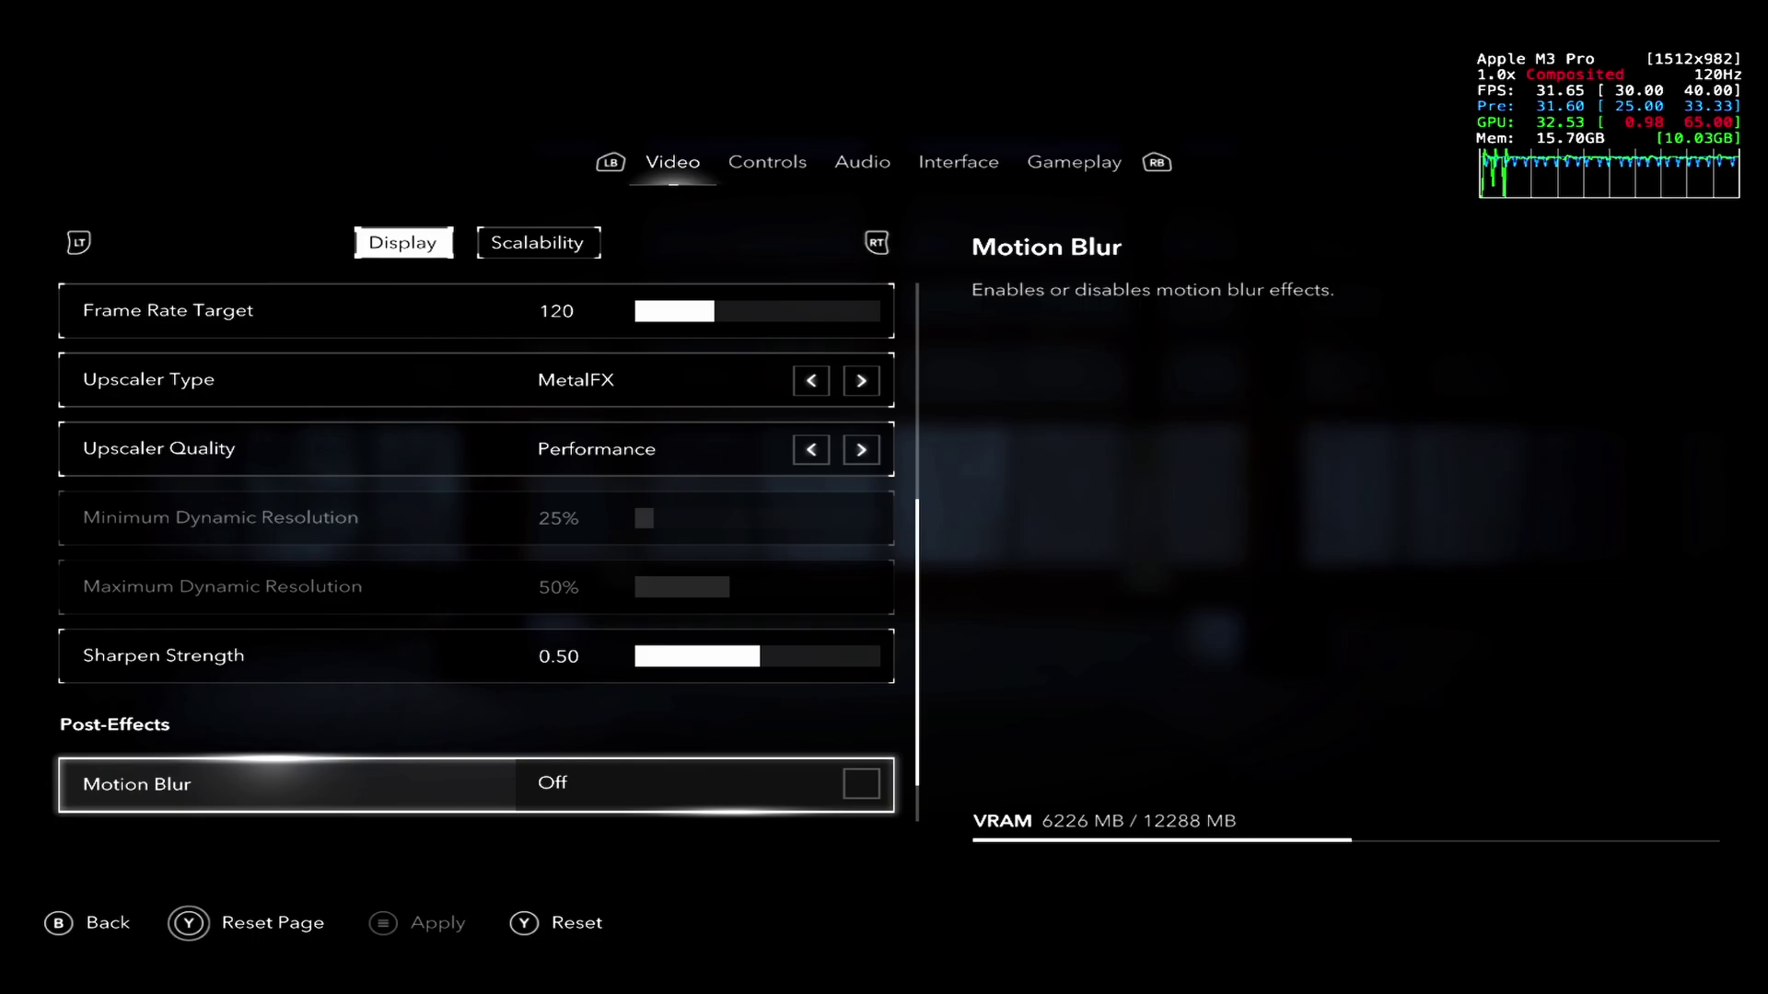
pyautogui.press('Down')
pyautogui.press('Up')
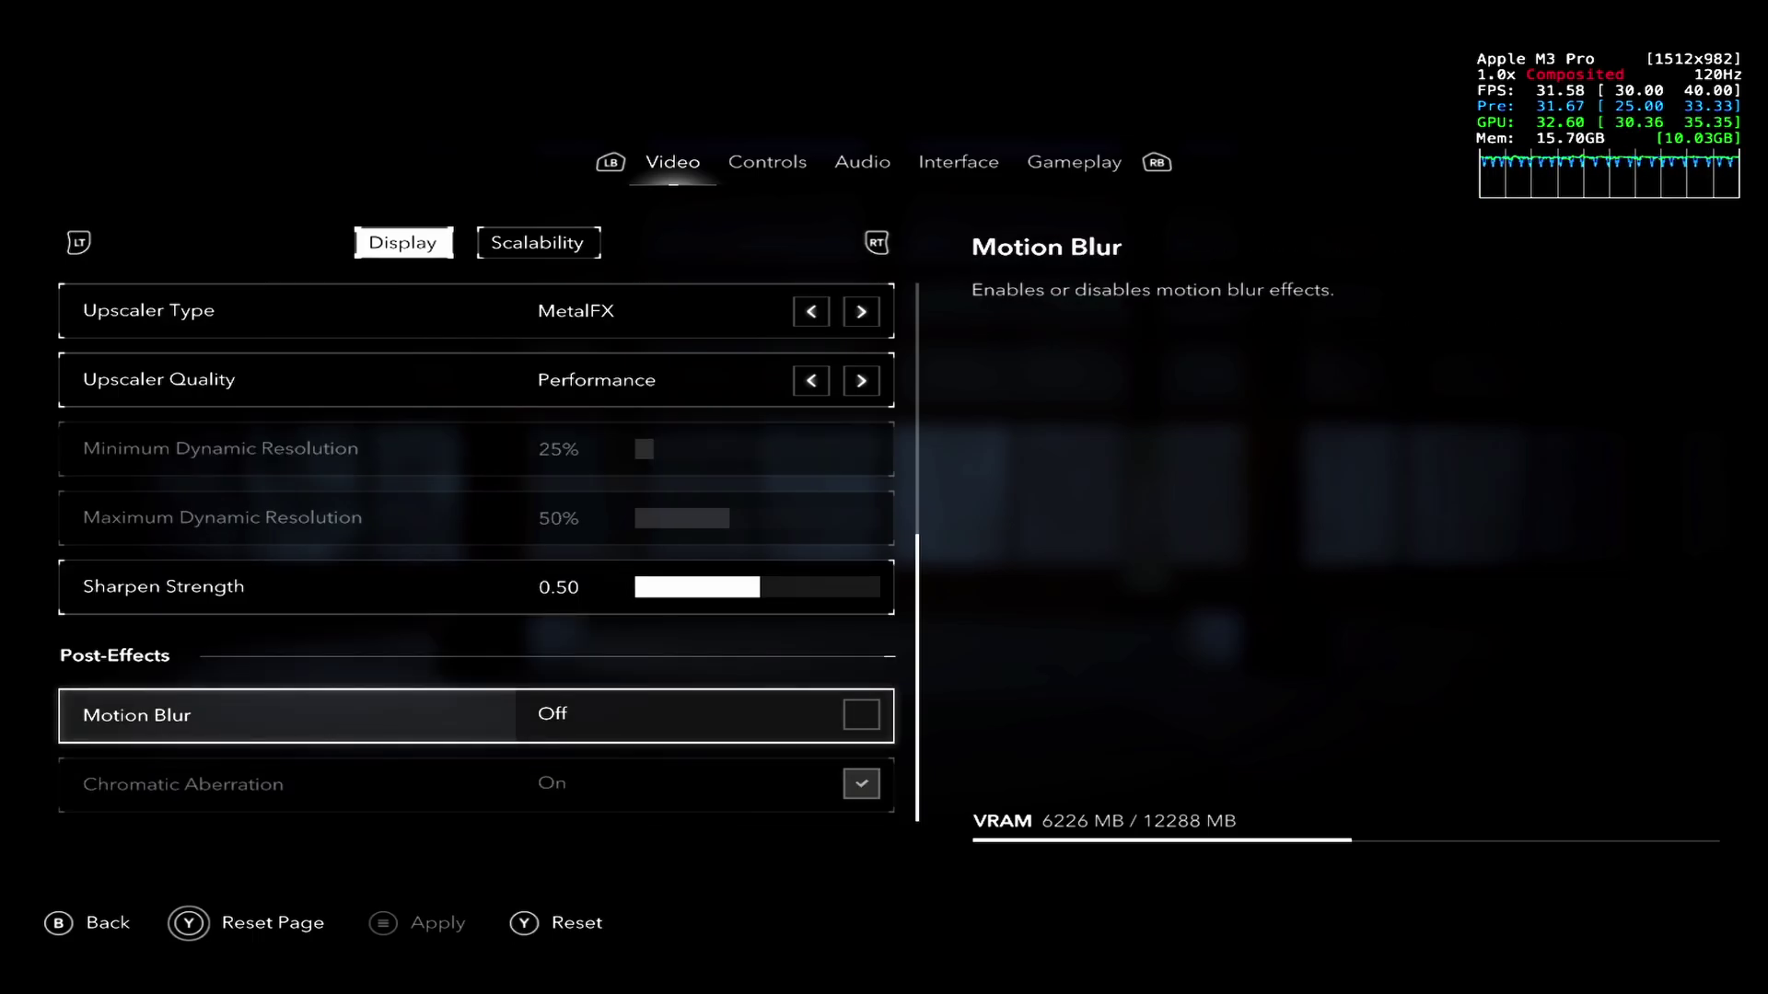
# - Show the Scalability settings and review raytraced global illumination, the overall preset, raytracing quality and BVH quality
pyautogui.press('c')
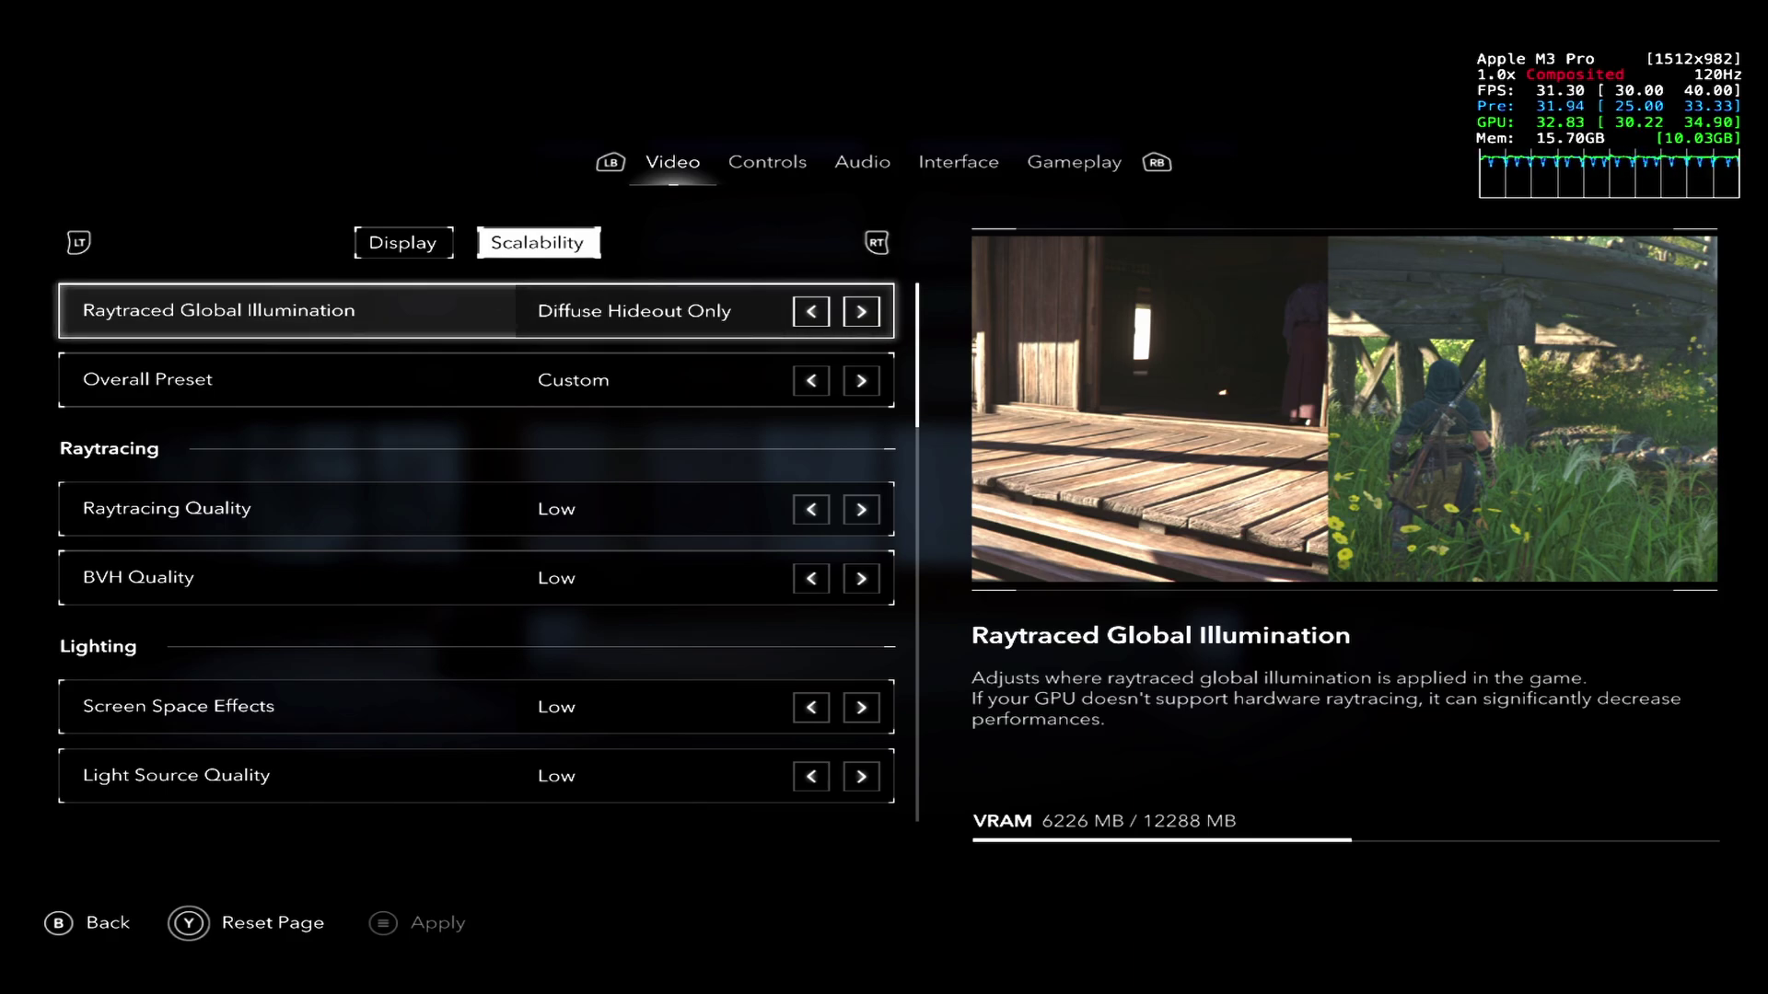
pyautogui.press('Down')
pyautogui.press('Down')
pyautogui.press('Down')
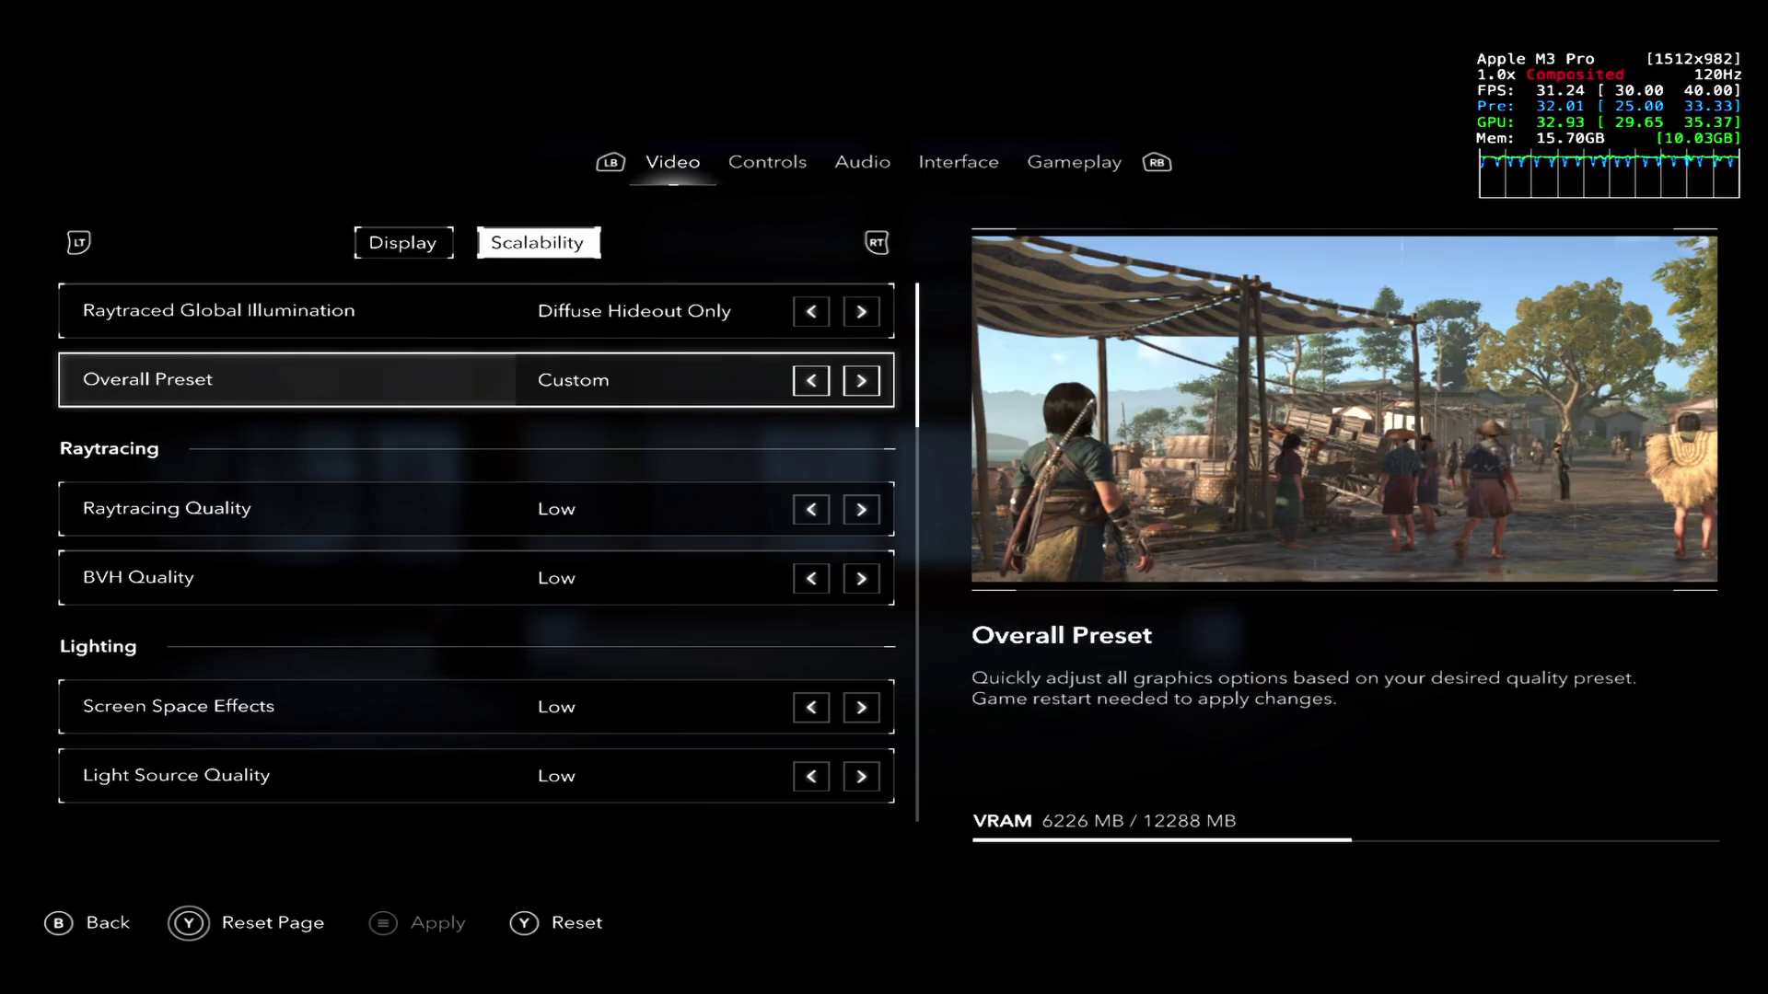
pyautogui.press('Up')
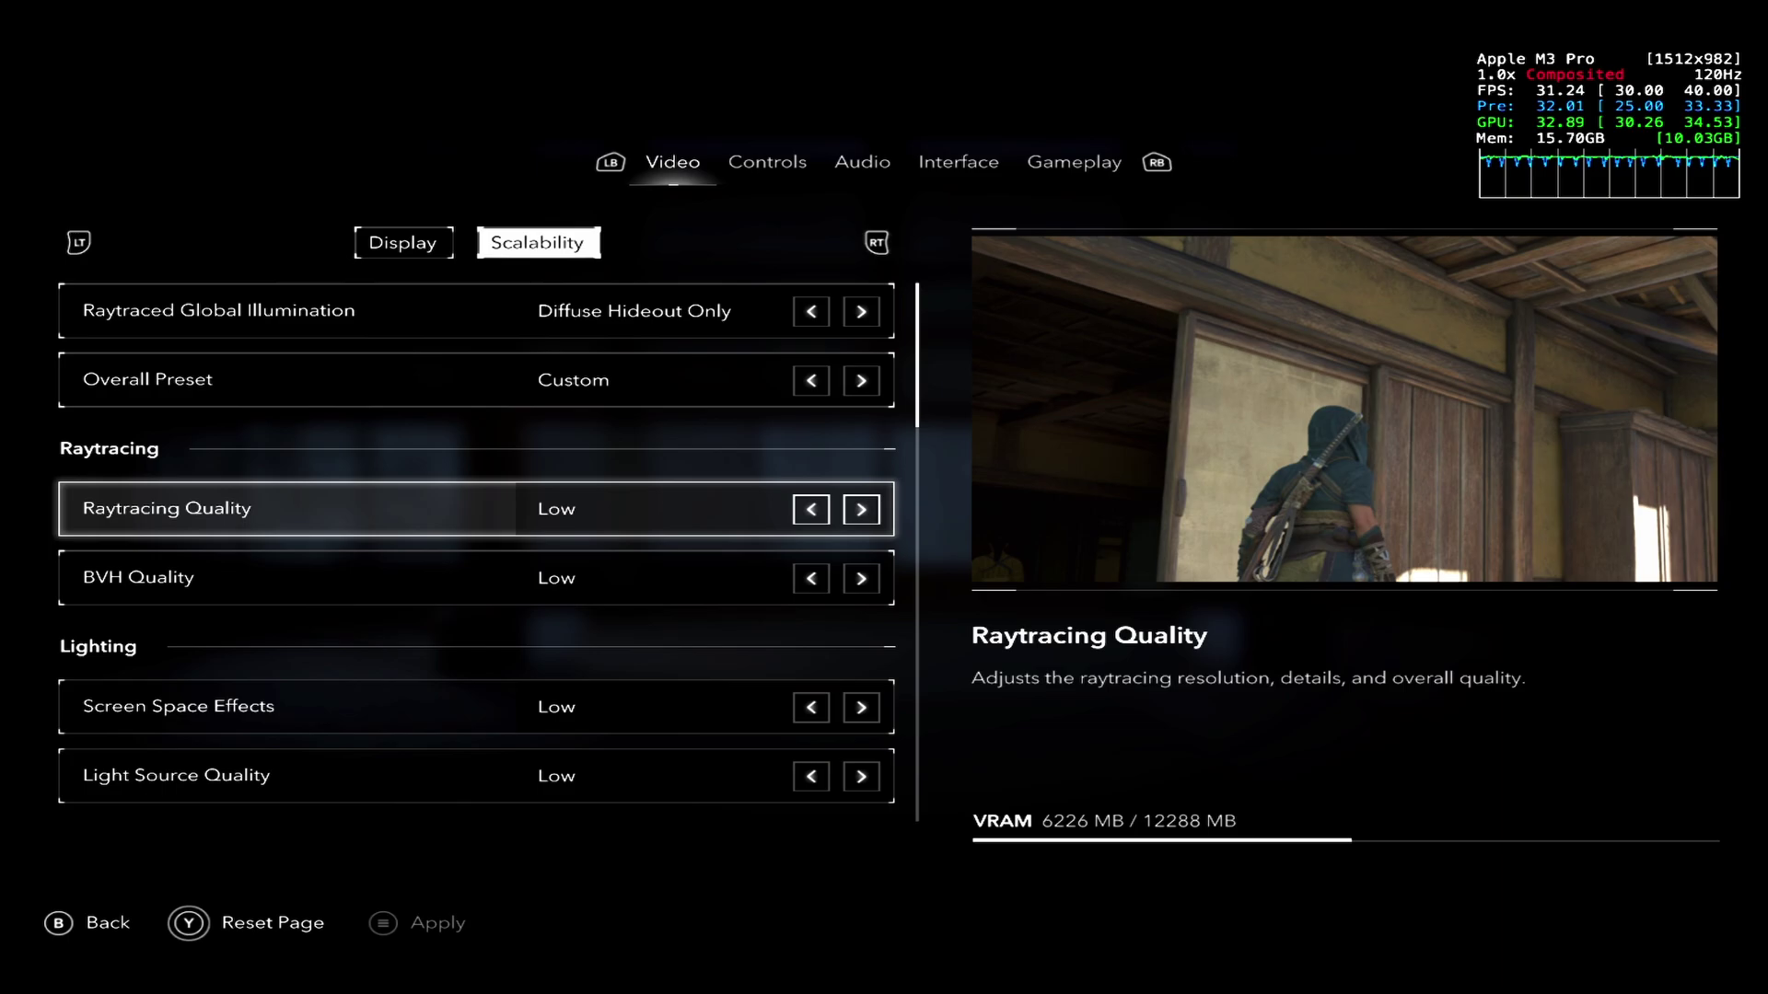
pyautogui.press('Down')
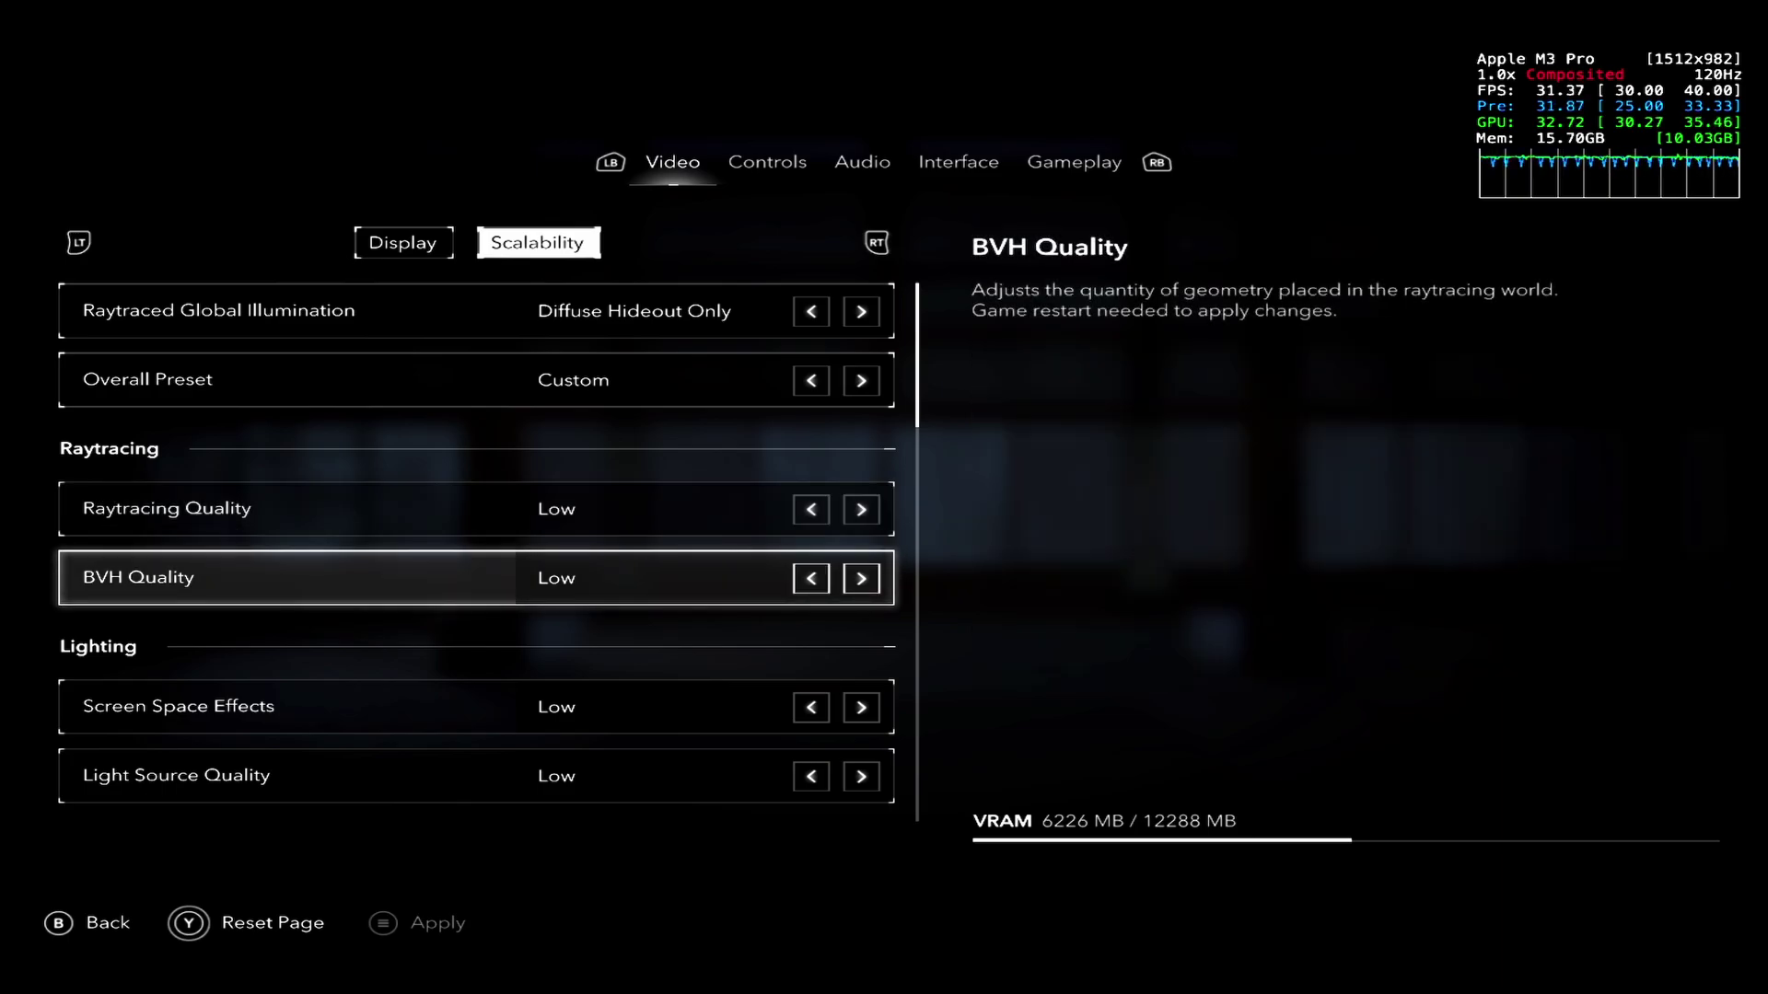
pyautogui.press('Up')
# - Examine the Lighting settings for screen space effects, light source quality and shadow quality
pyautogui.press('Down')
pyautogui.press('Down')
pyautogui.press('Down')
pyautogui.press('Down')
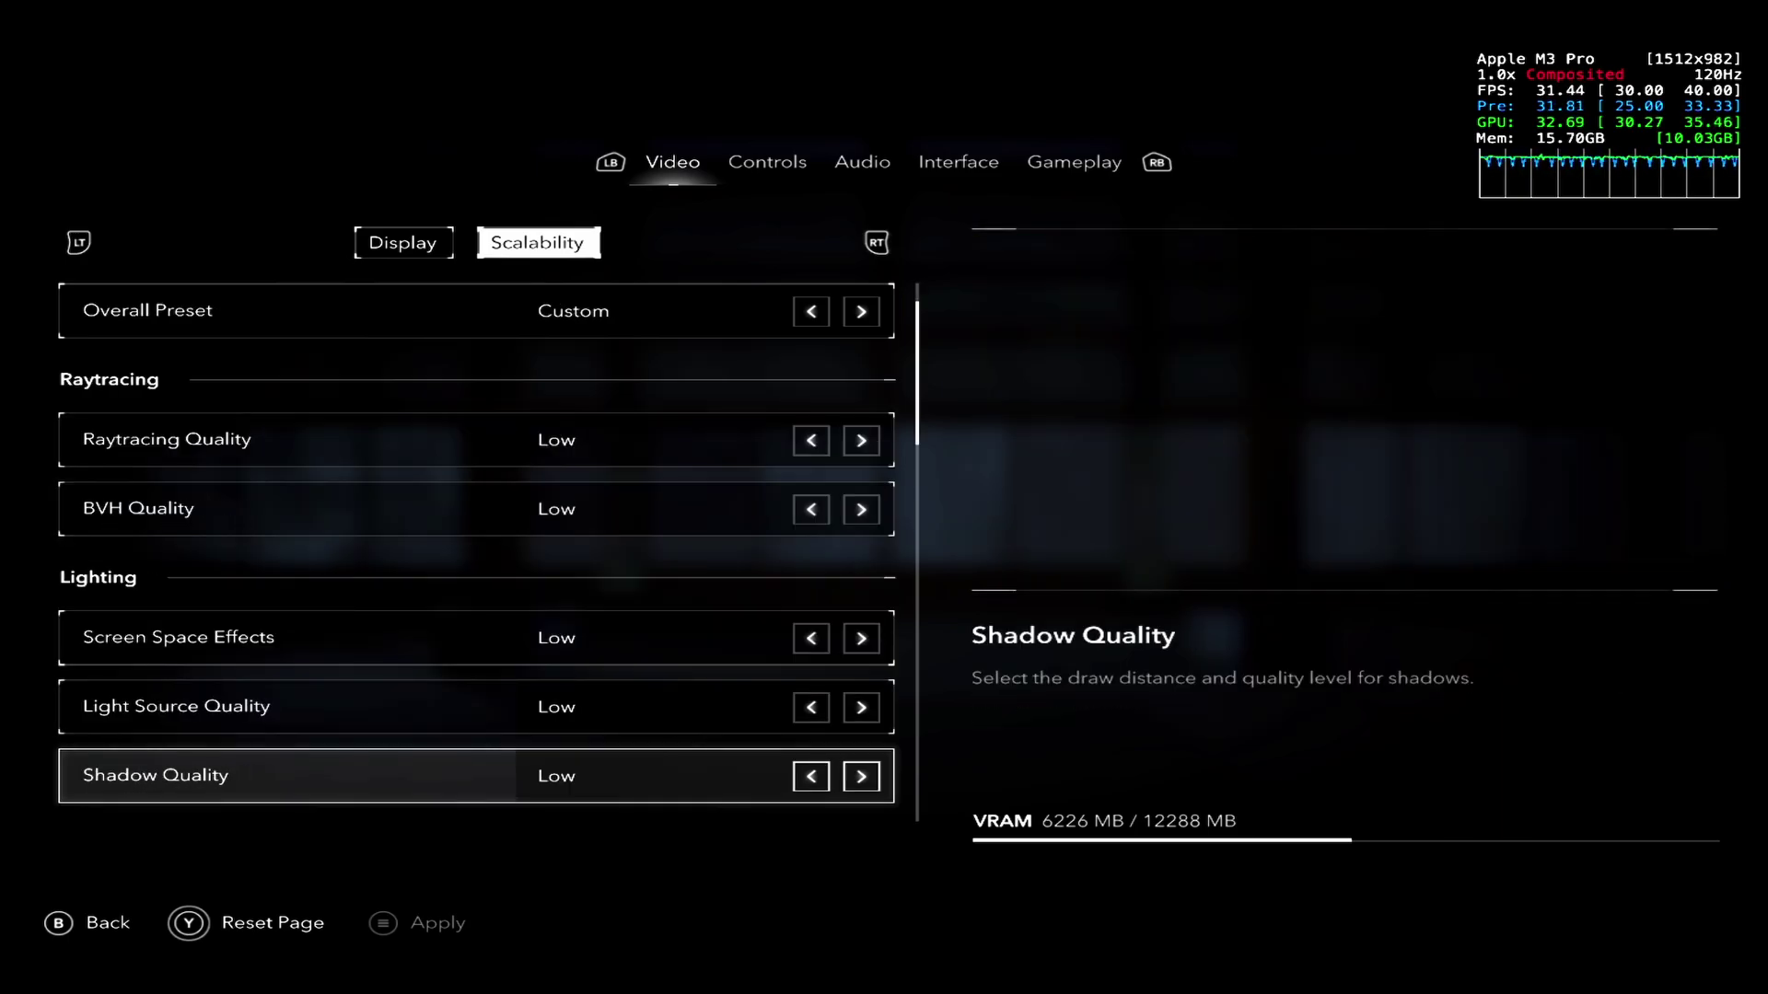
pyautogui.press('Up')
pyautogui.press('Up')
pyautogui.press('Down')
pyautogui.press('Down')
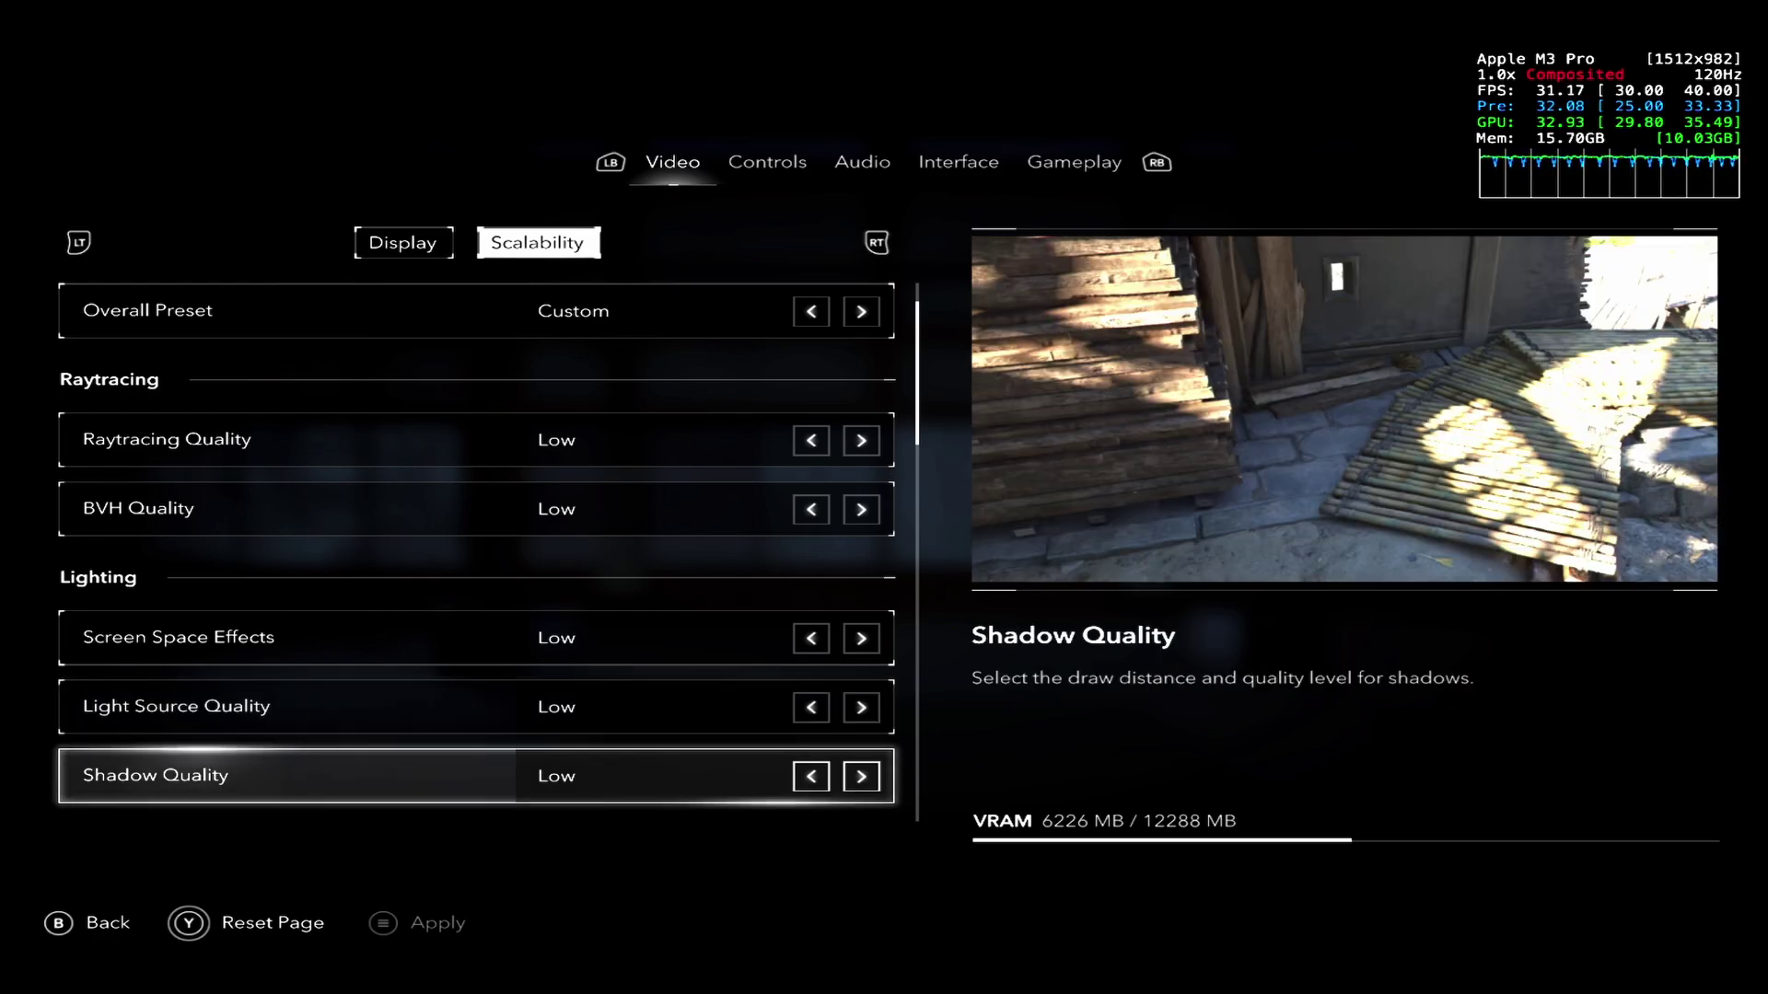
pyautogui.press('Down')
pyautogui.press('Up')
pyautogui.press('Up')
pyautogui.press('Up')
pyautogui.press('Down')
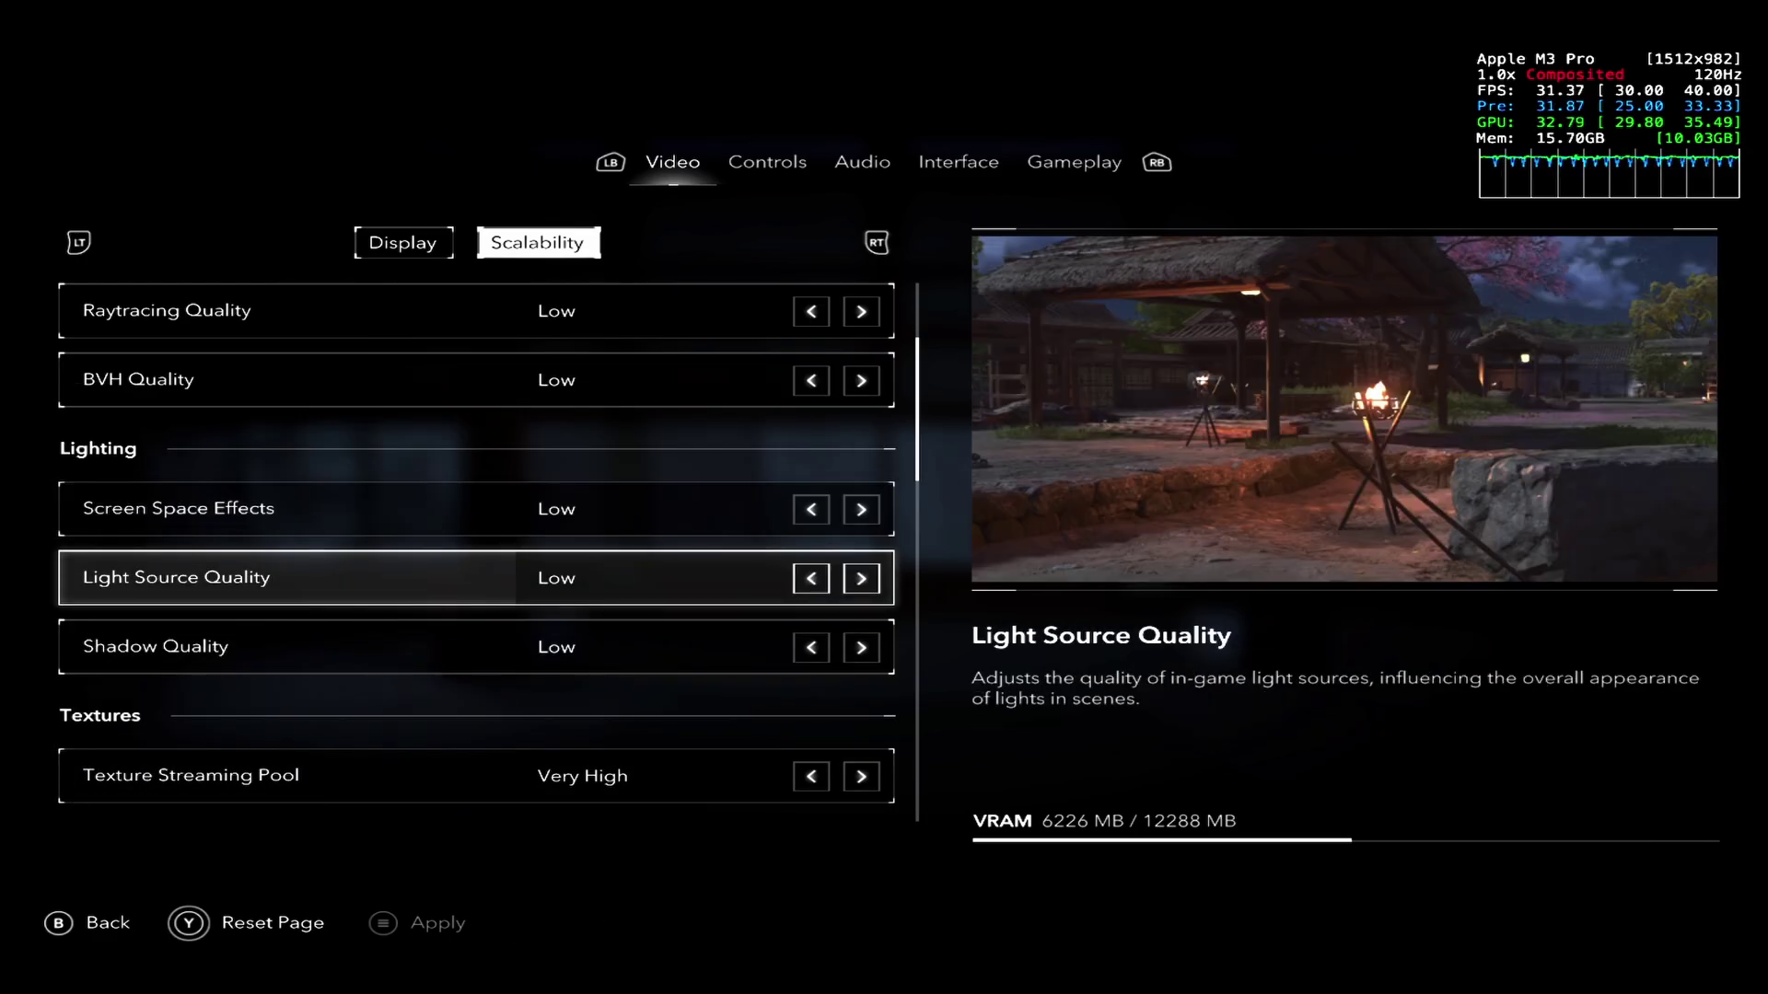
pyautogui.press('Down')
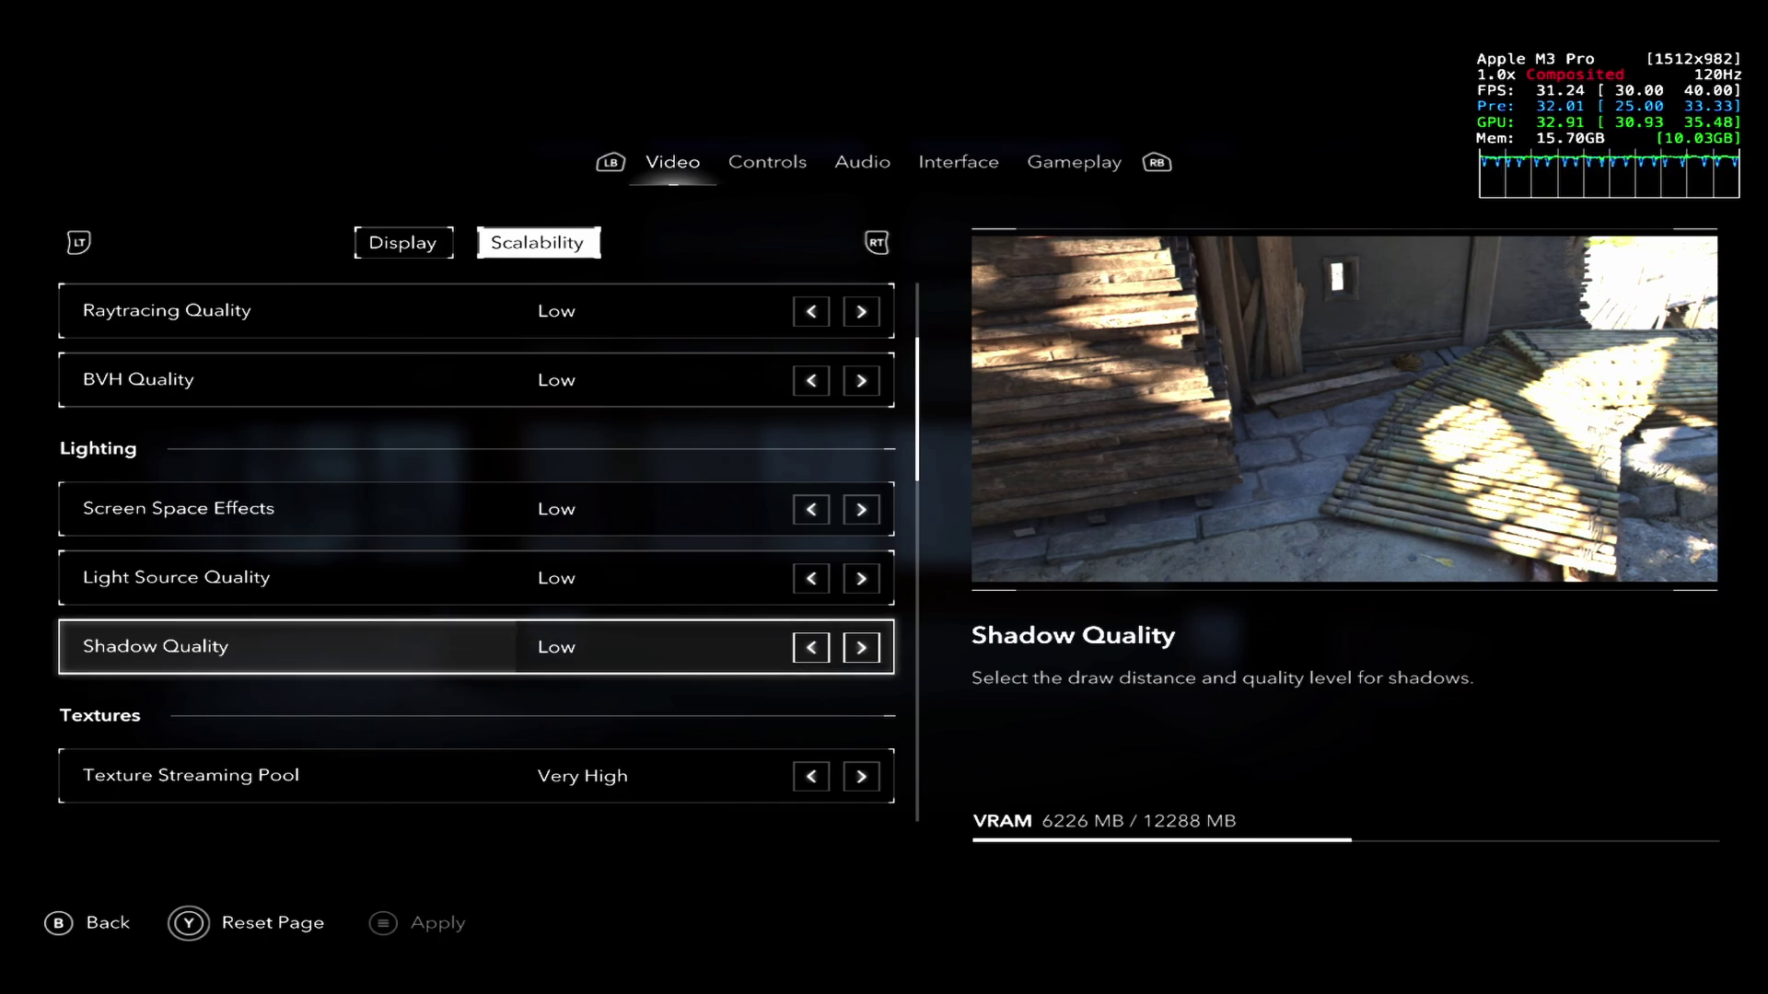
# - Read the Texture Streaming Pool setting and its description under Textures
pyautogui.press('Down')
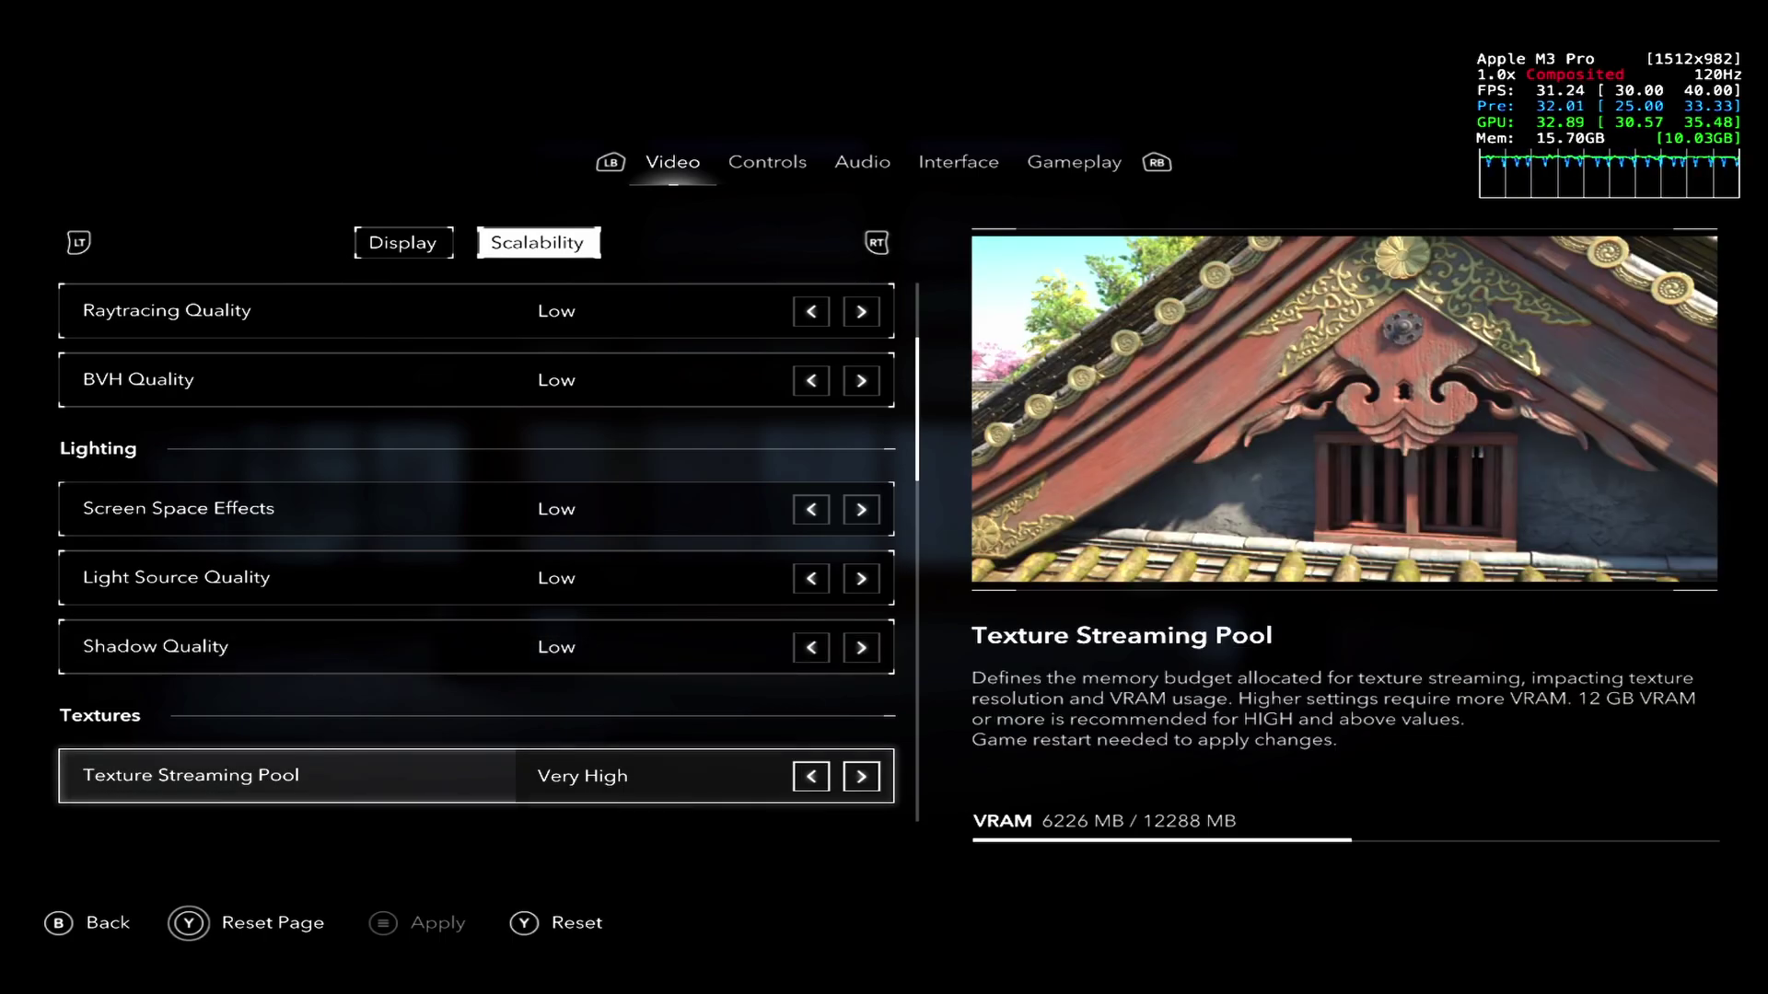
pyautogui.press('Down')
pyautogui.press('Up')
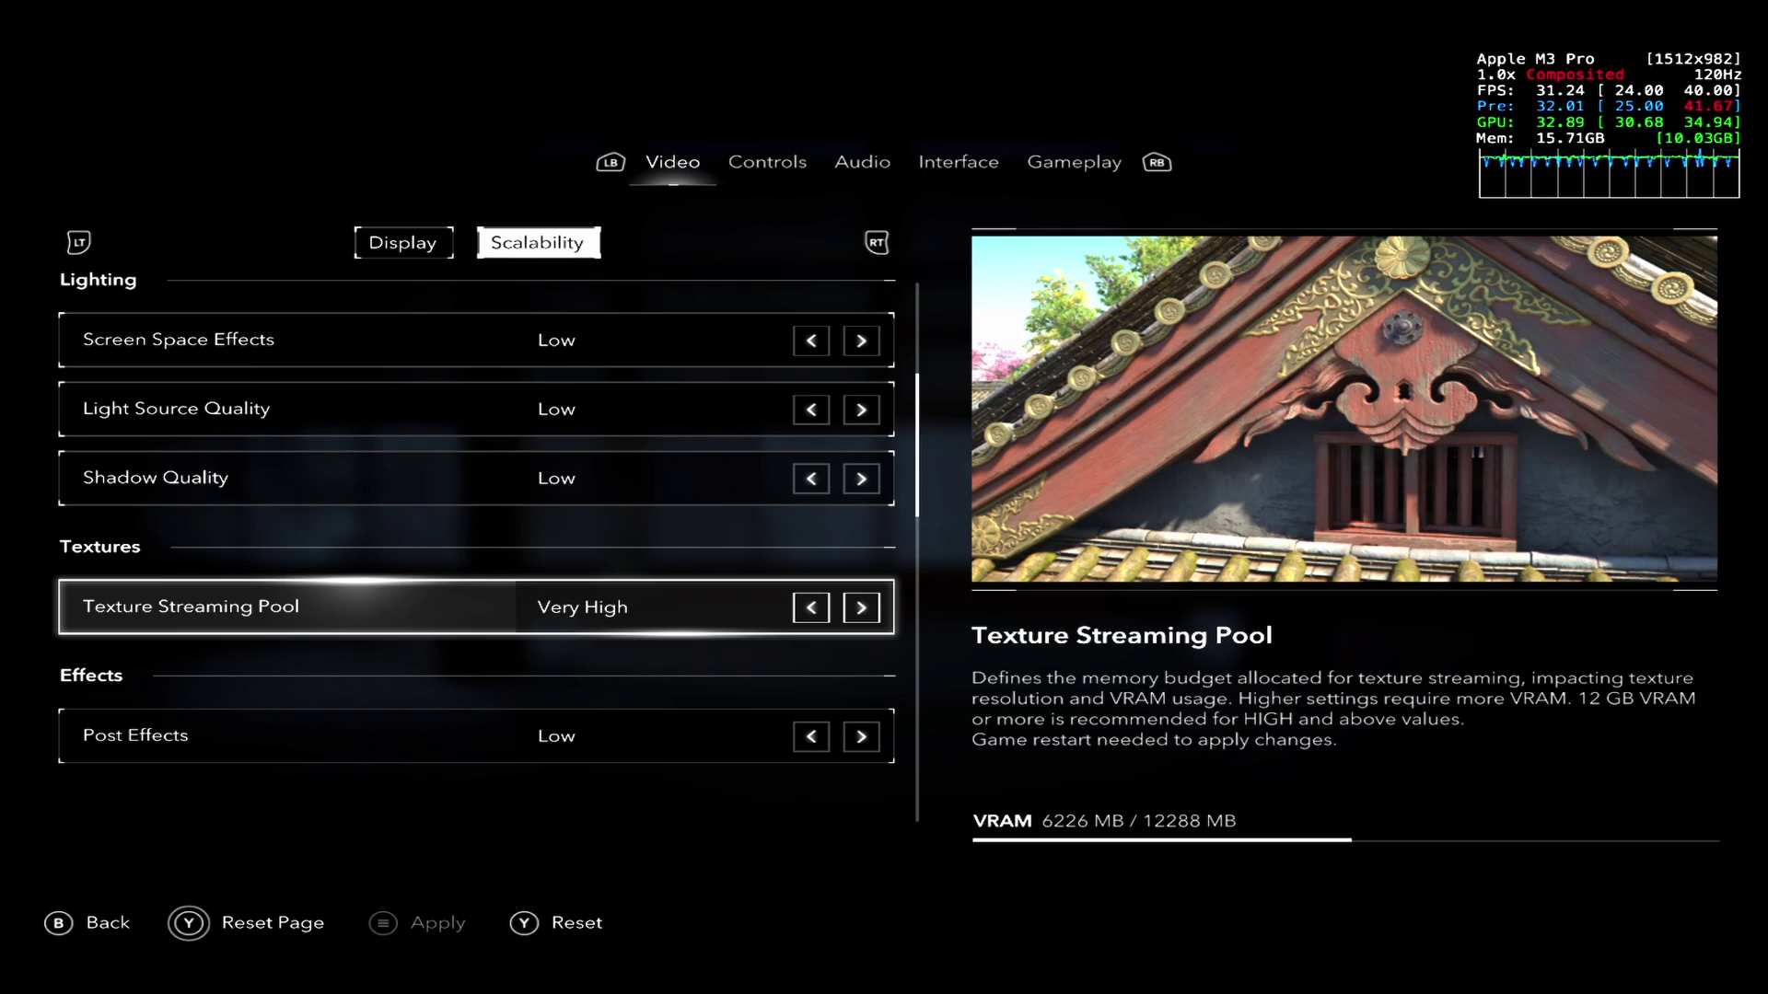
# - Review the Effects settings for post effects, water quality and particle quality
pyautogui.press('Down')
pyautogui.press('Down')
pyautogui.press('Up')
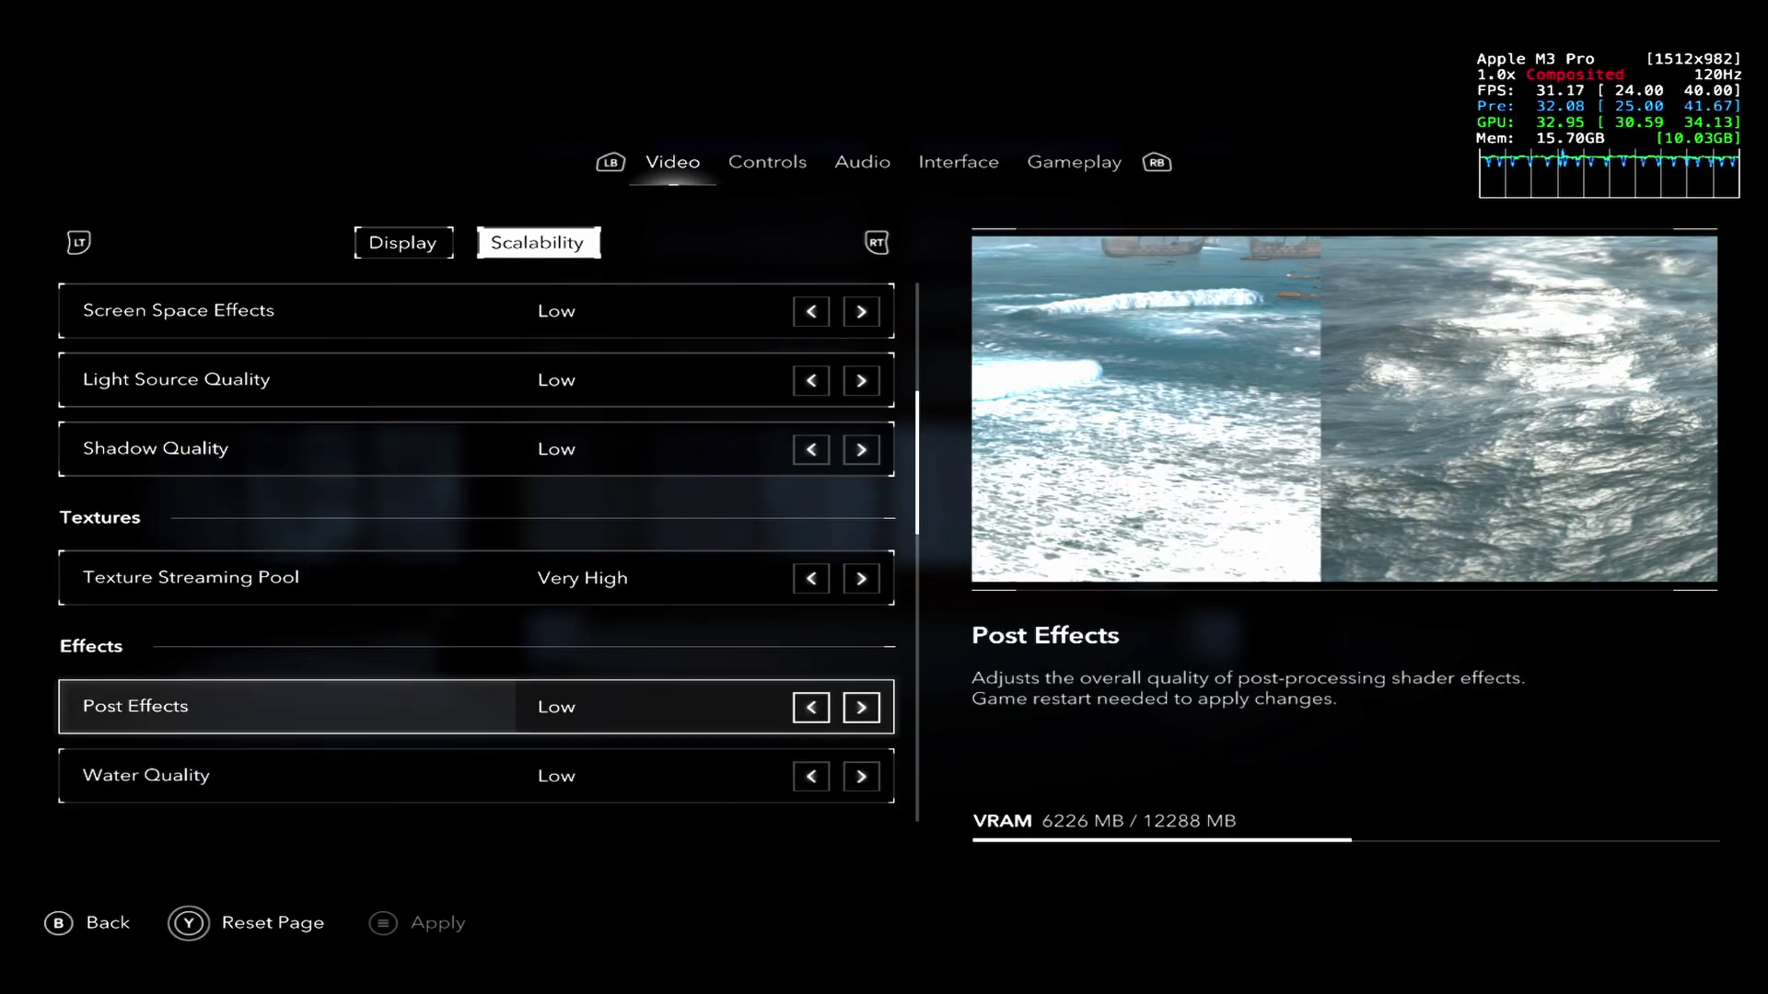
pyautogui.press('Down')
pyautogui.press('Down')
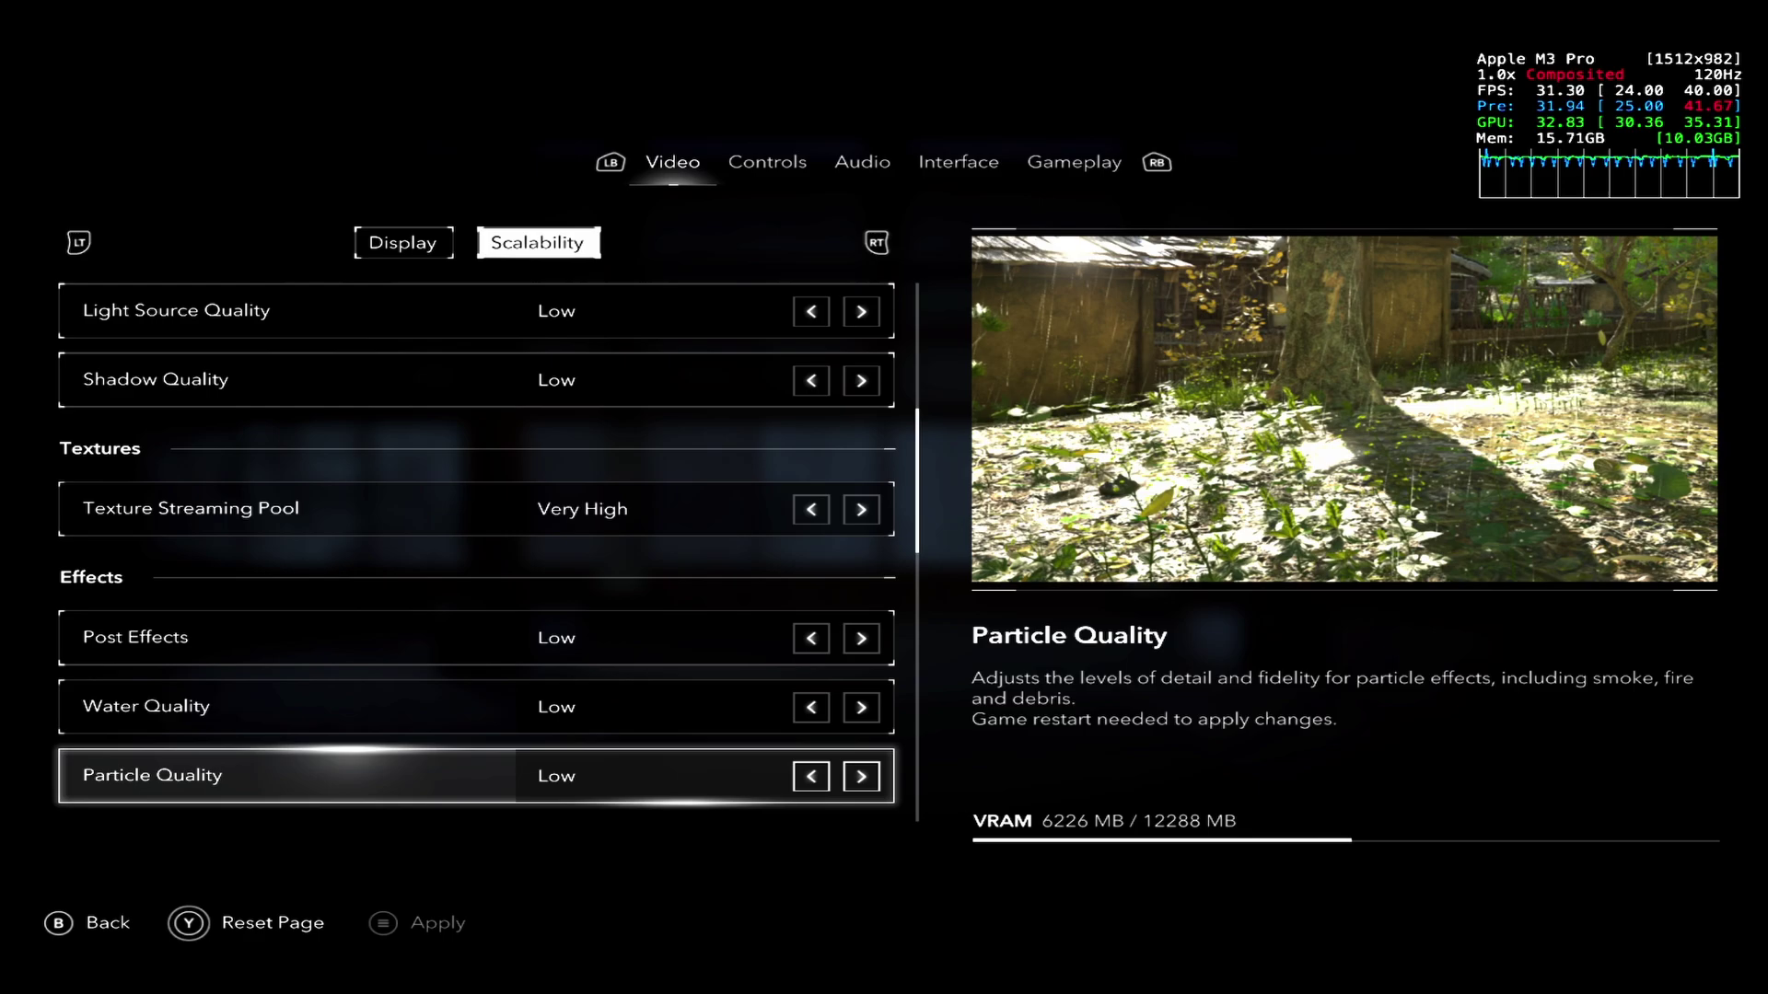
pyautogui.press('Down')
pyautogui.press('Up')
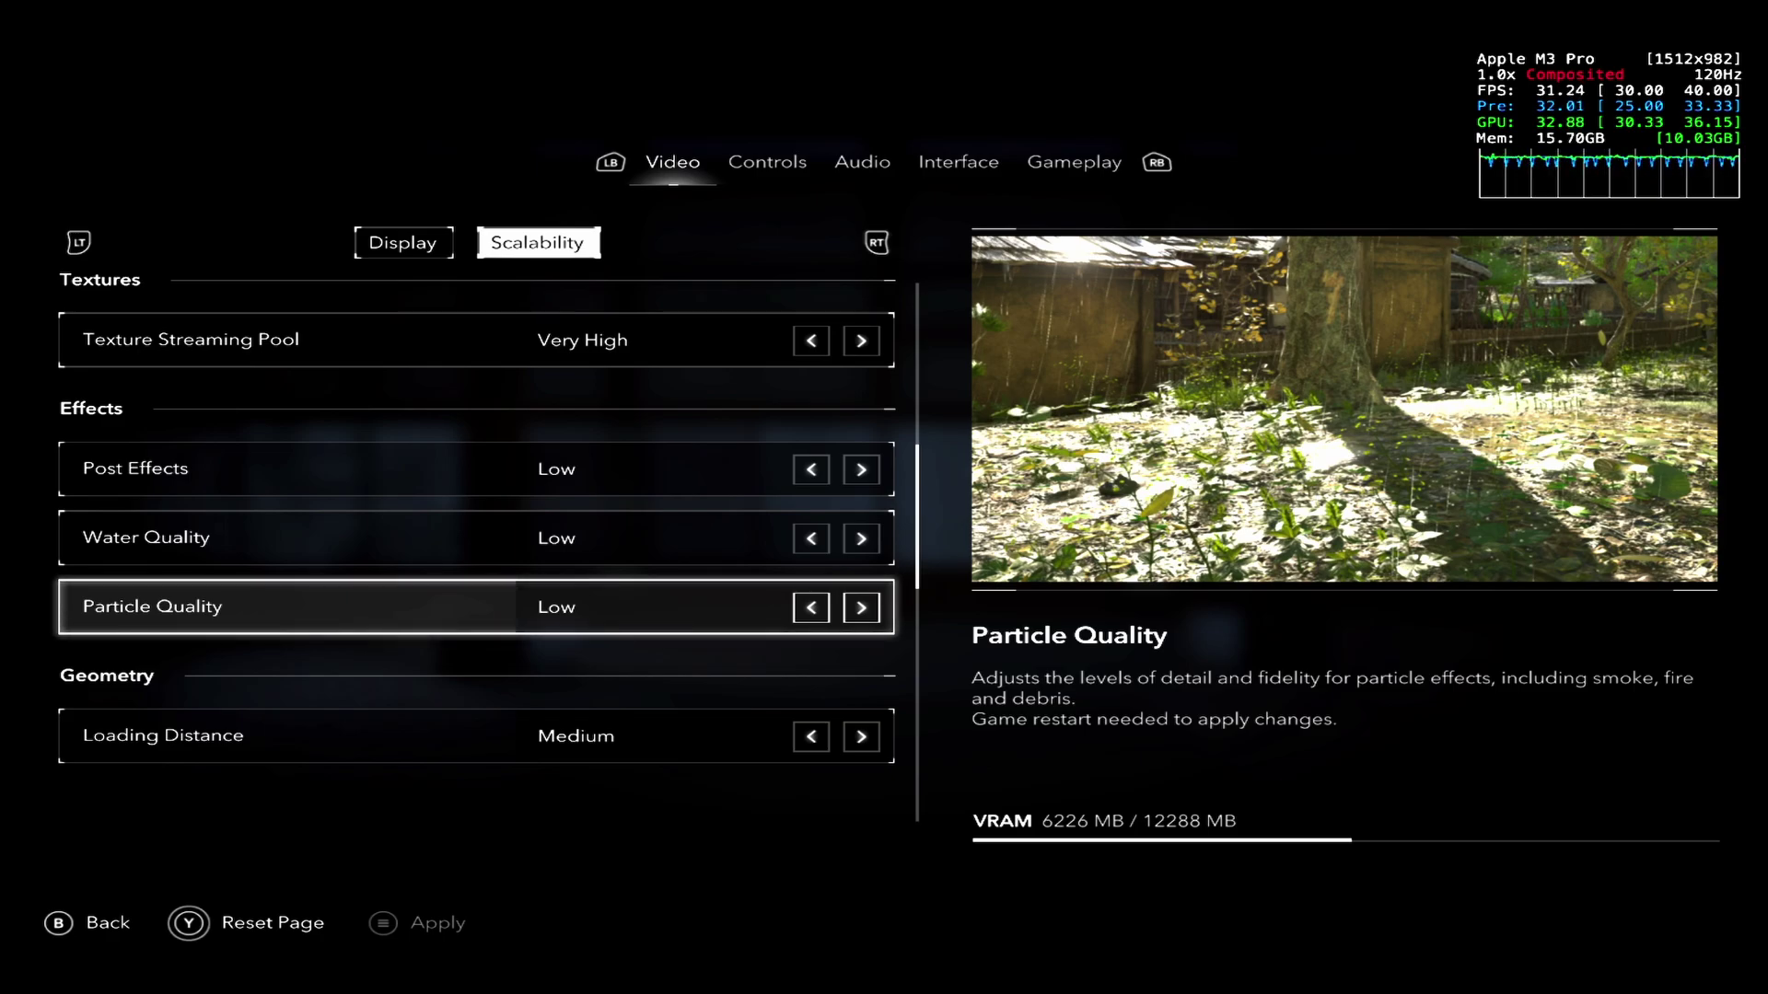
# - Review the Loading Distance and Drawing Distance settings under Geometry
pyautogui.press('Down')
pyautogui.press('Down')
pyautogui.press('Up')
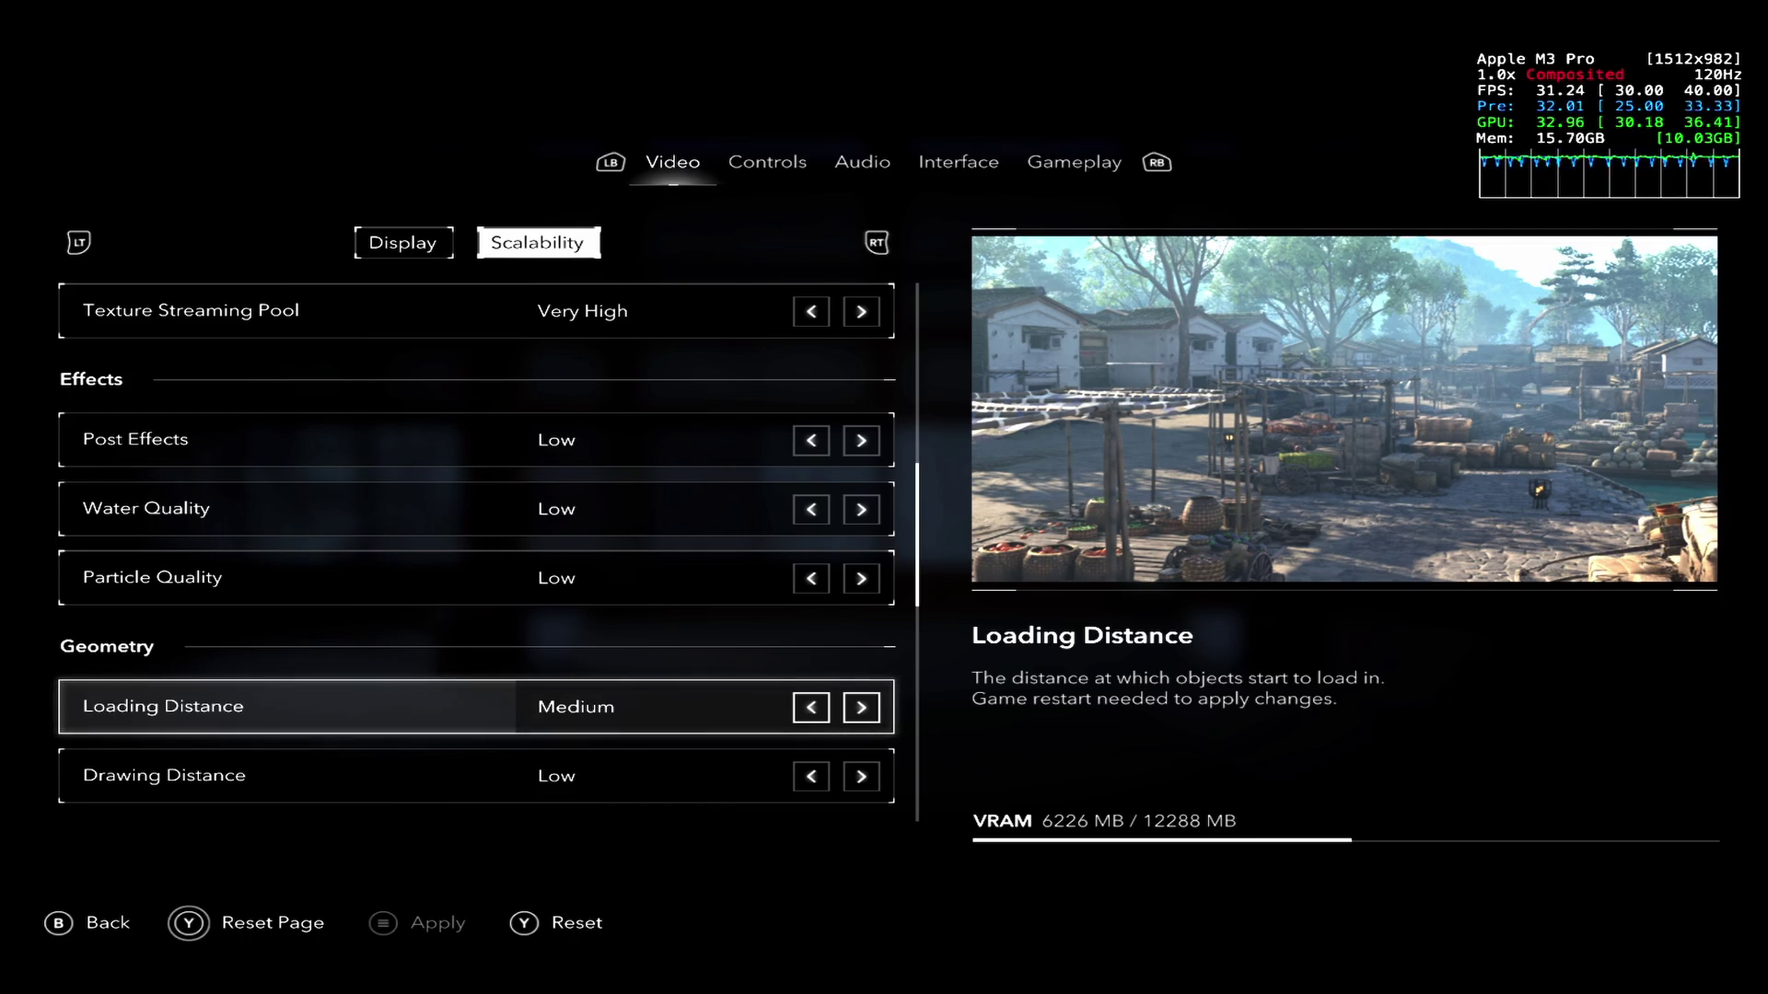
pyautogui.press('Down')
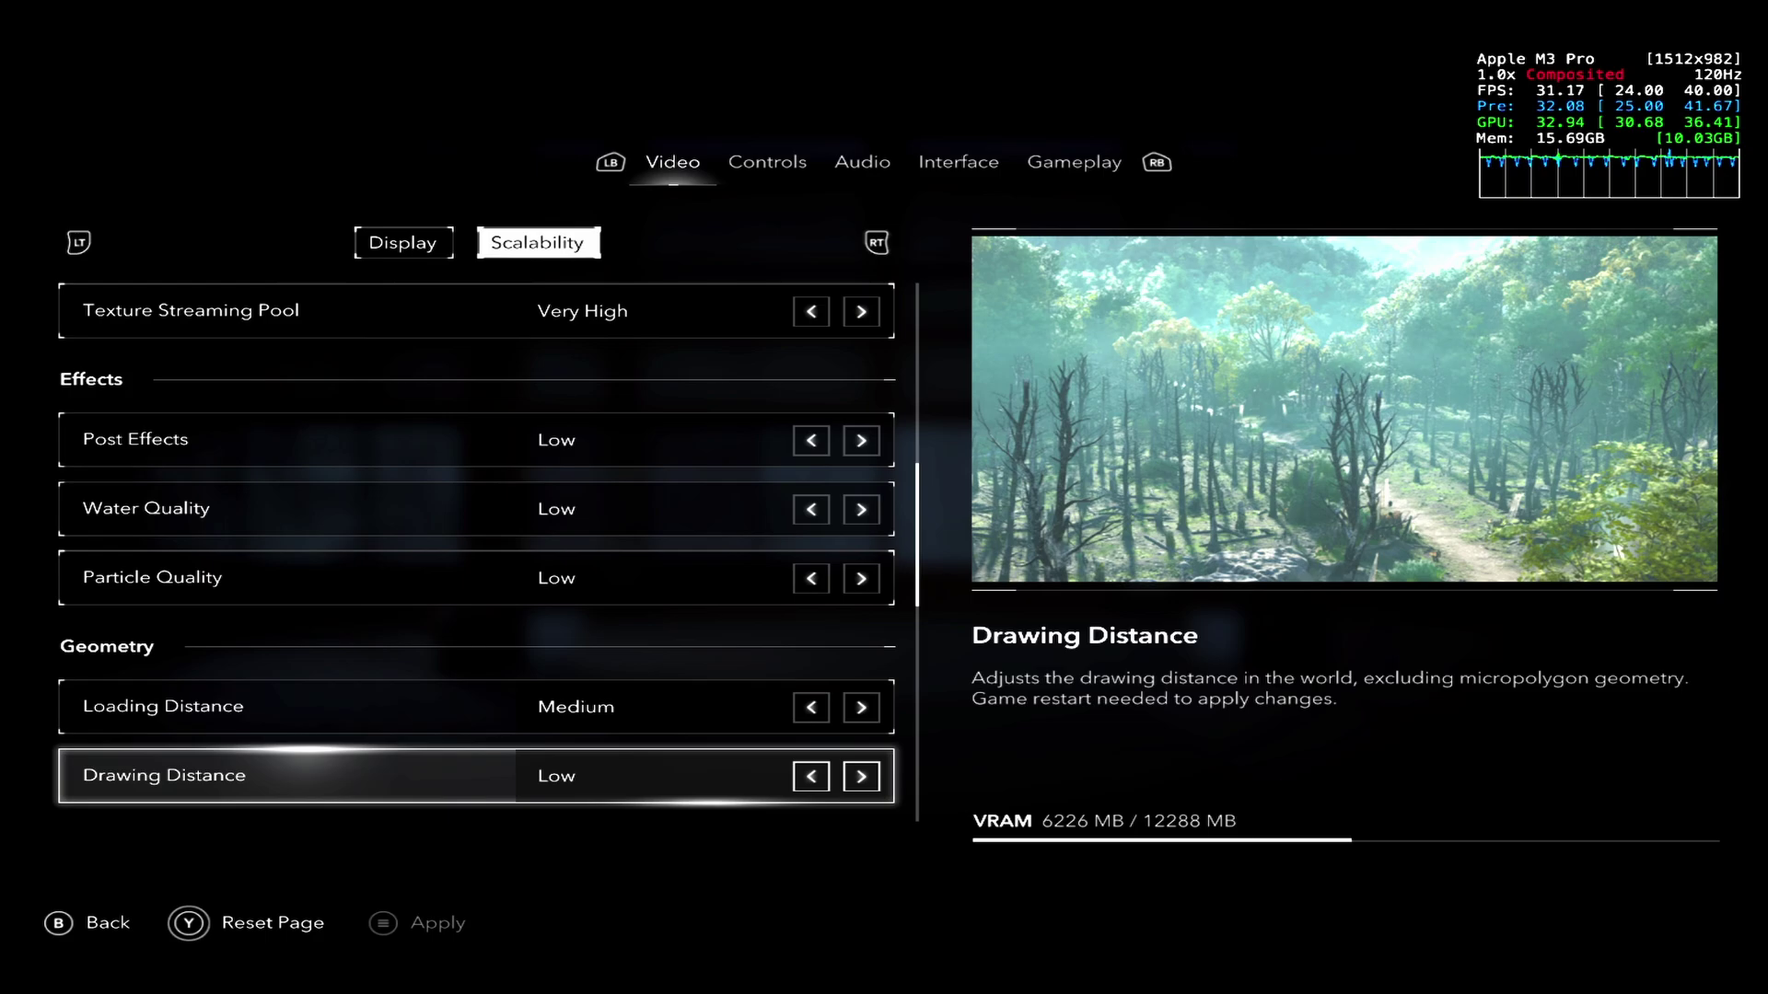
# - Try Micropolygon at Low to compare its VRAM use, and restore it to High
pyautogui.press('Down')
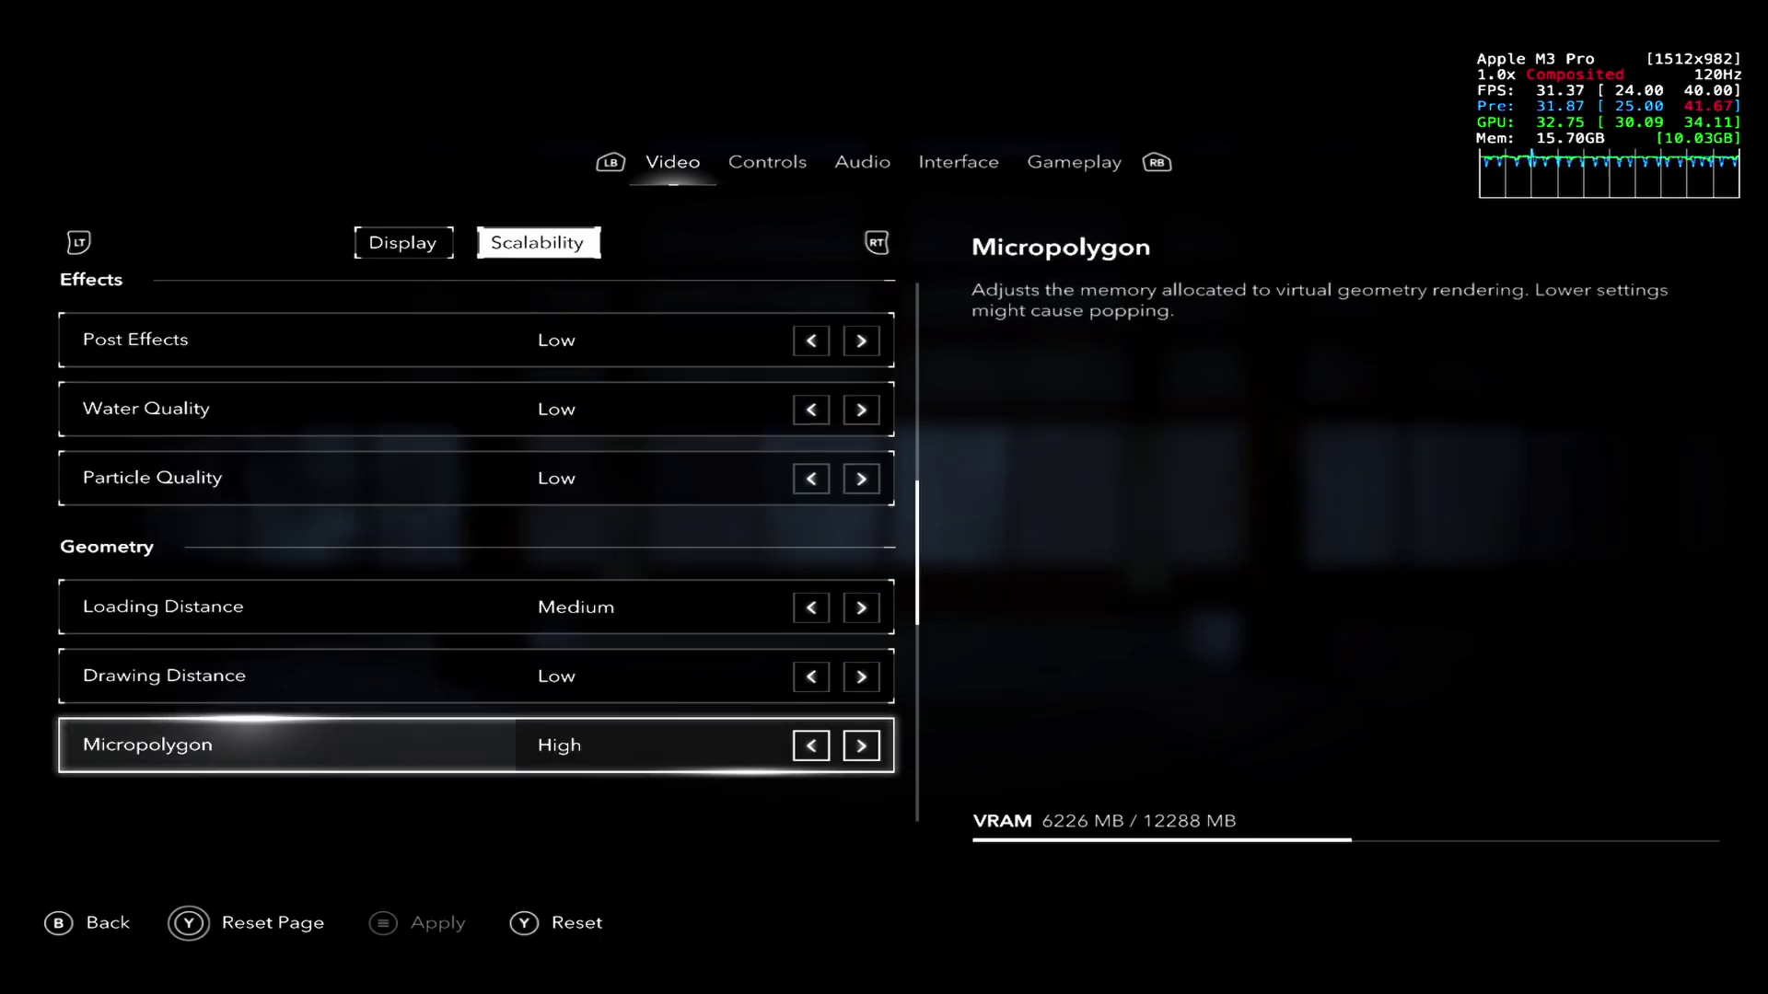
pyautogui.press('Left')
pyautogui.press('Left')
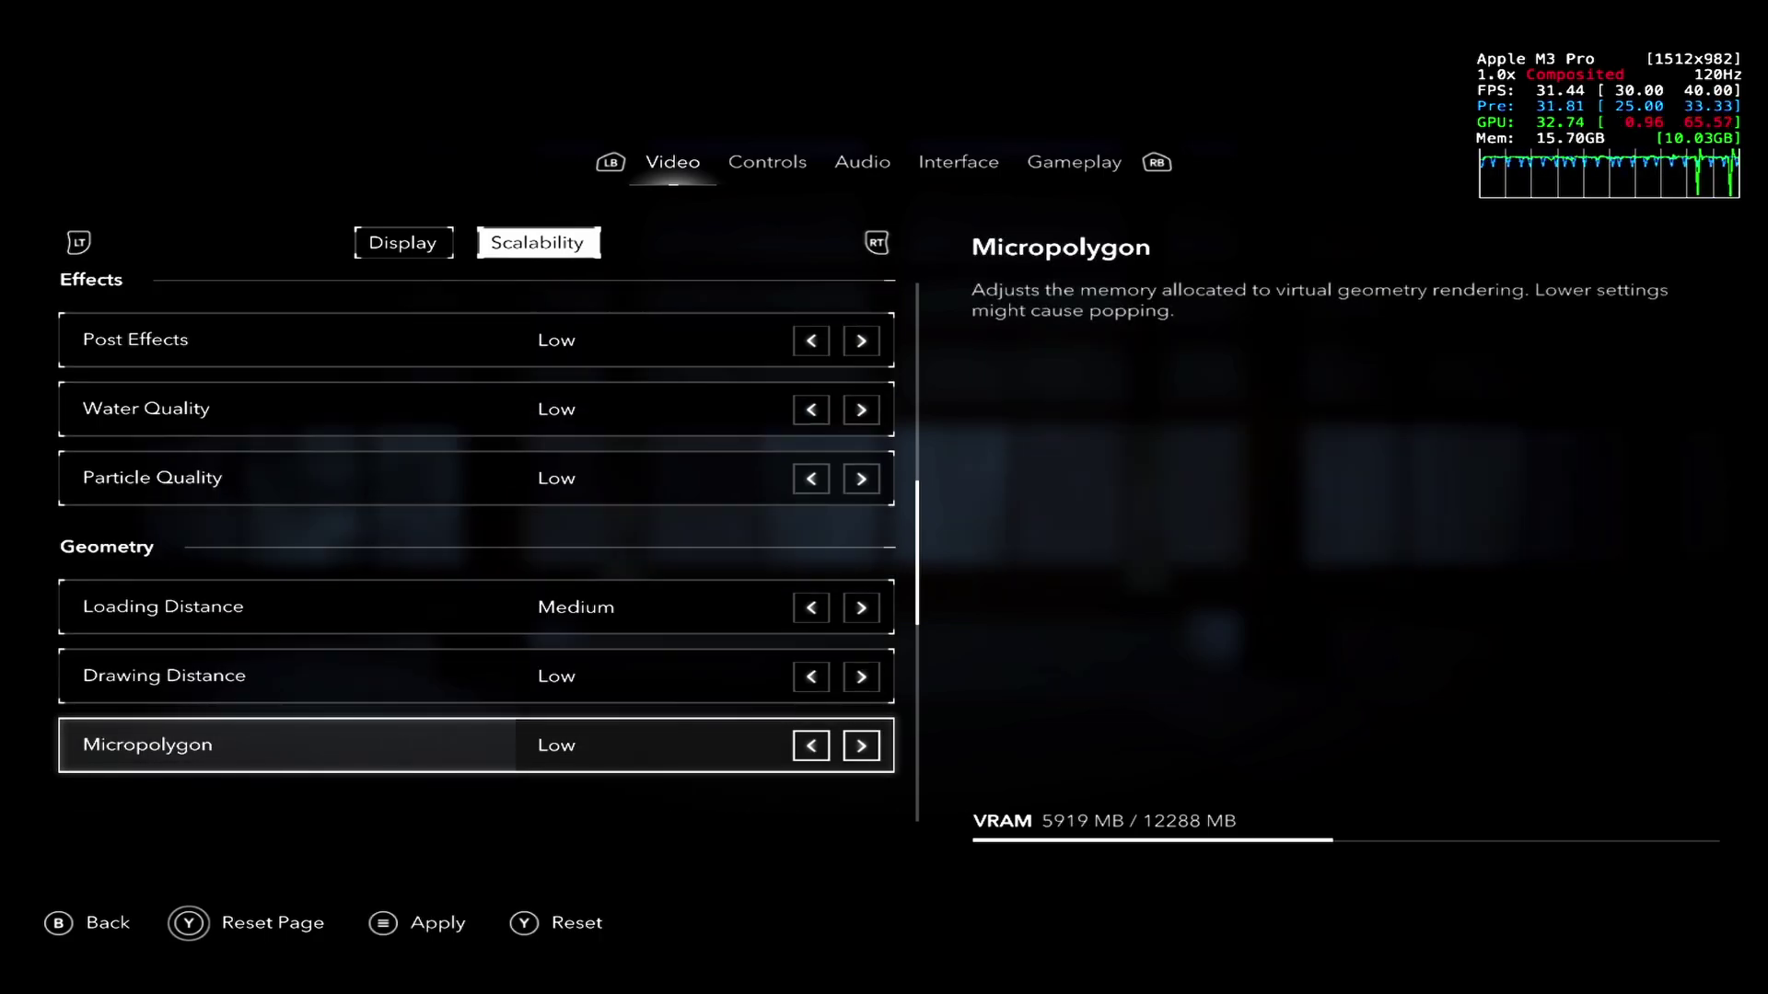
pyautogui.press('Right')
pyautogui.press('Right')
# - Try lower Terrain Quality levels and return the setting to High
pyautogui.press('Down')
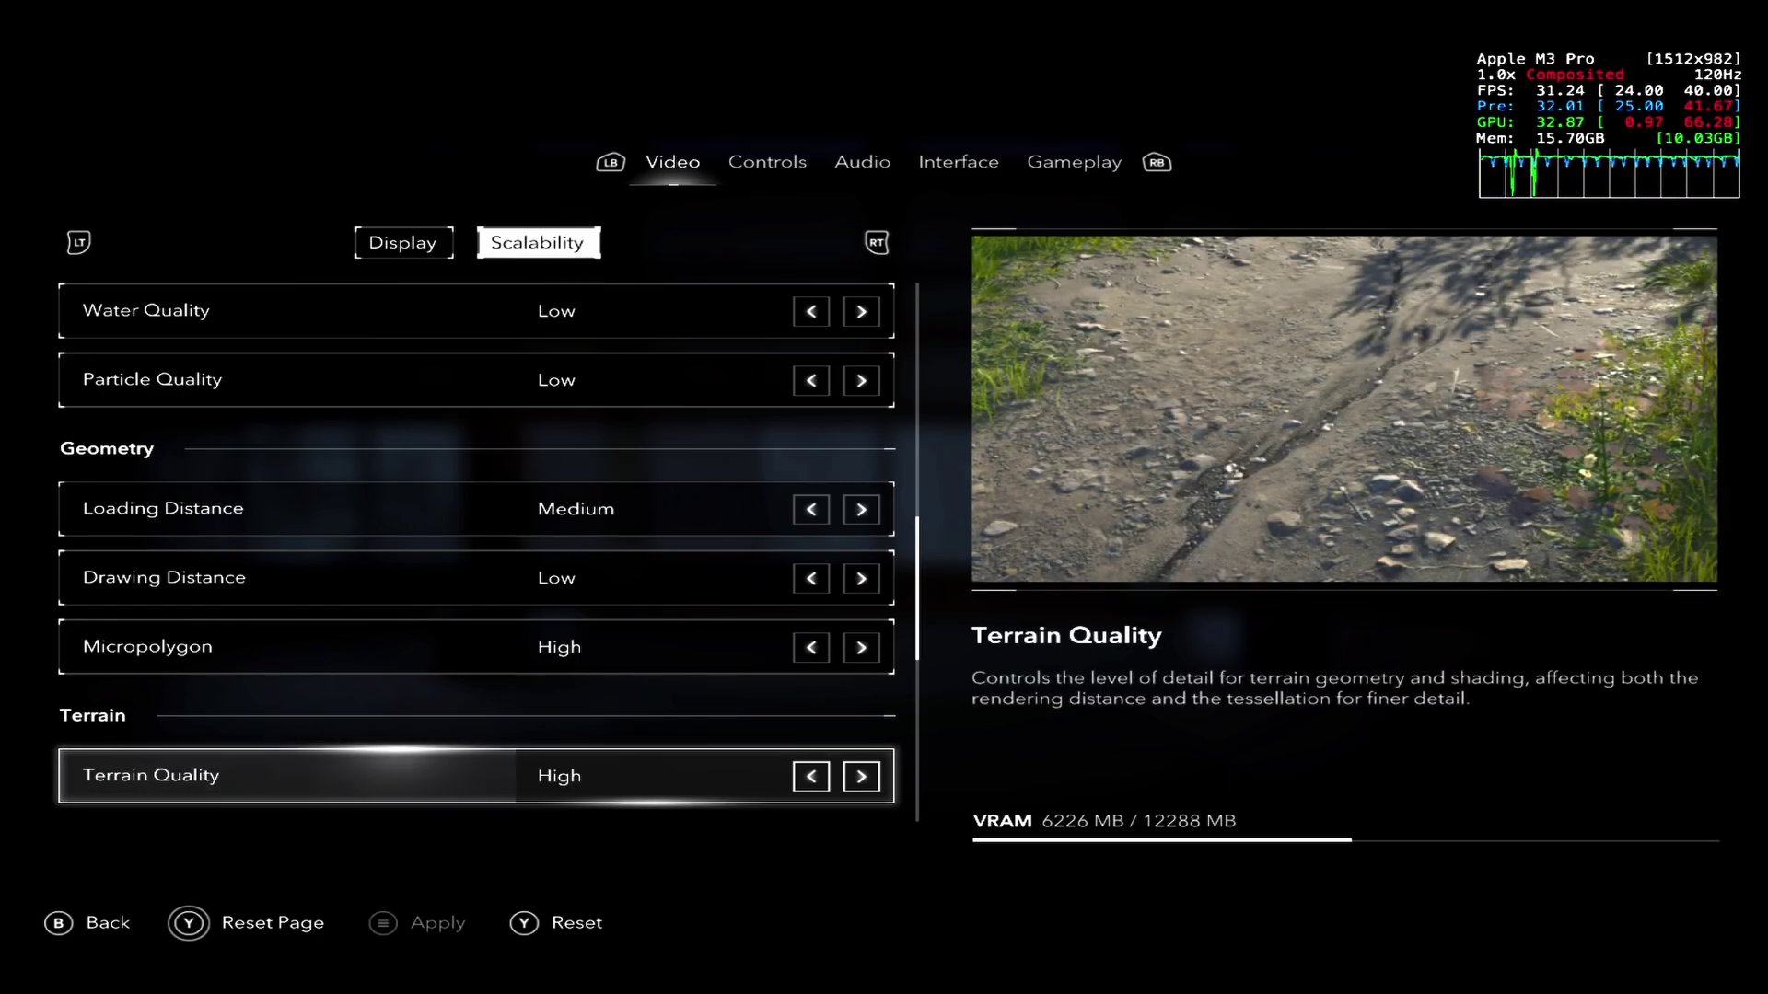
pyautogui.press('Left')
pyautogui.press('Right')
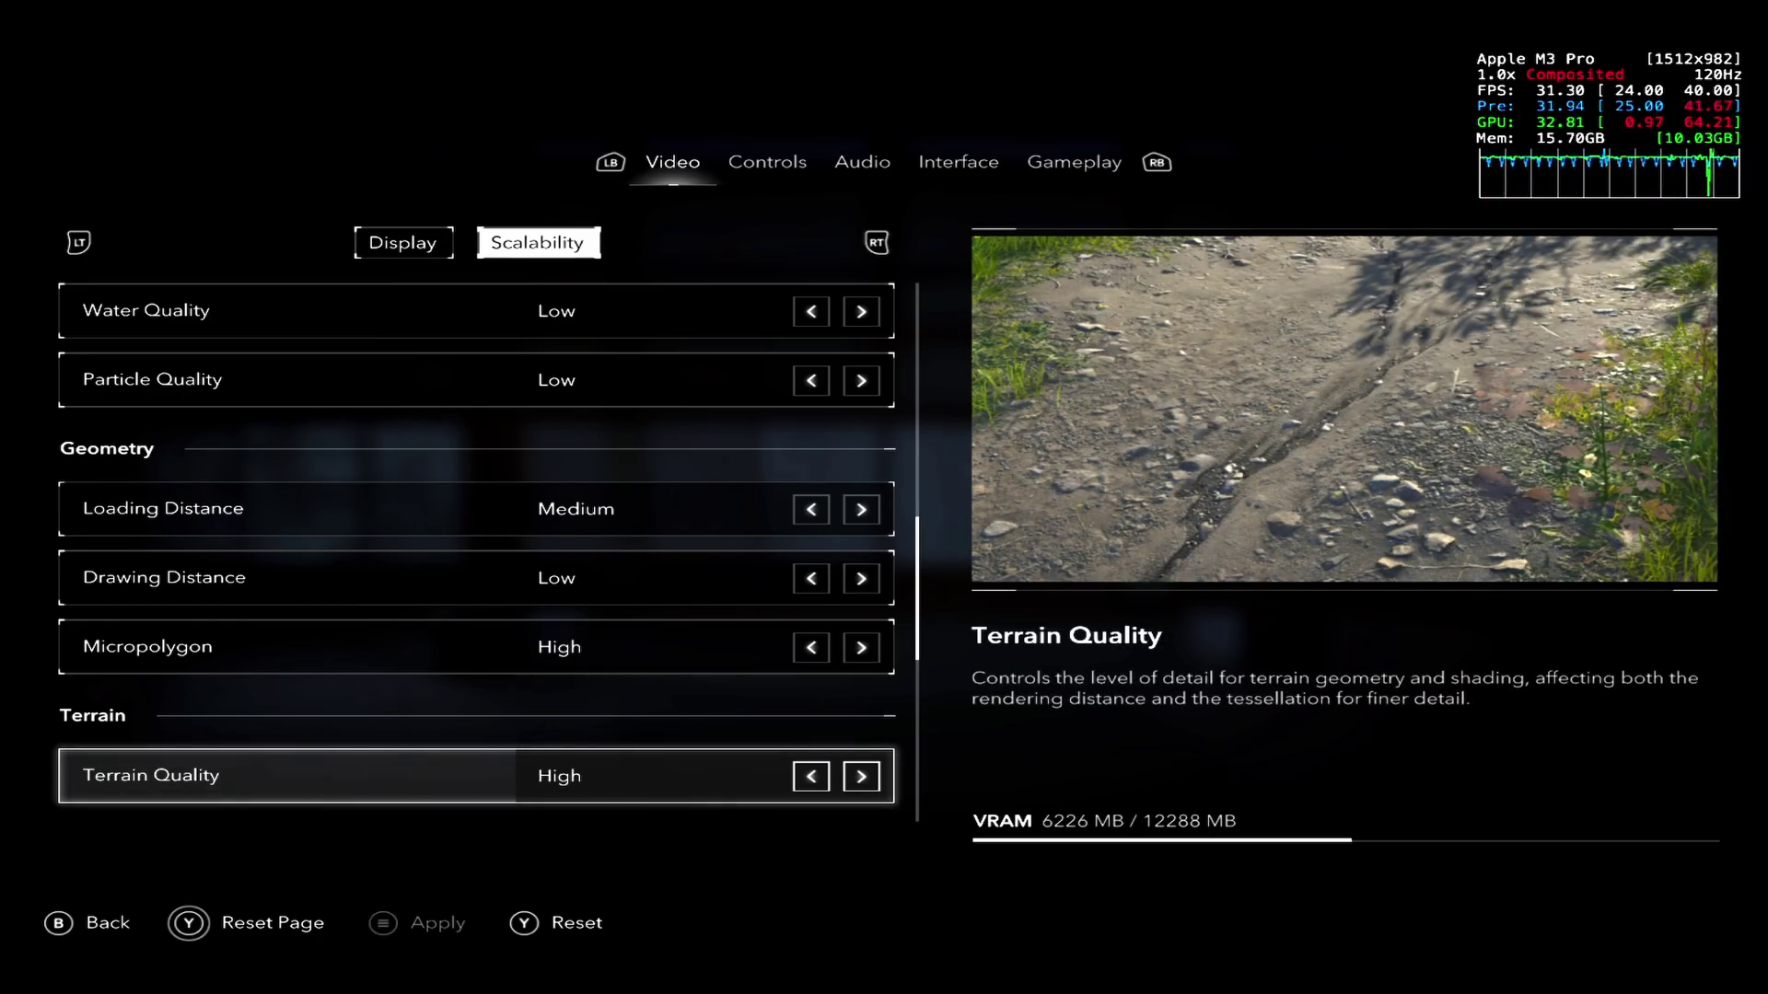
pyautogui.press('Left')
pyautogui.press('Left')
pyautogui.press('Right')
pyautogui.press('Right')
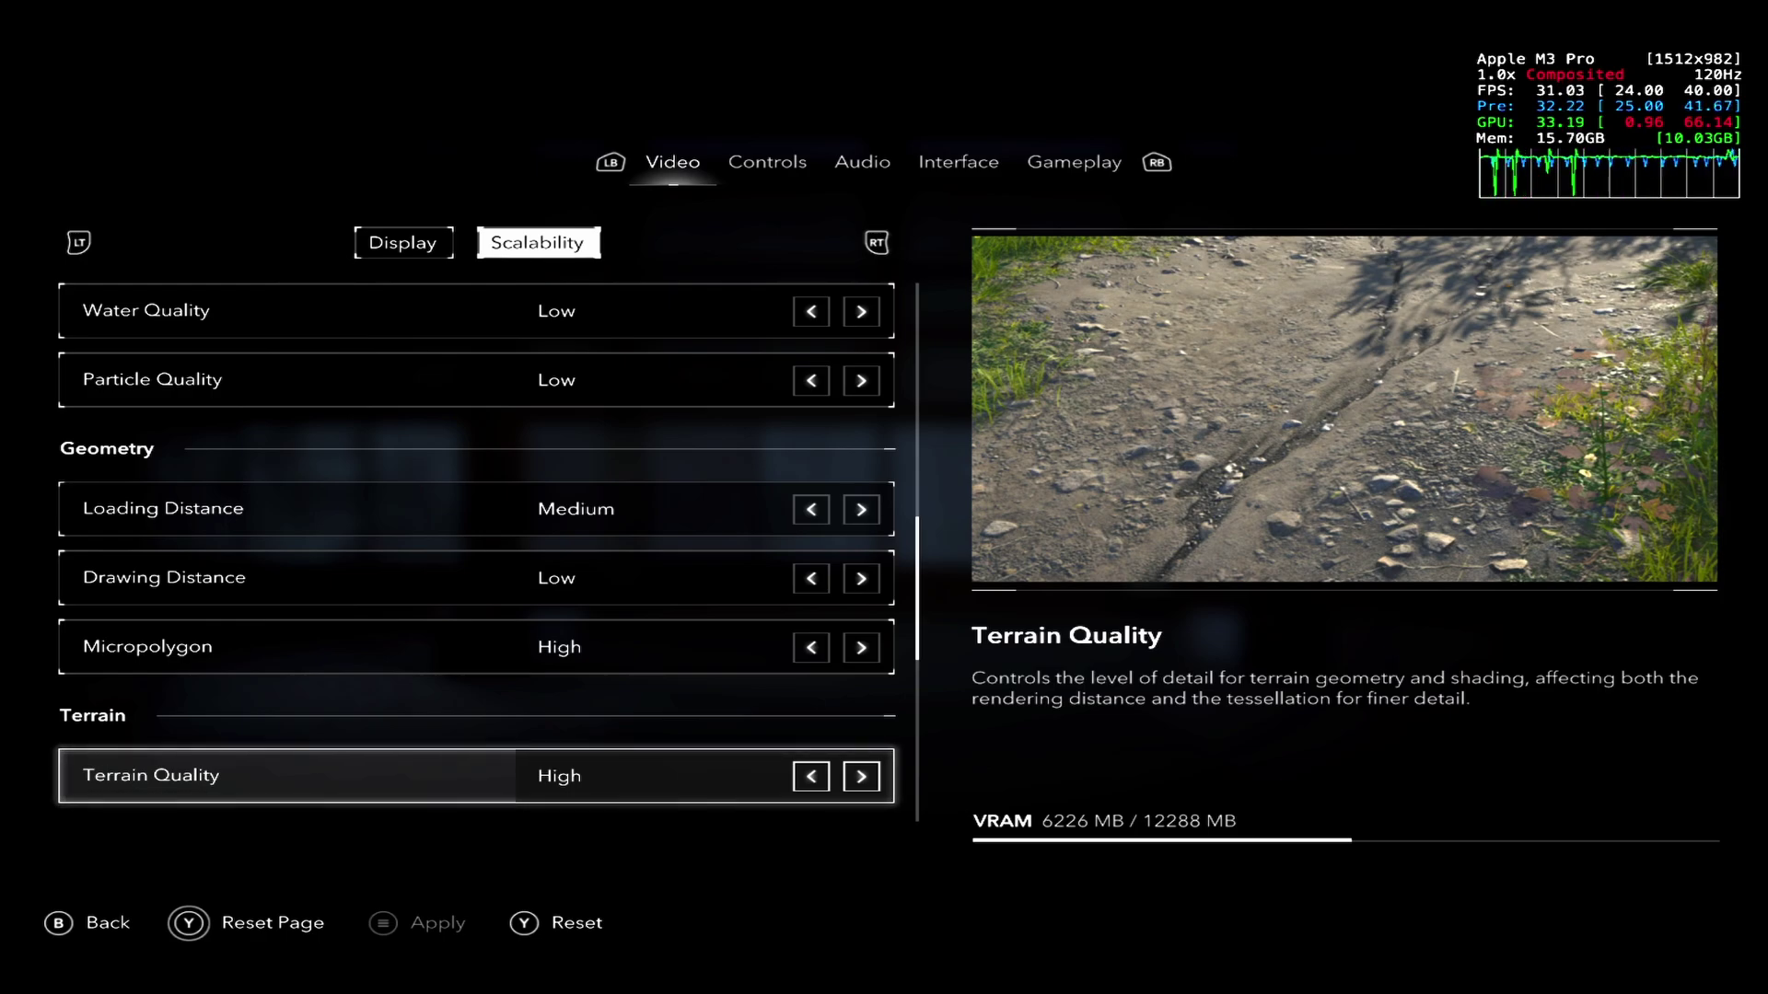
pyautogui.press('Left')
pyautogui.press('Right')
pyautogui.press('Right')
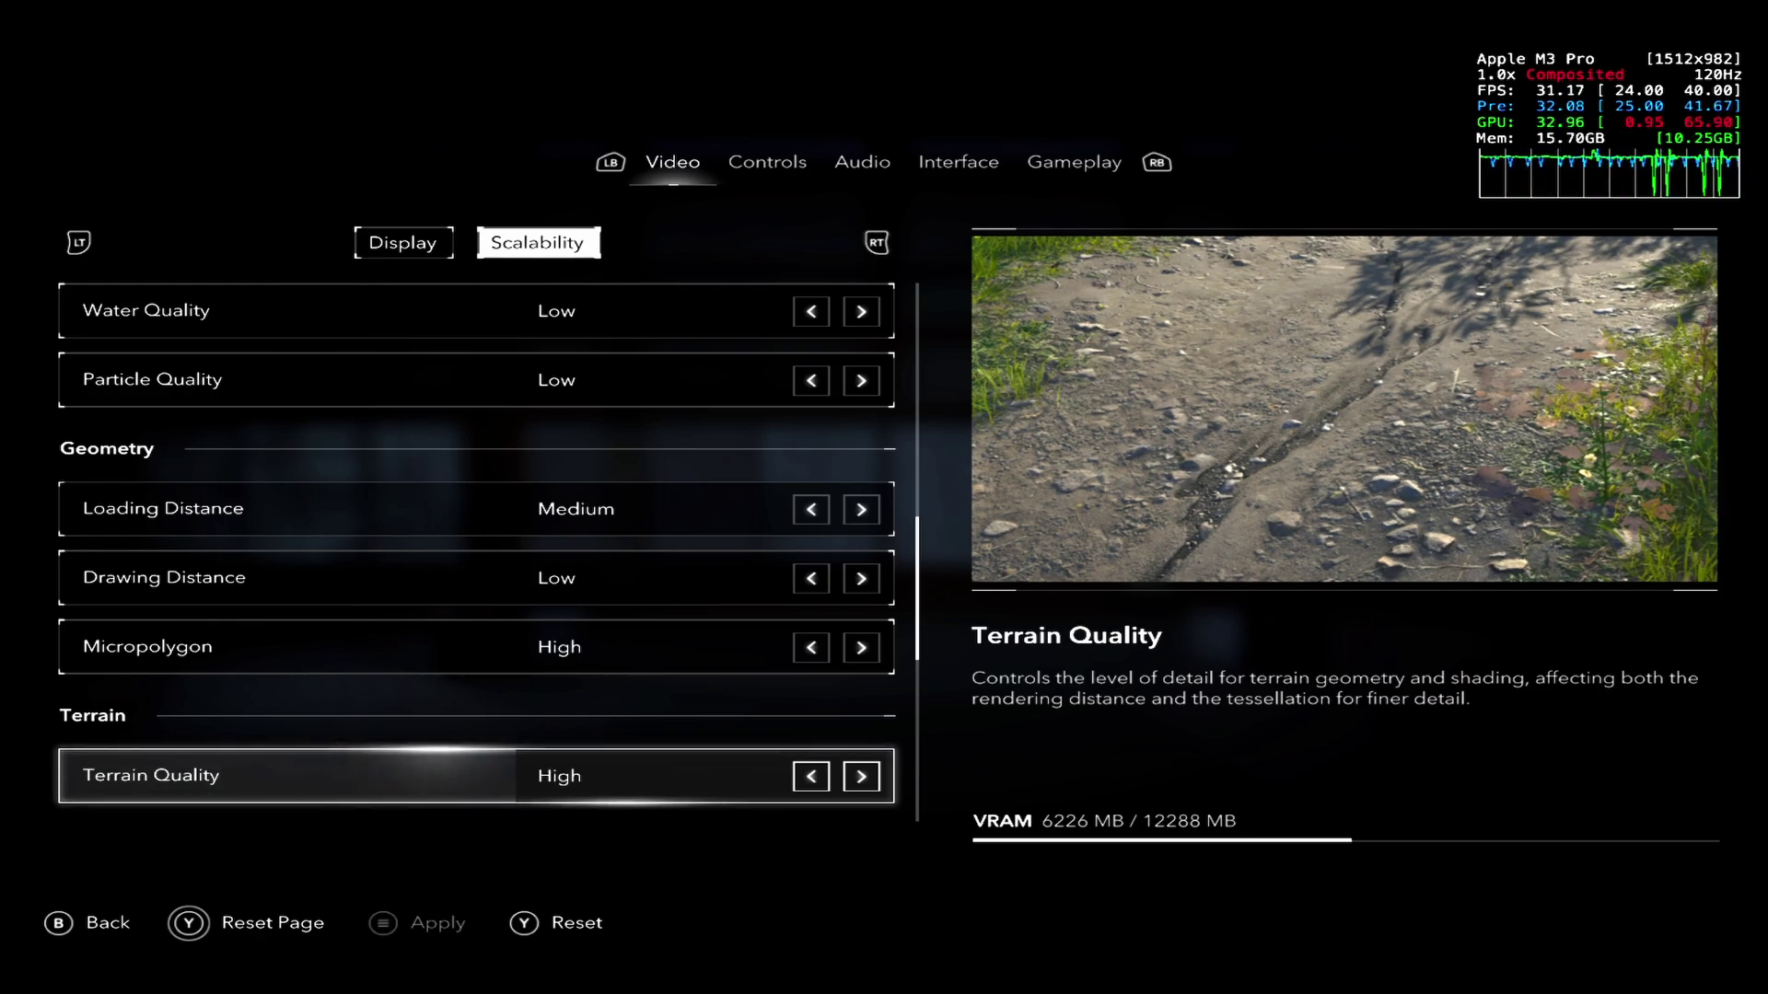
# - Review the Deformation and Scatter Density settings under Terrain
pyautogui.press('Down')
pyautogui.press('Up')
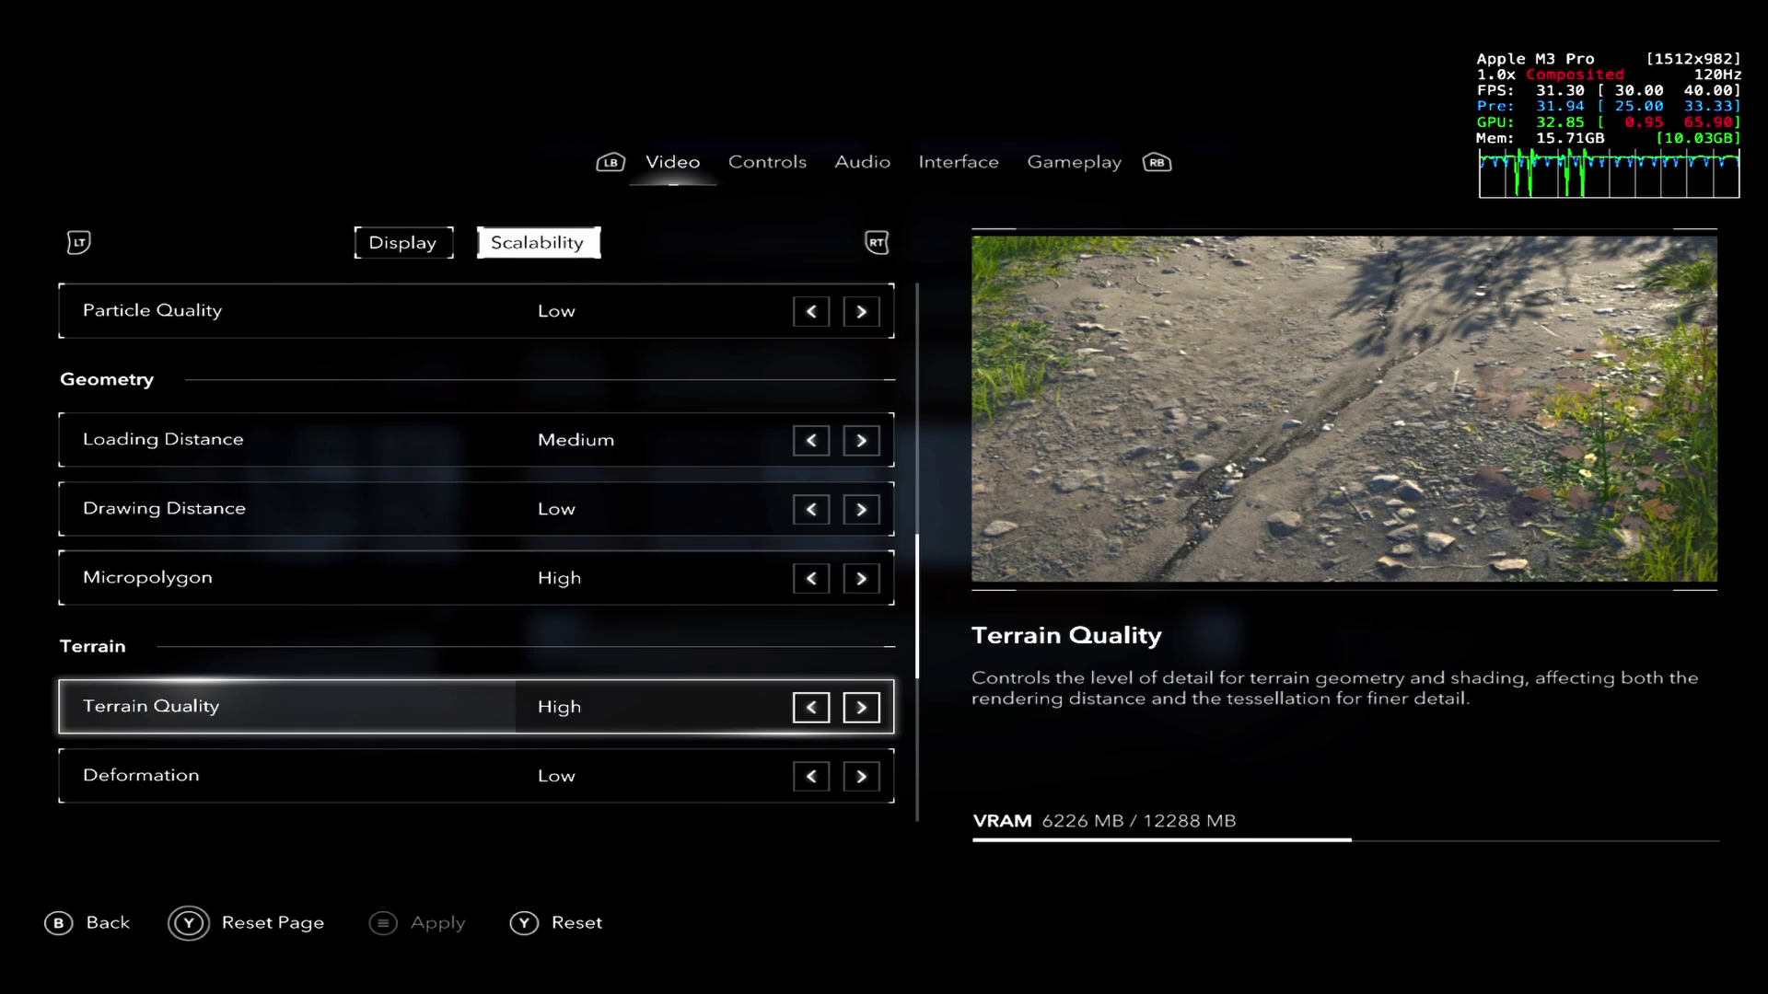
pyautogui.press('Down')
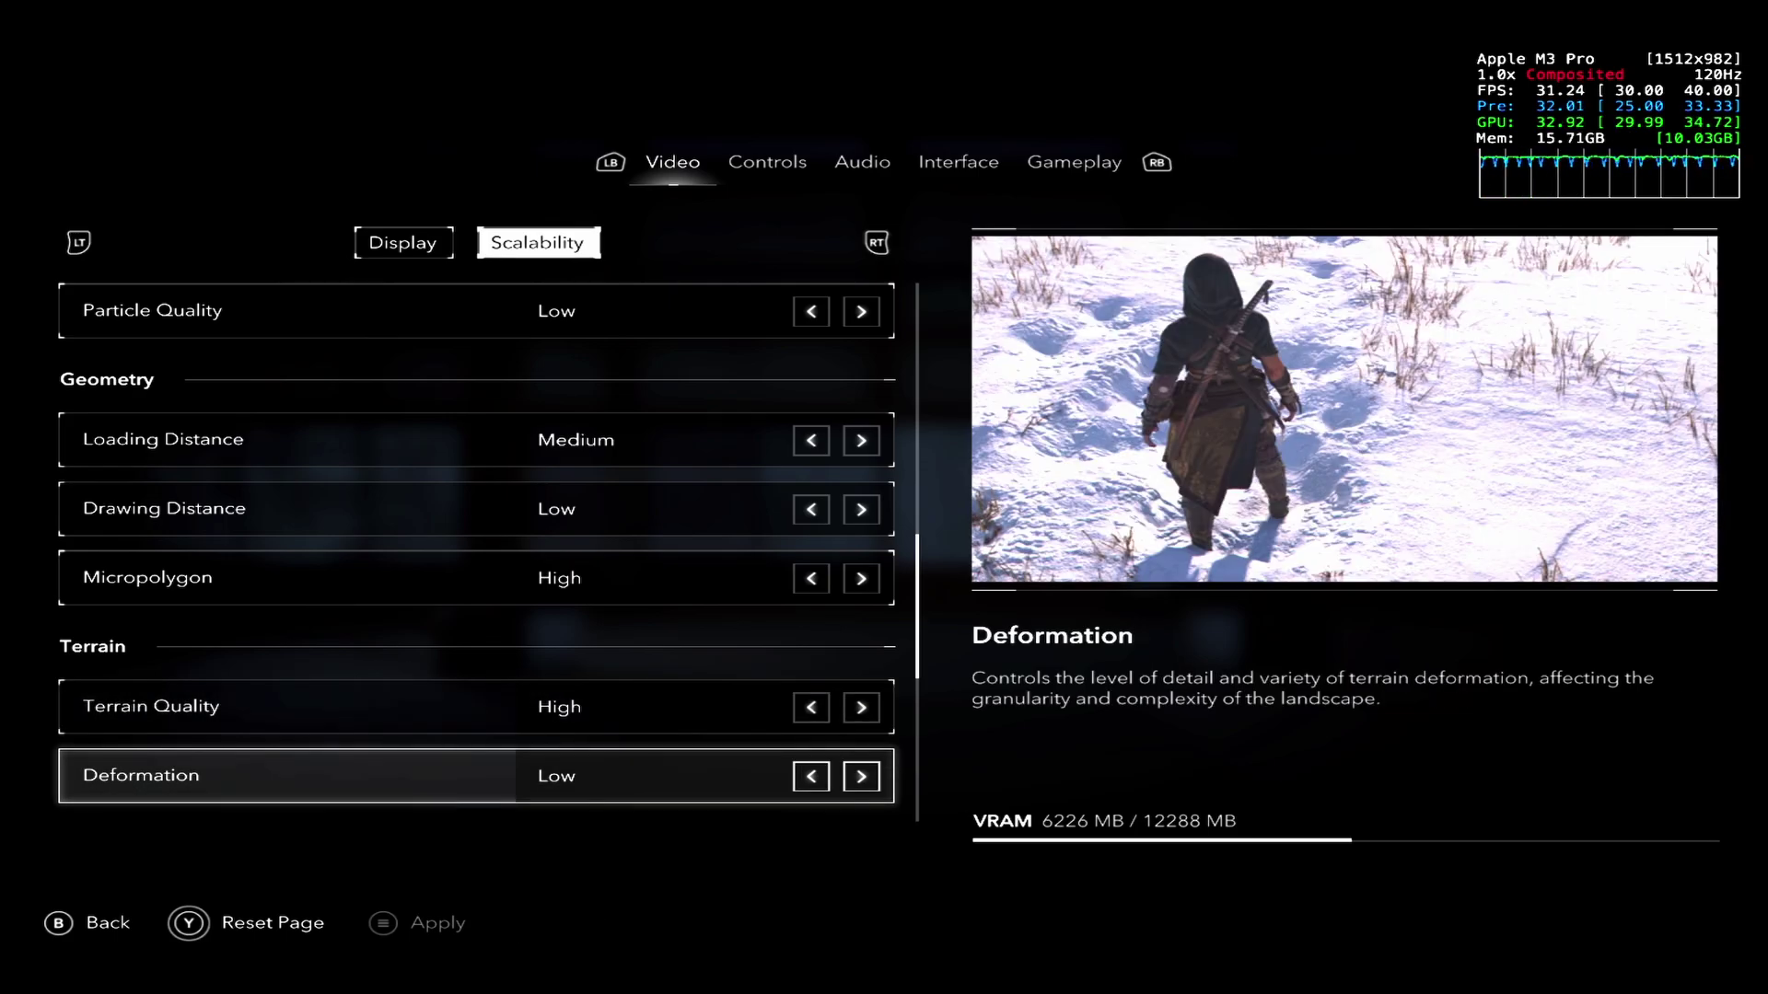
pyautogui.press('Down')
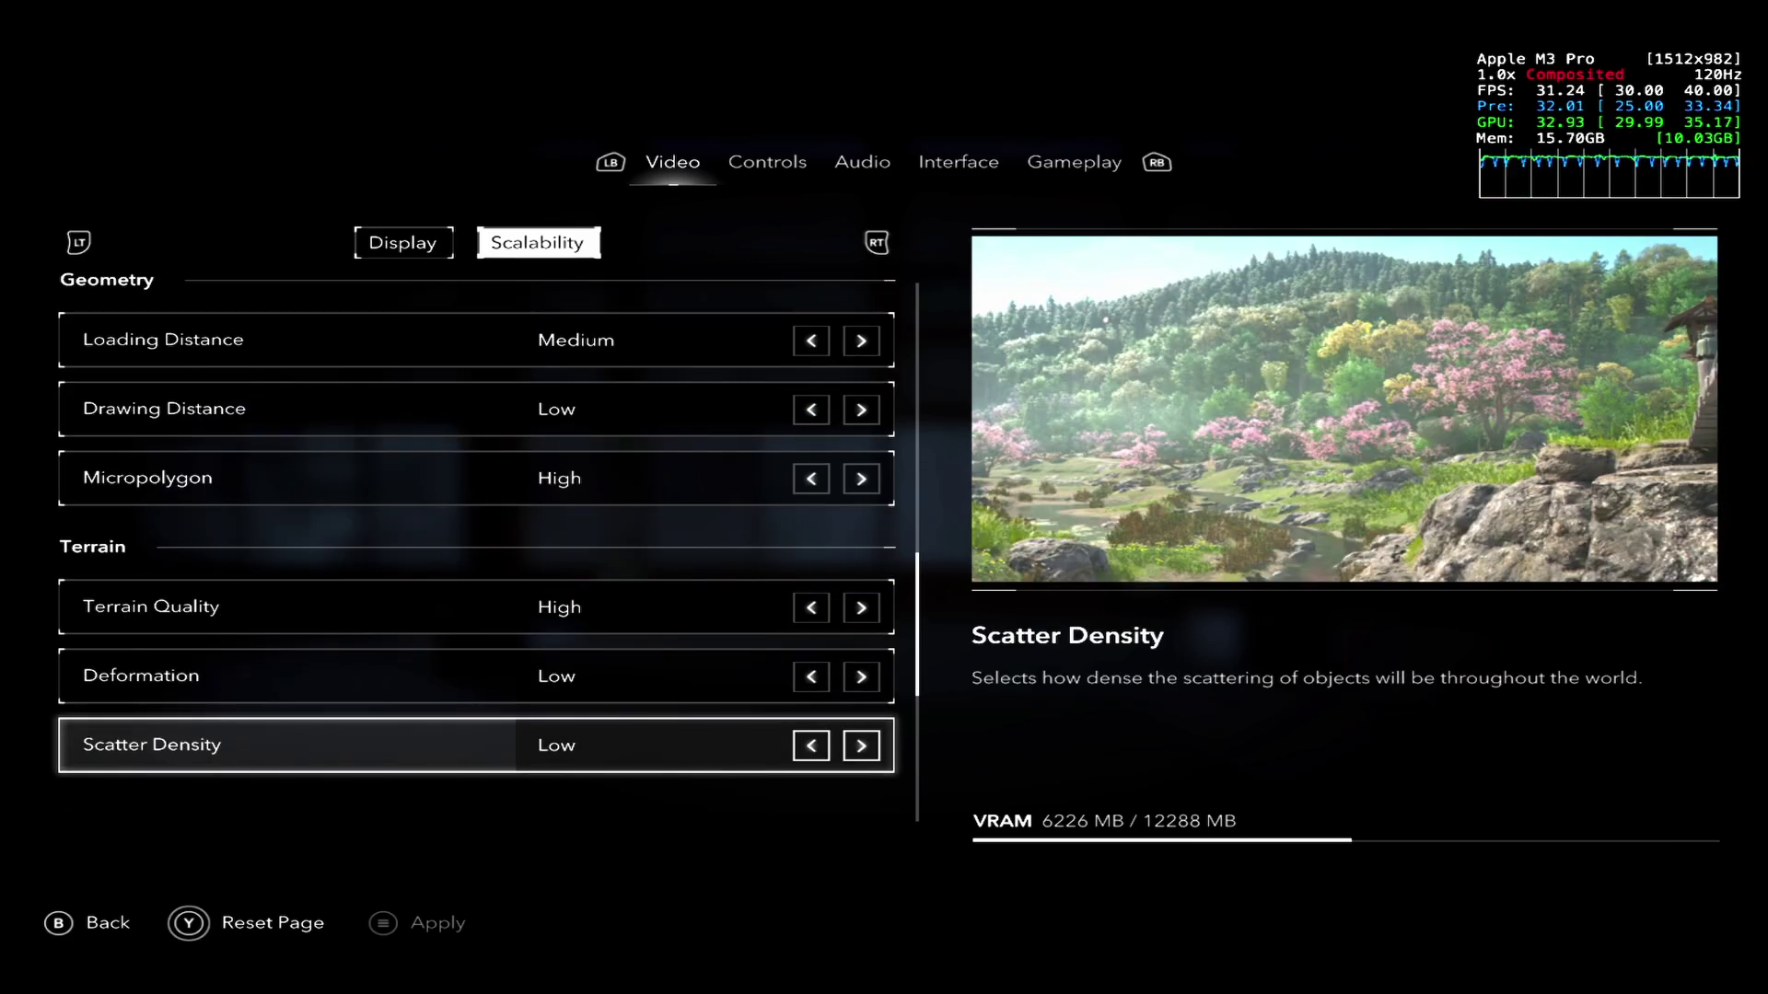
# - Try Virtual Texture at Low to compare its VRAM use, and restore it to High
pyautogui.press('Down')
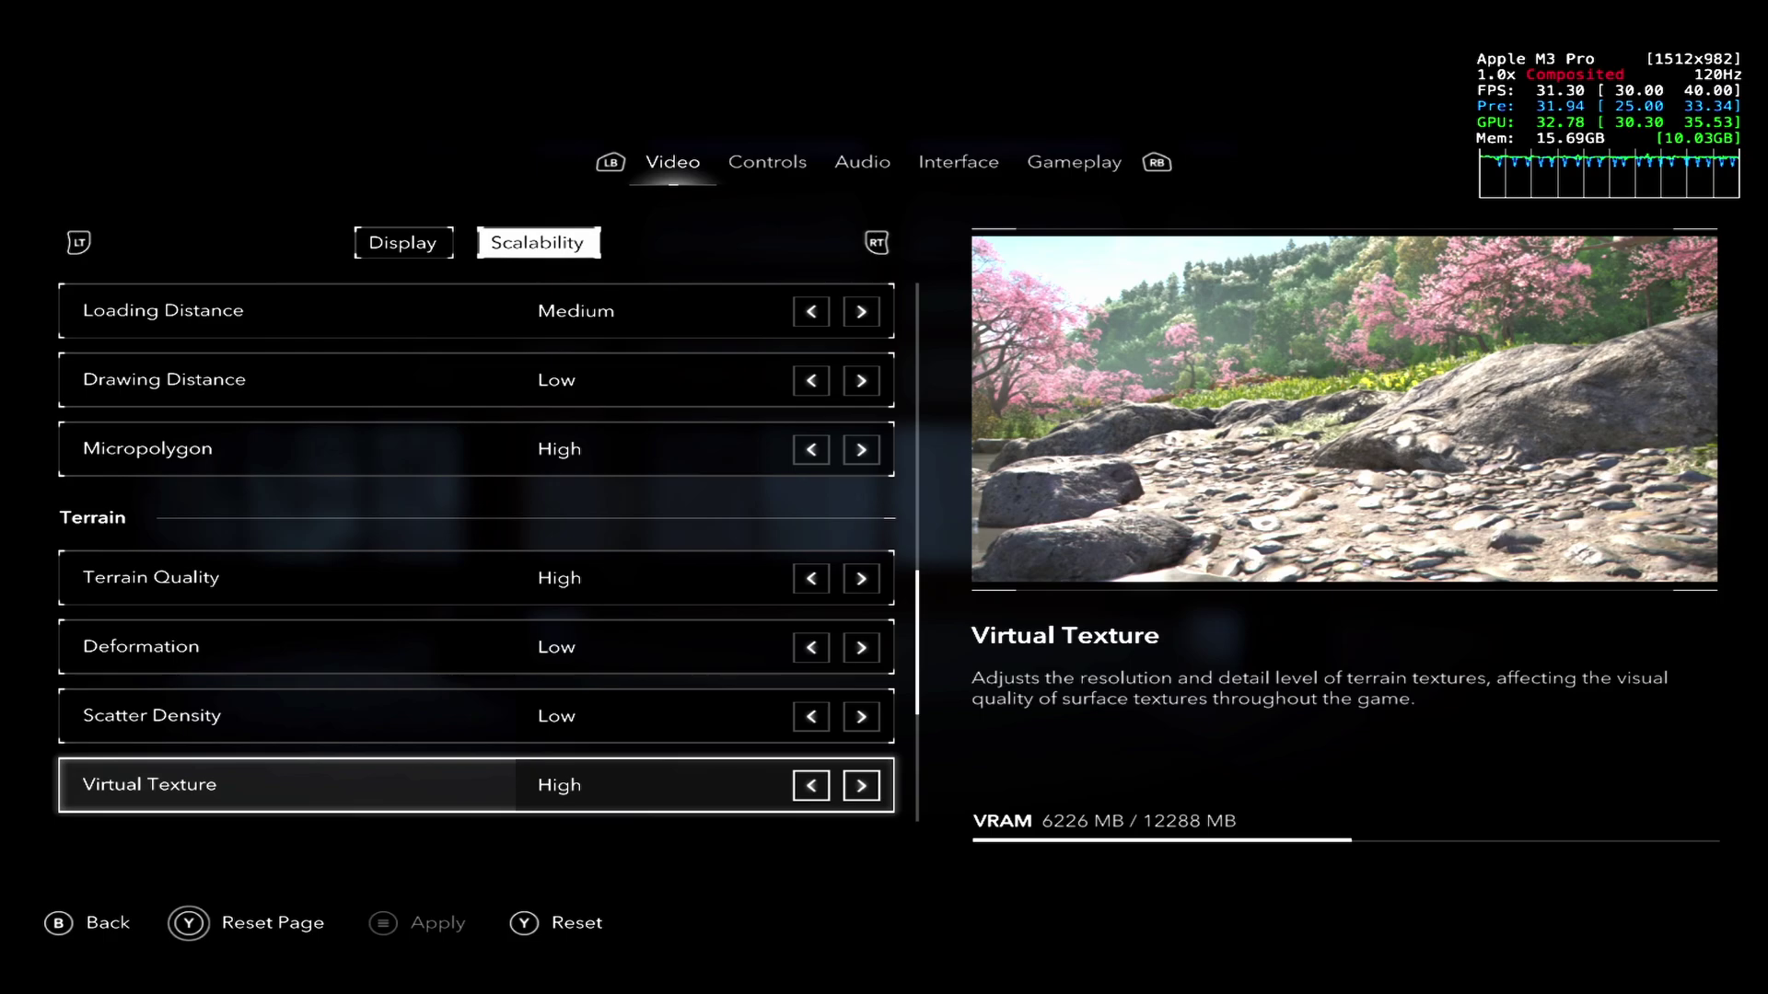
pyautogui.press('Left')
pyautogui.press('Left')
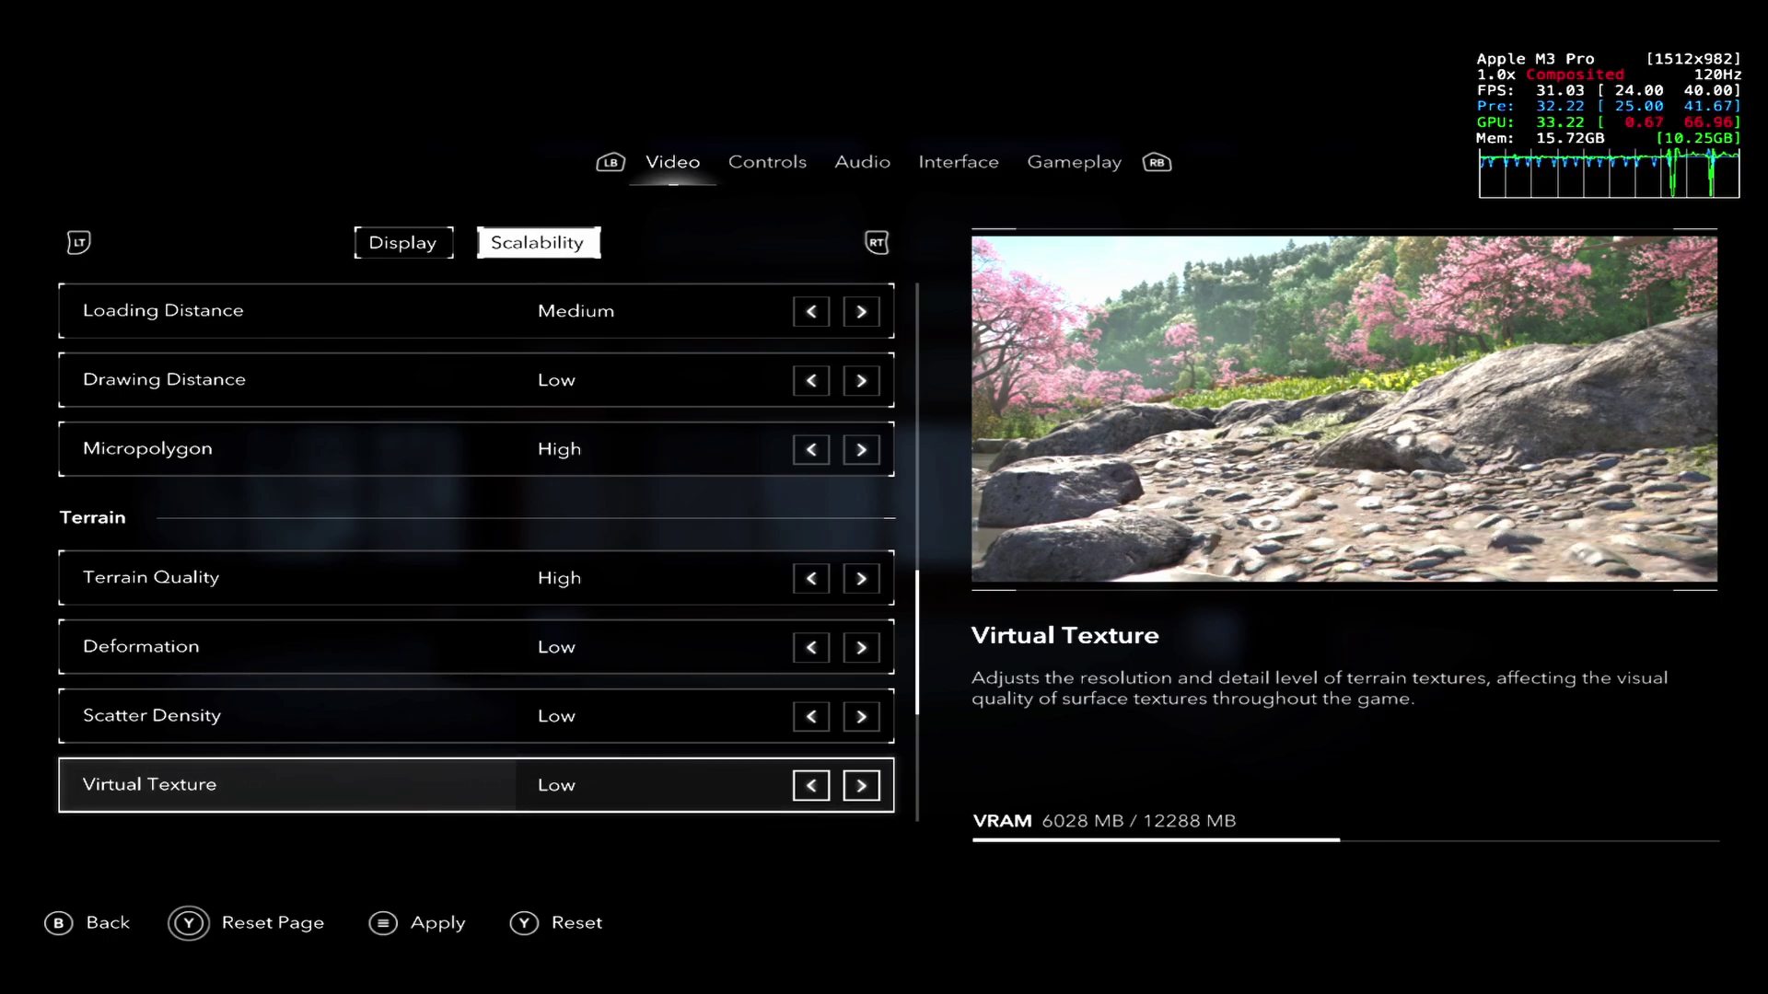
pyautogui.press('Right')
pyautogui.press('Right')
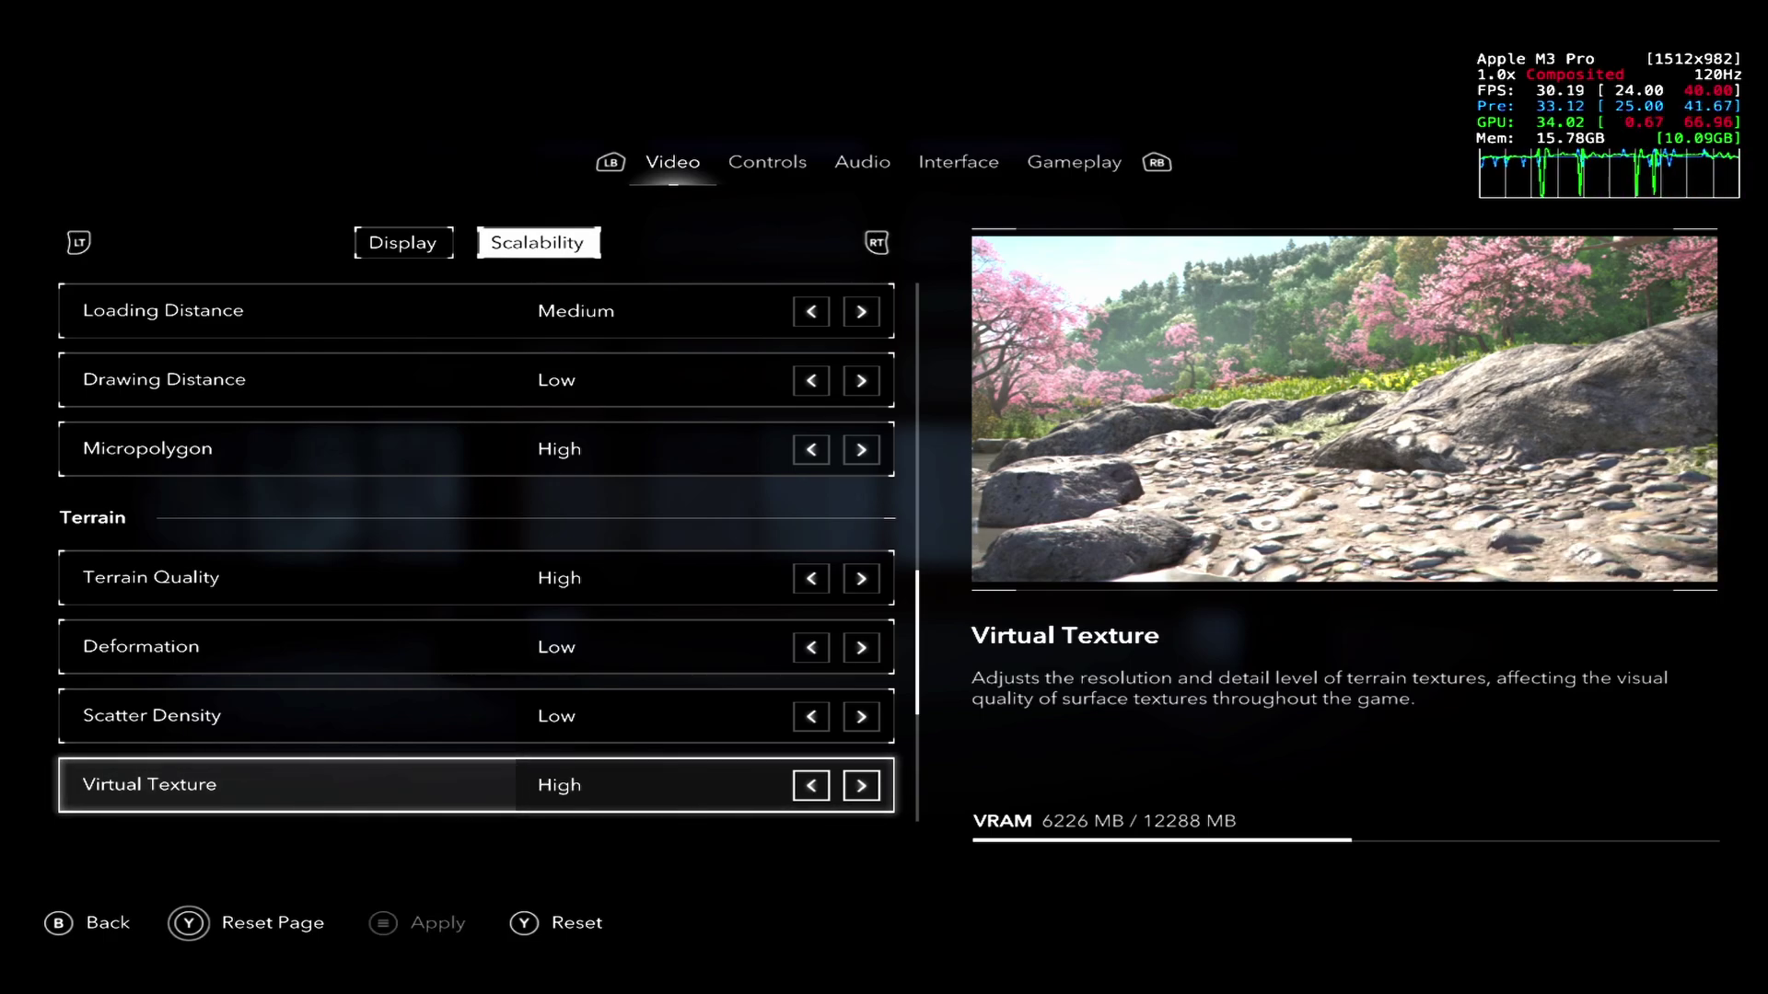
# - Try a lower Character Quality level under Characters and return the setting to Medium
pyautogui.press('Down')
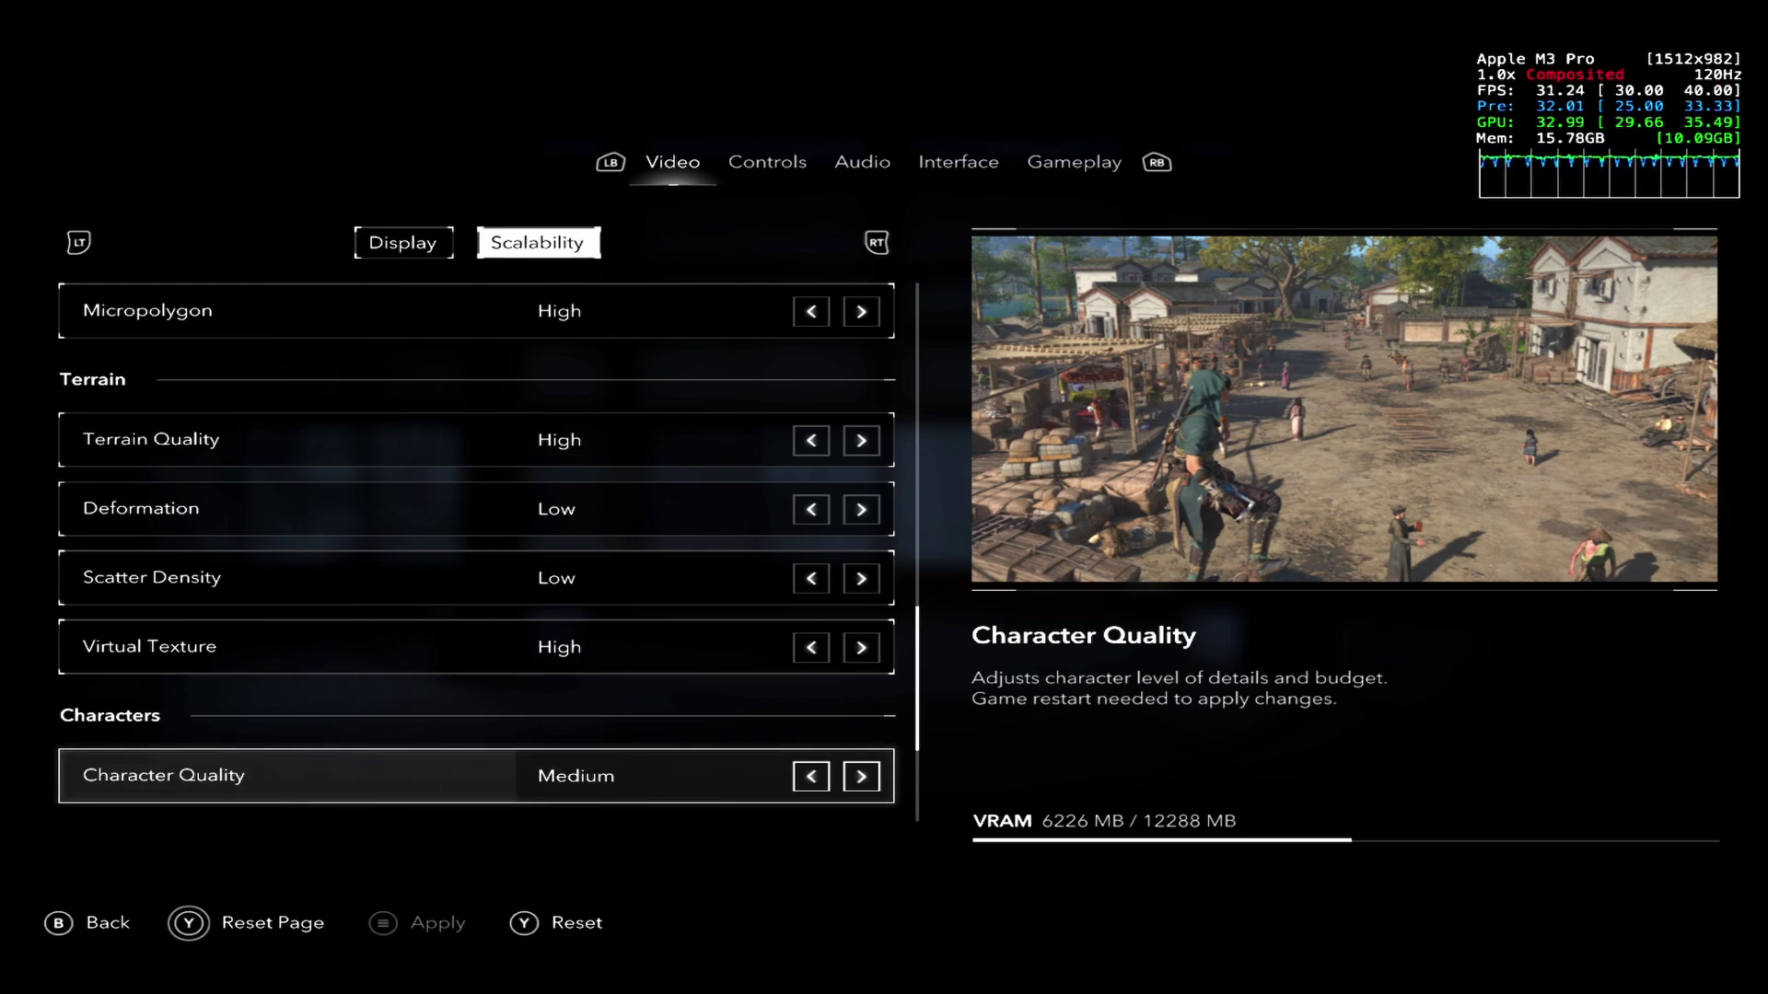
pyautogui.press('Left')
pyautogui.press('Right')
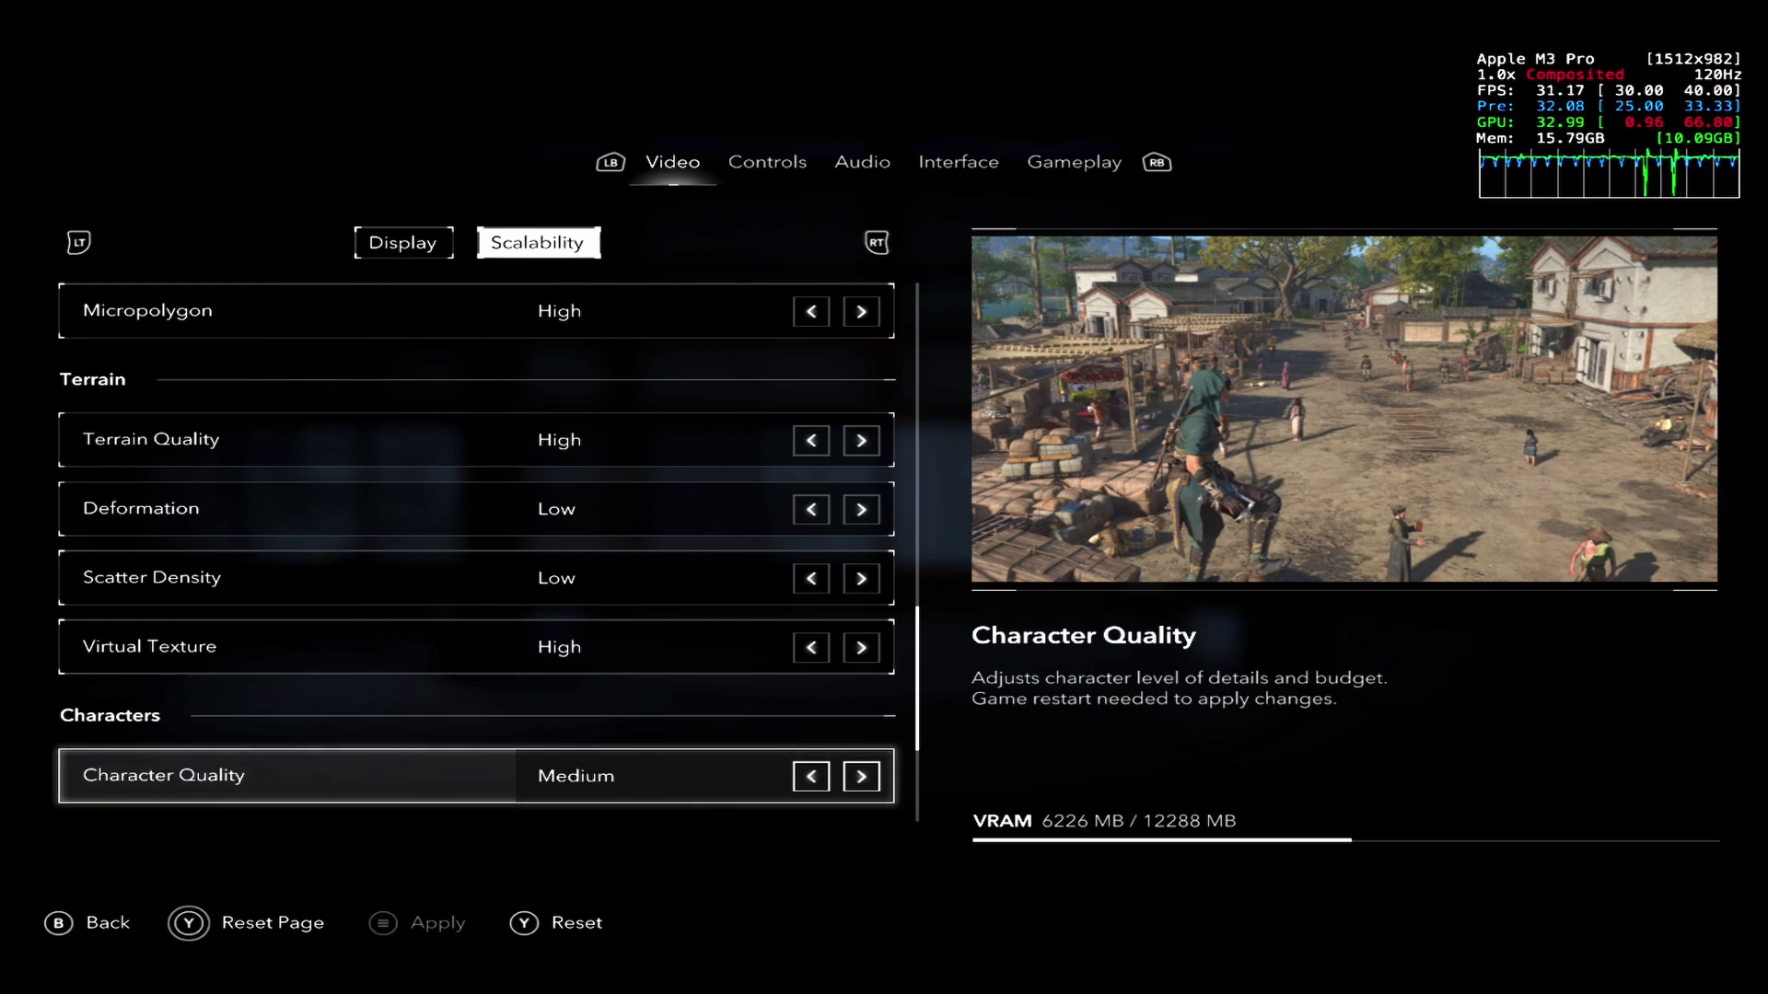
# - Review the Hair Strands setting under Characters and the Cloud Quality and Fog Quality settings under Volumetric Effects
pyautogui.press('Down')
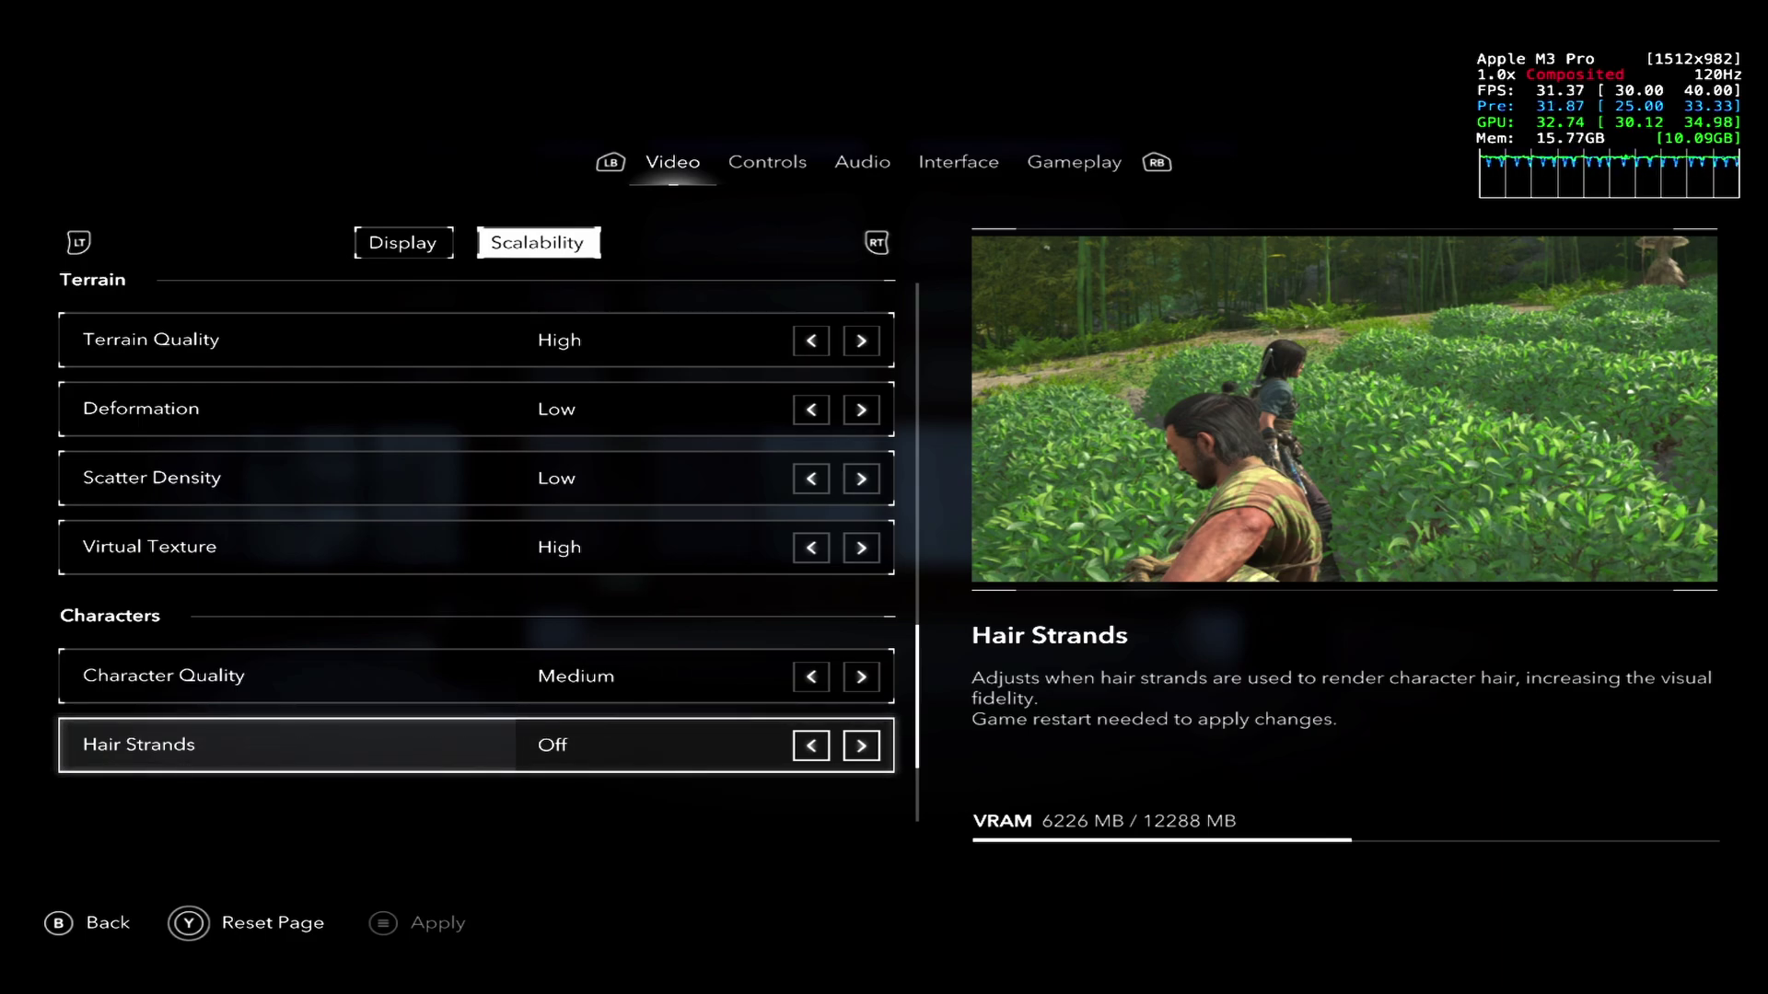
pyautogui.press('Down')
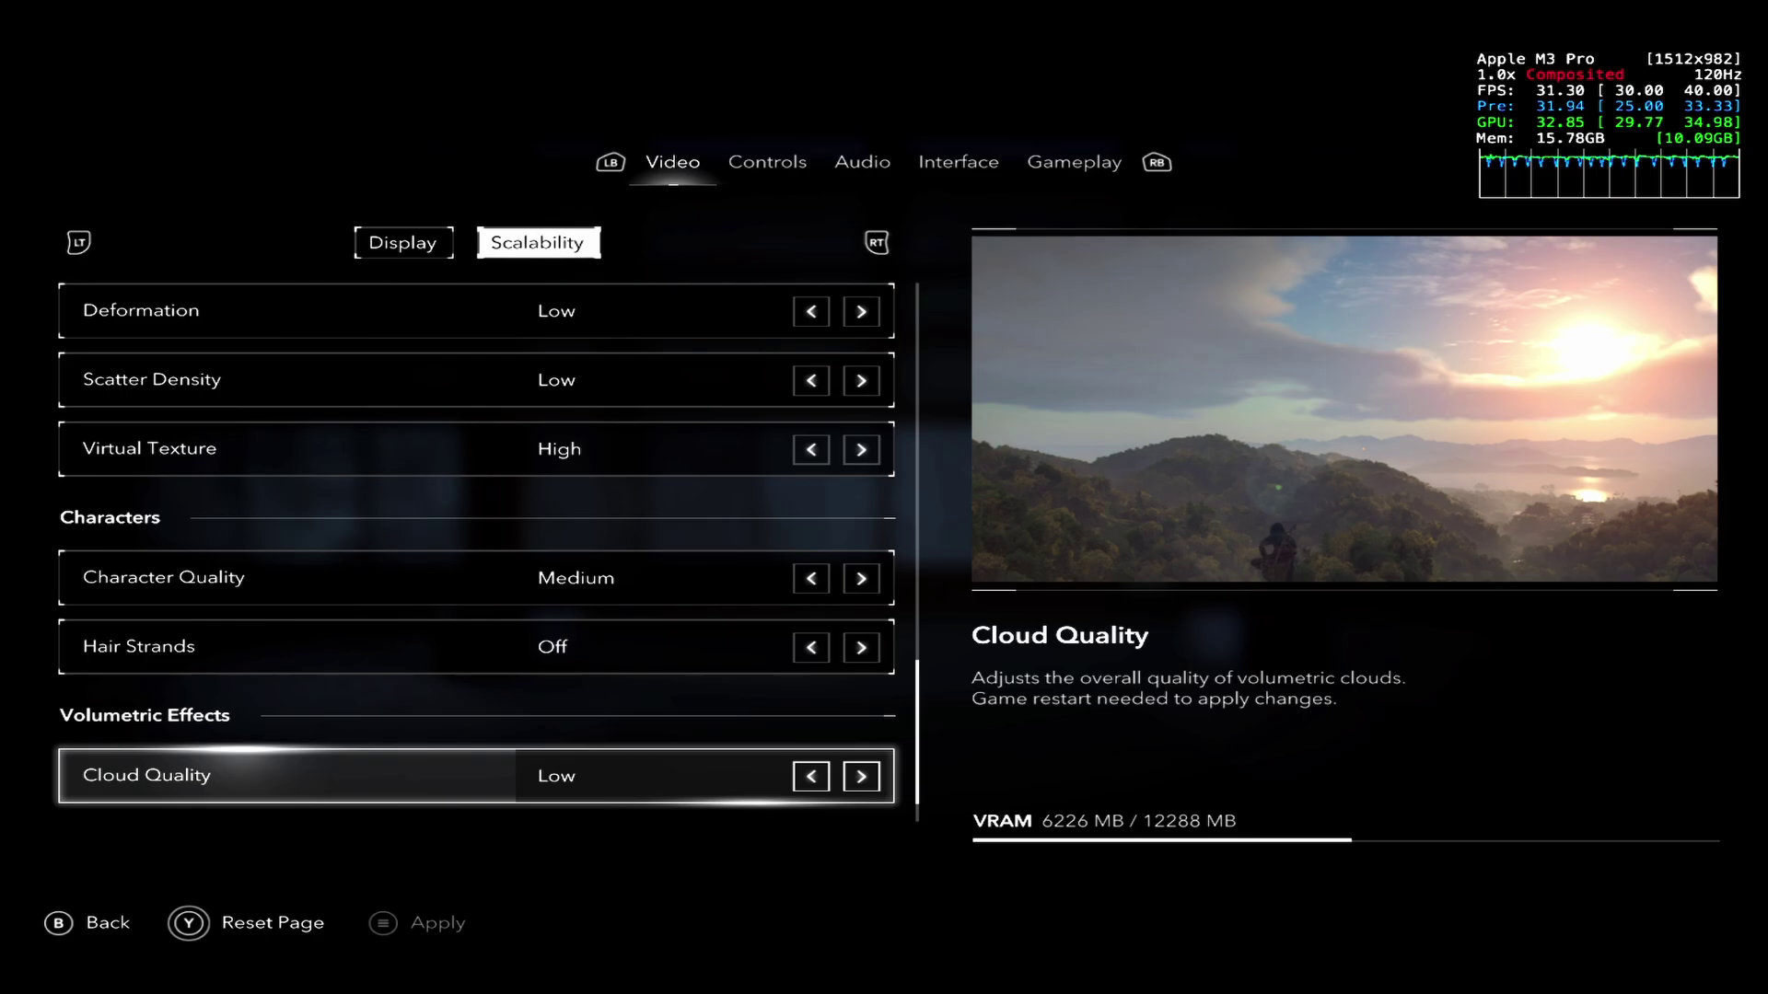
pyautogui.press('Down')
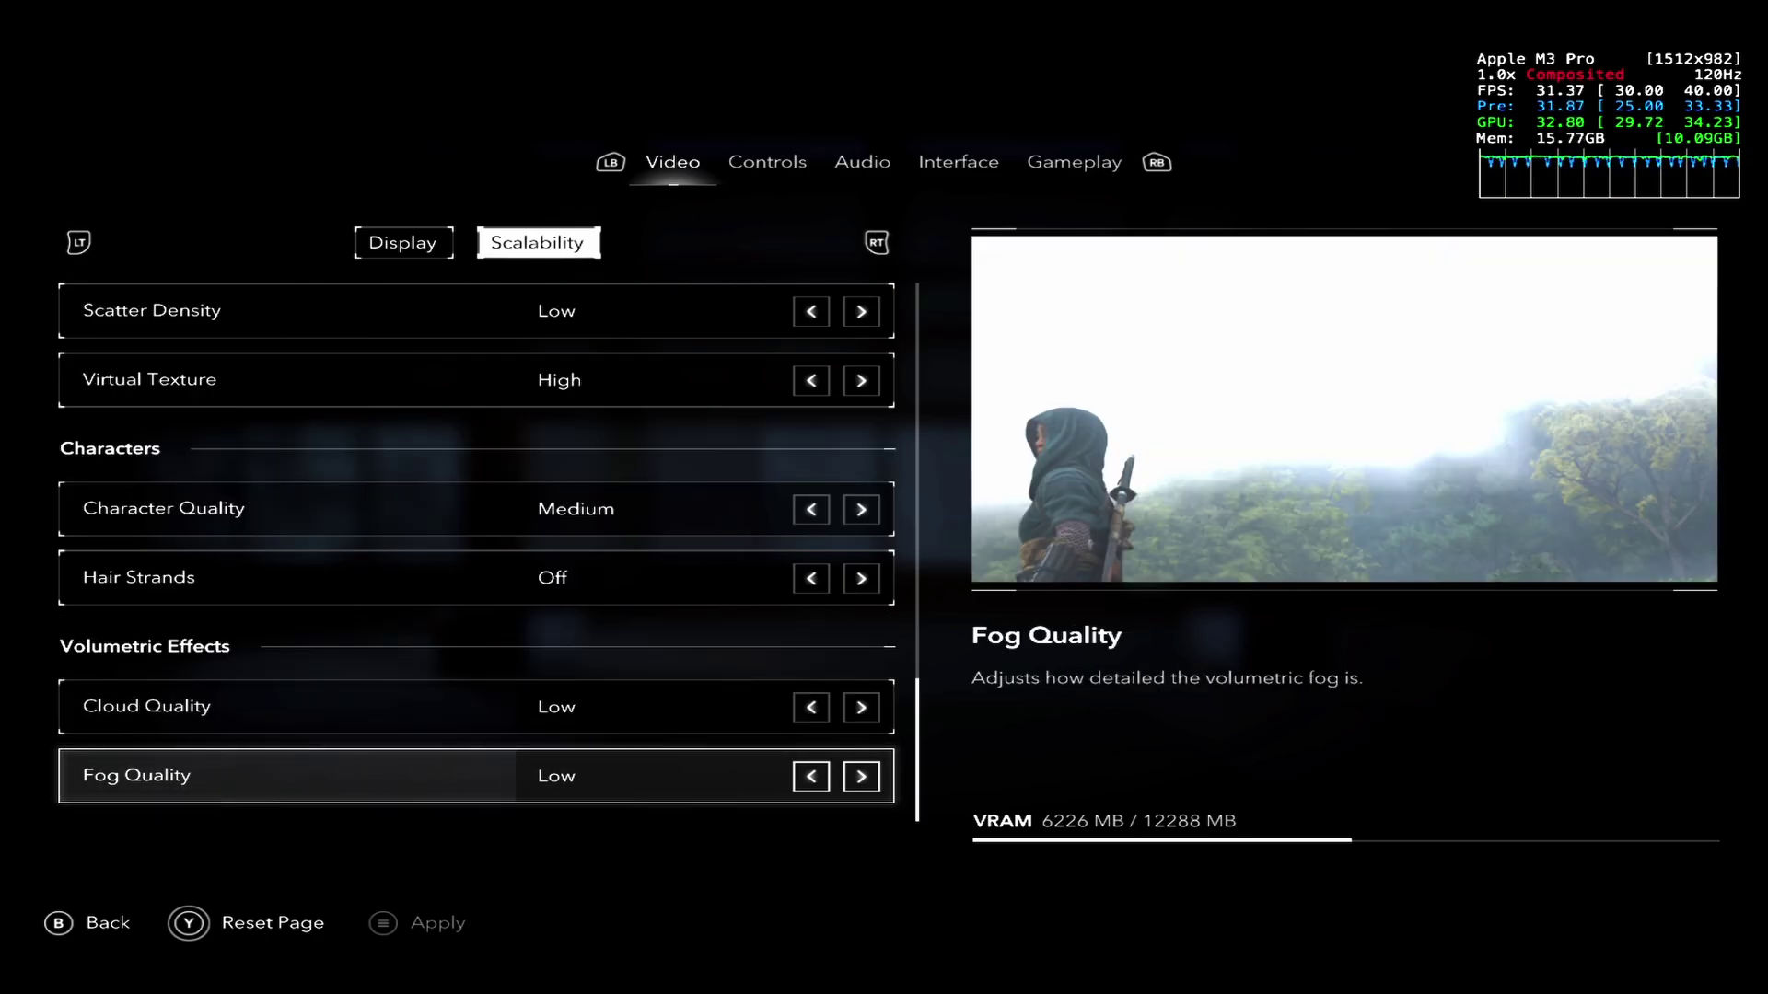
pyautogui.press('Up')
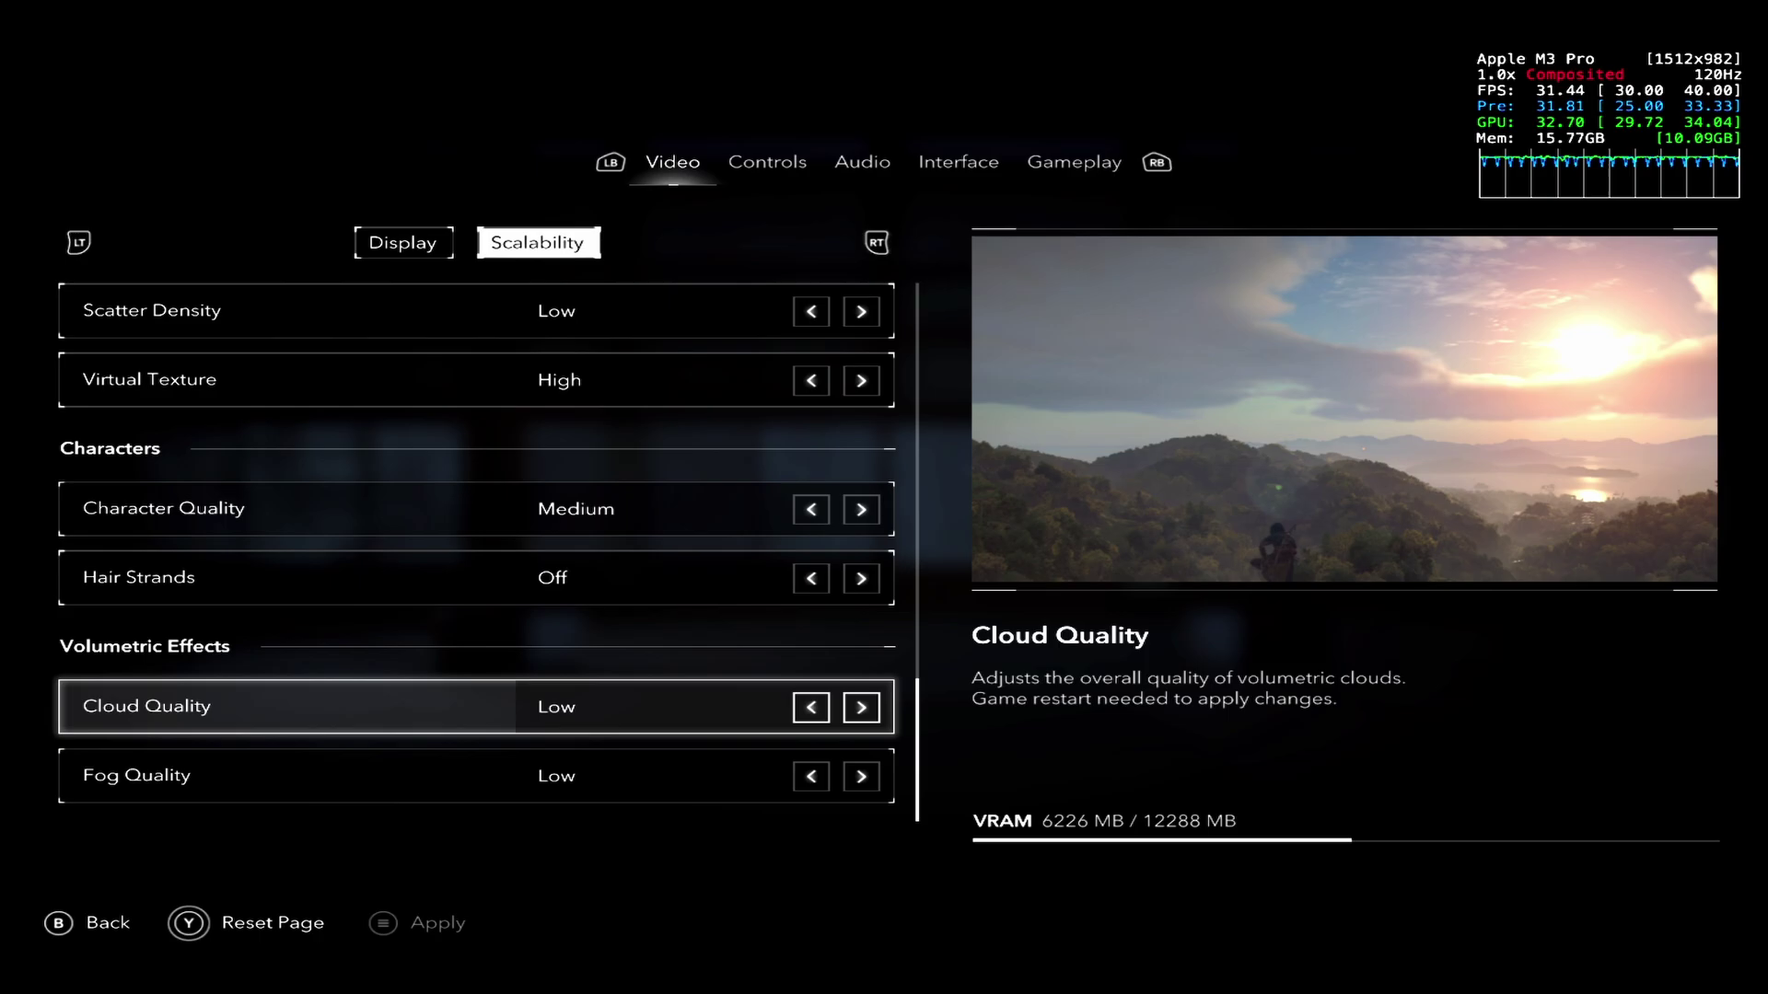
pyautogui.press('Down')
pyautogui.press('Up')
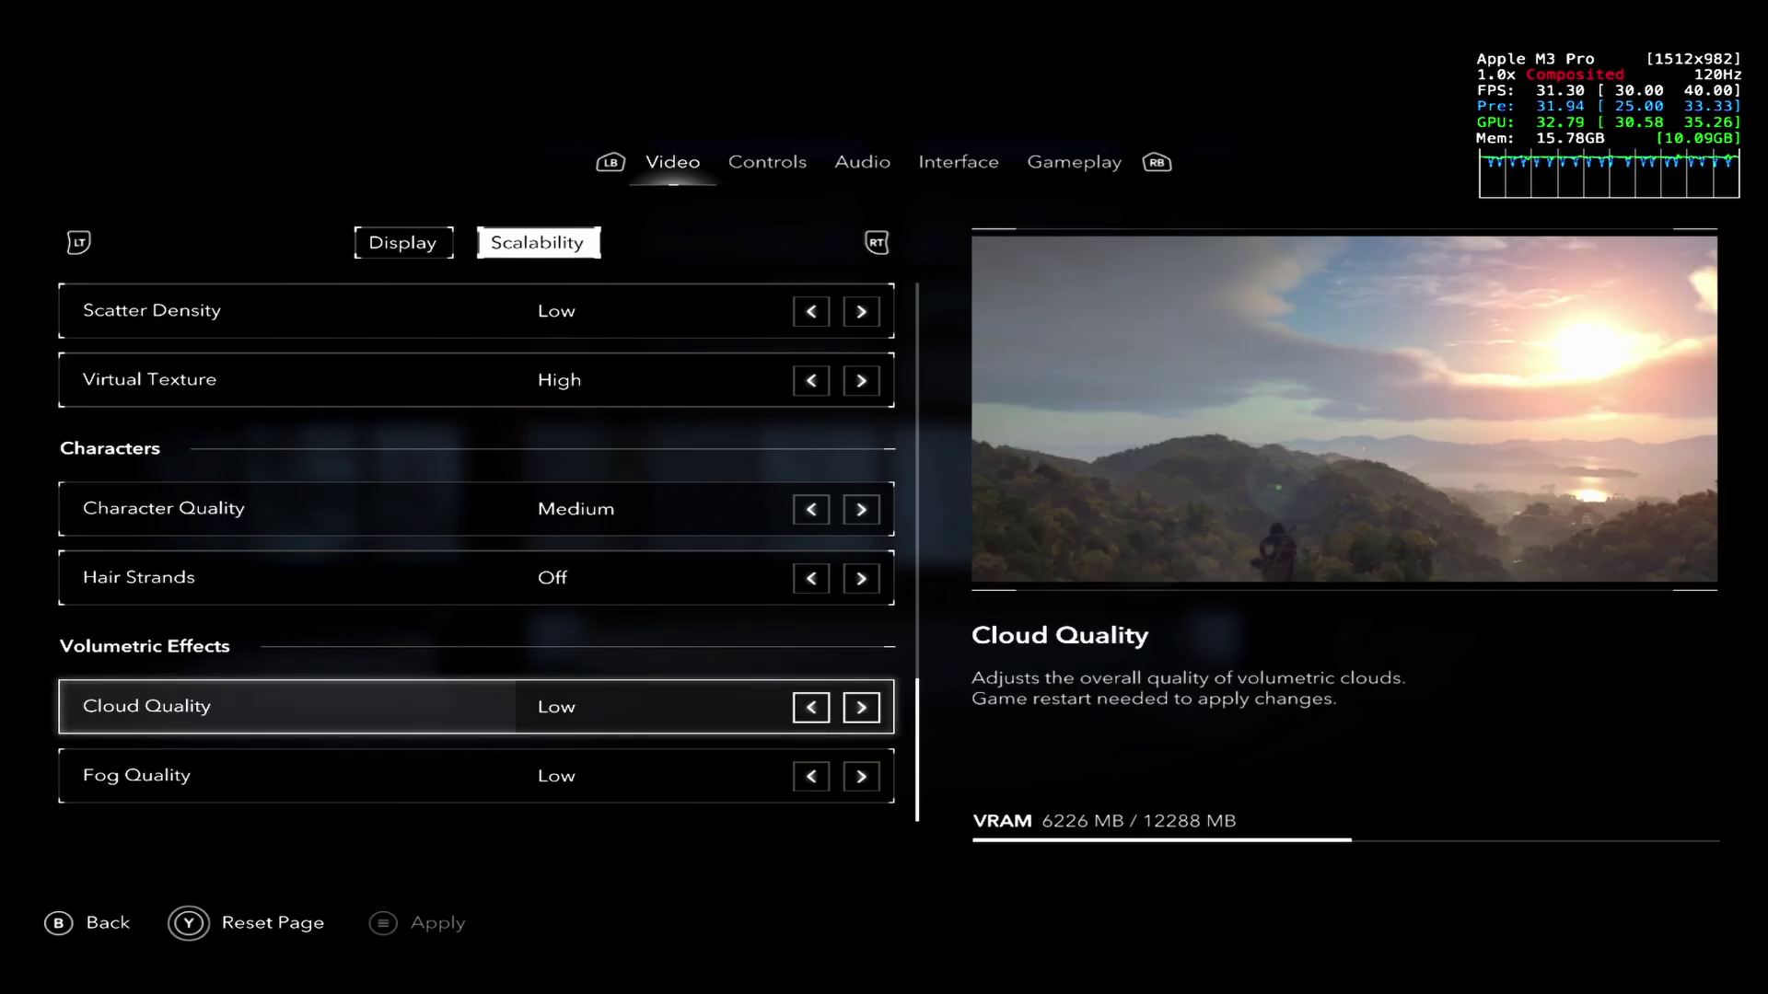
# - Leave the video options and resume the game
pyautogui.press('Escape')
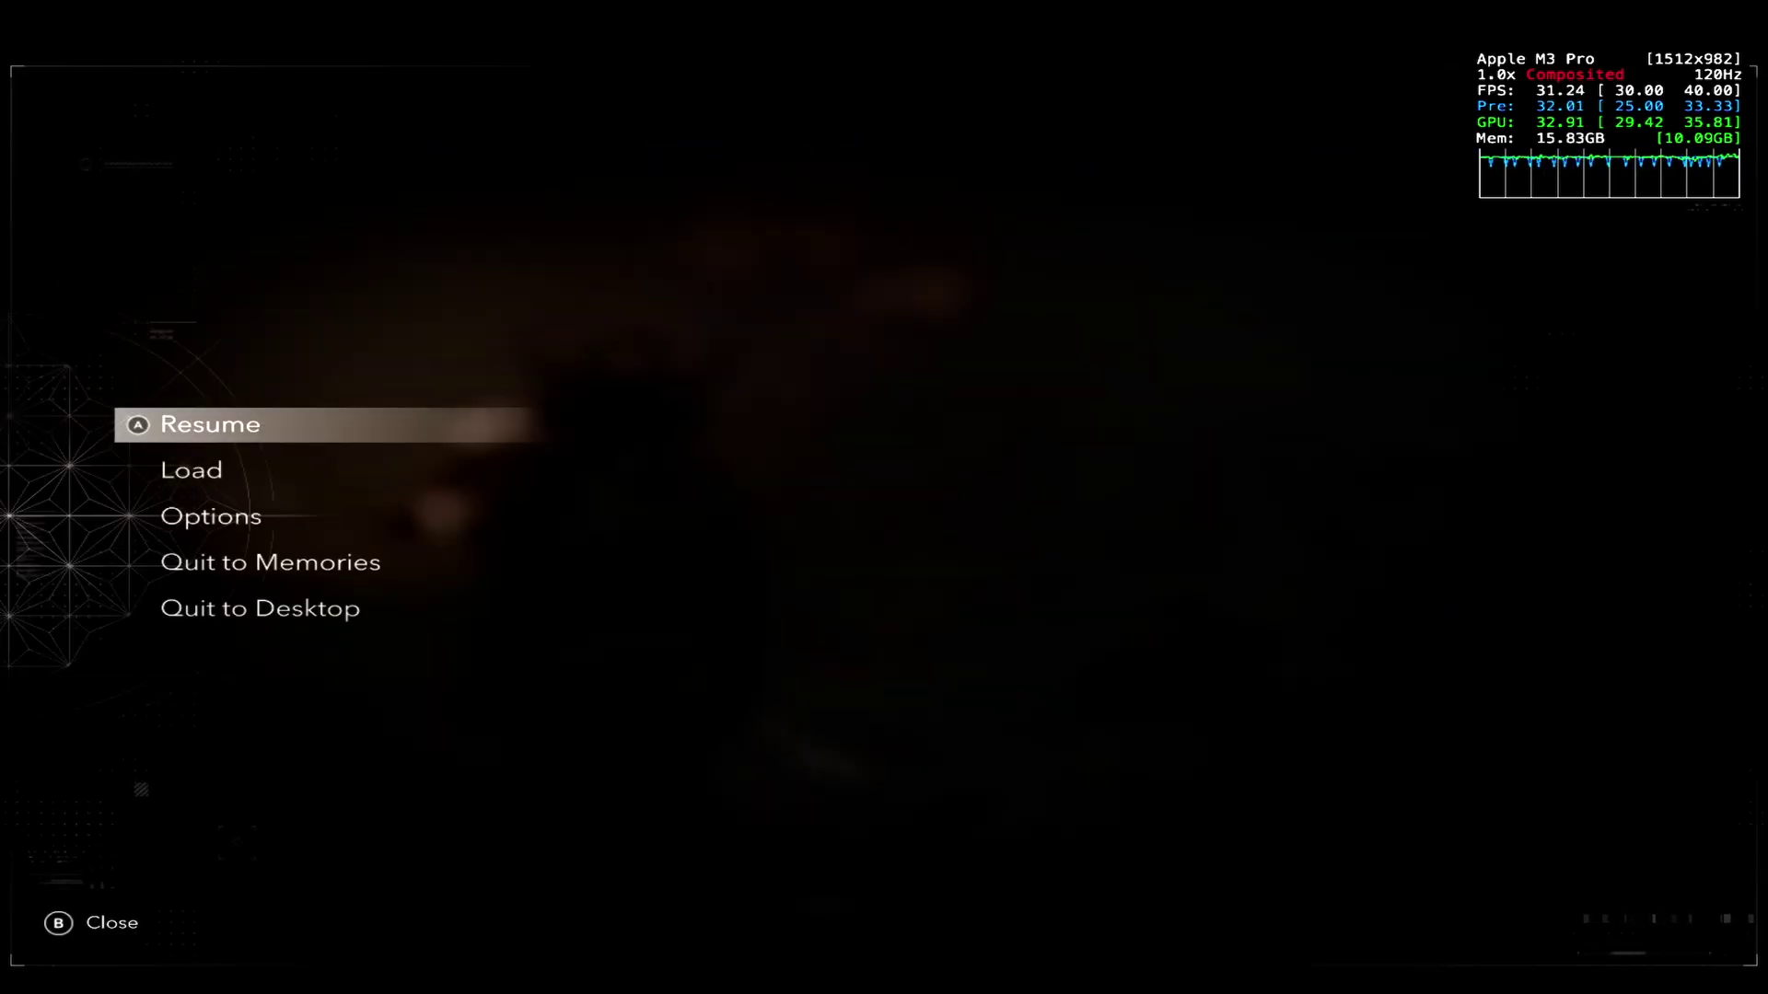
pyautogui.press('w')
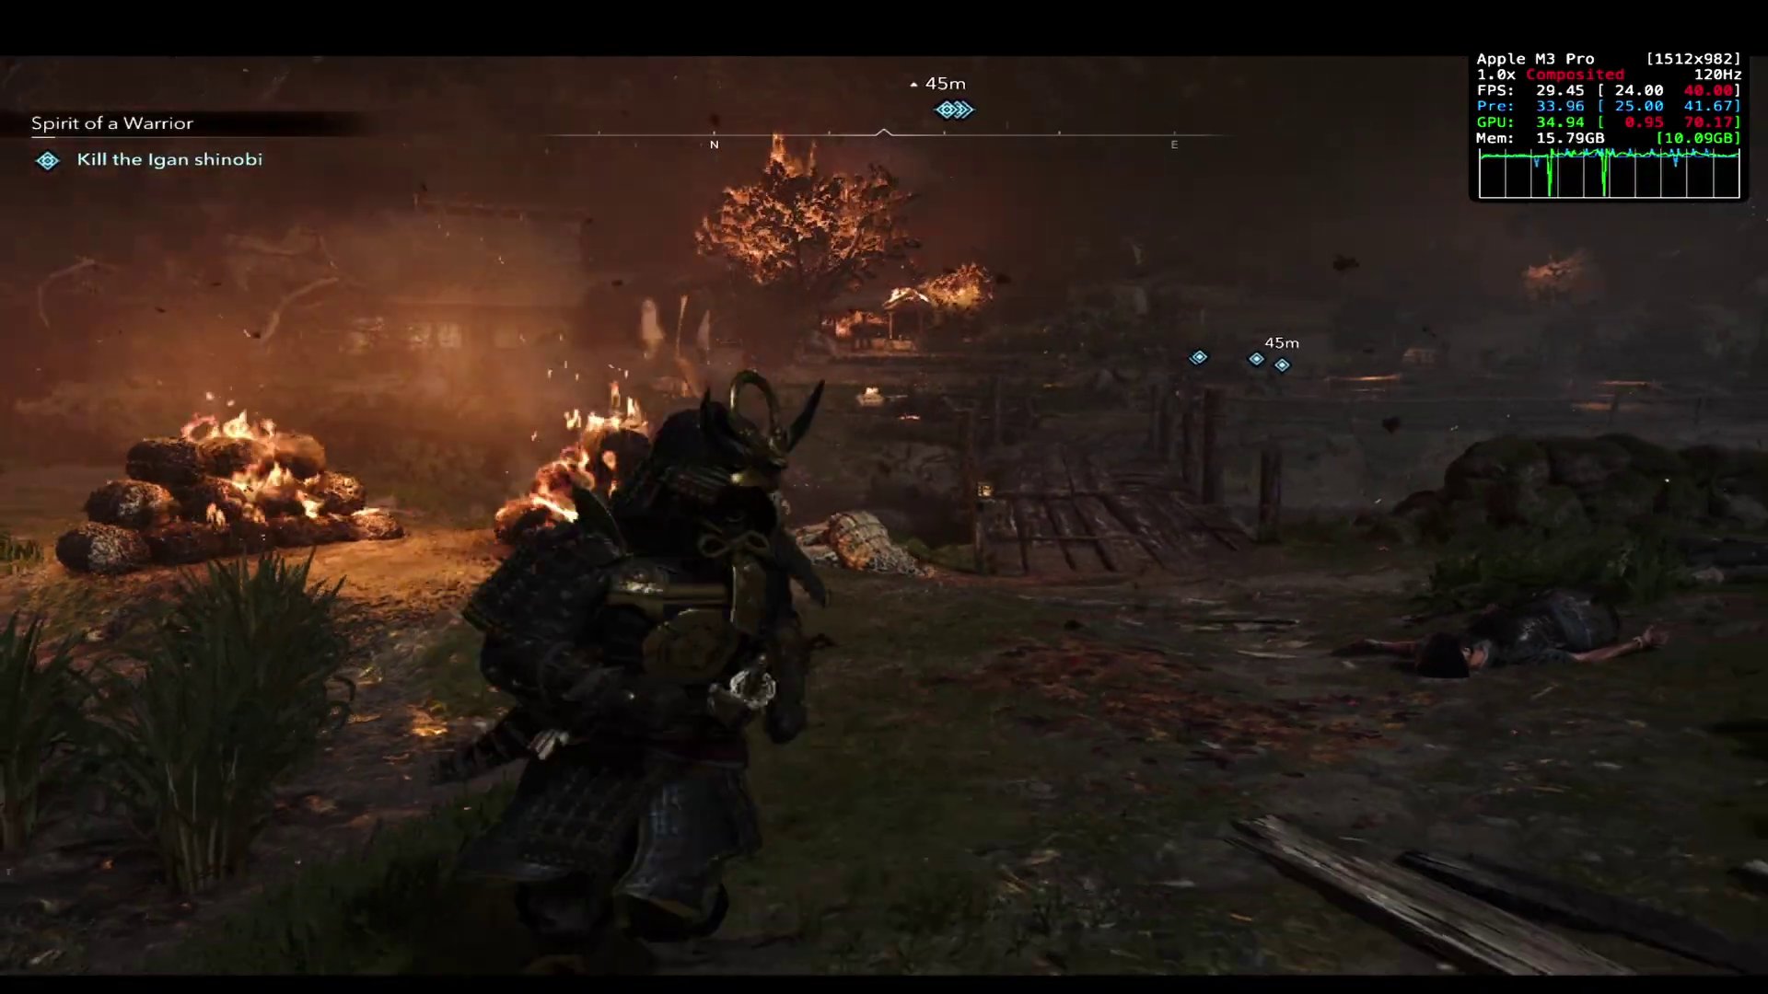
pyautogui.press('w')
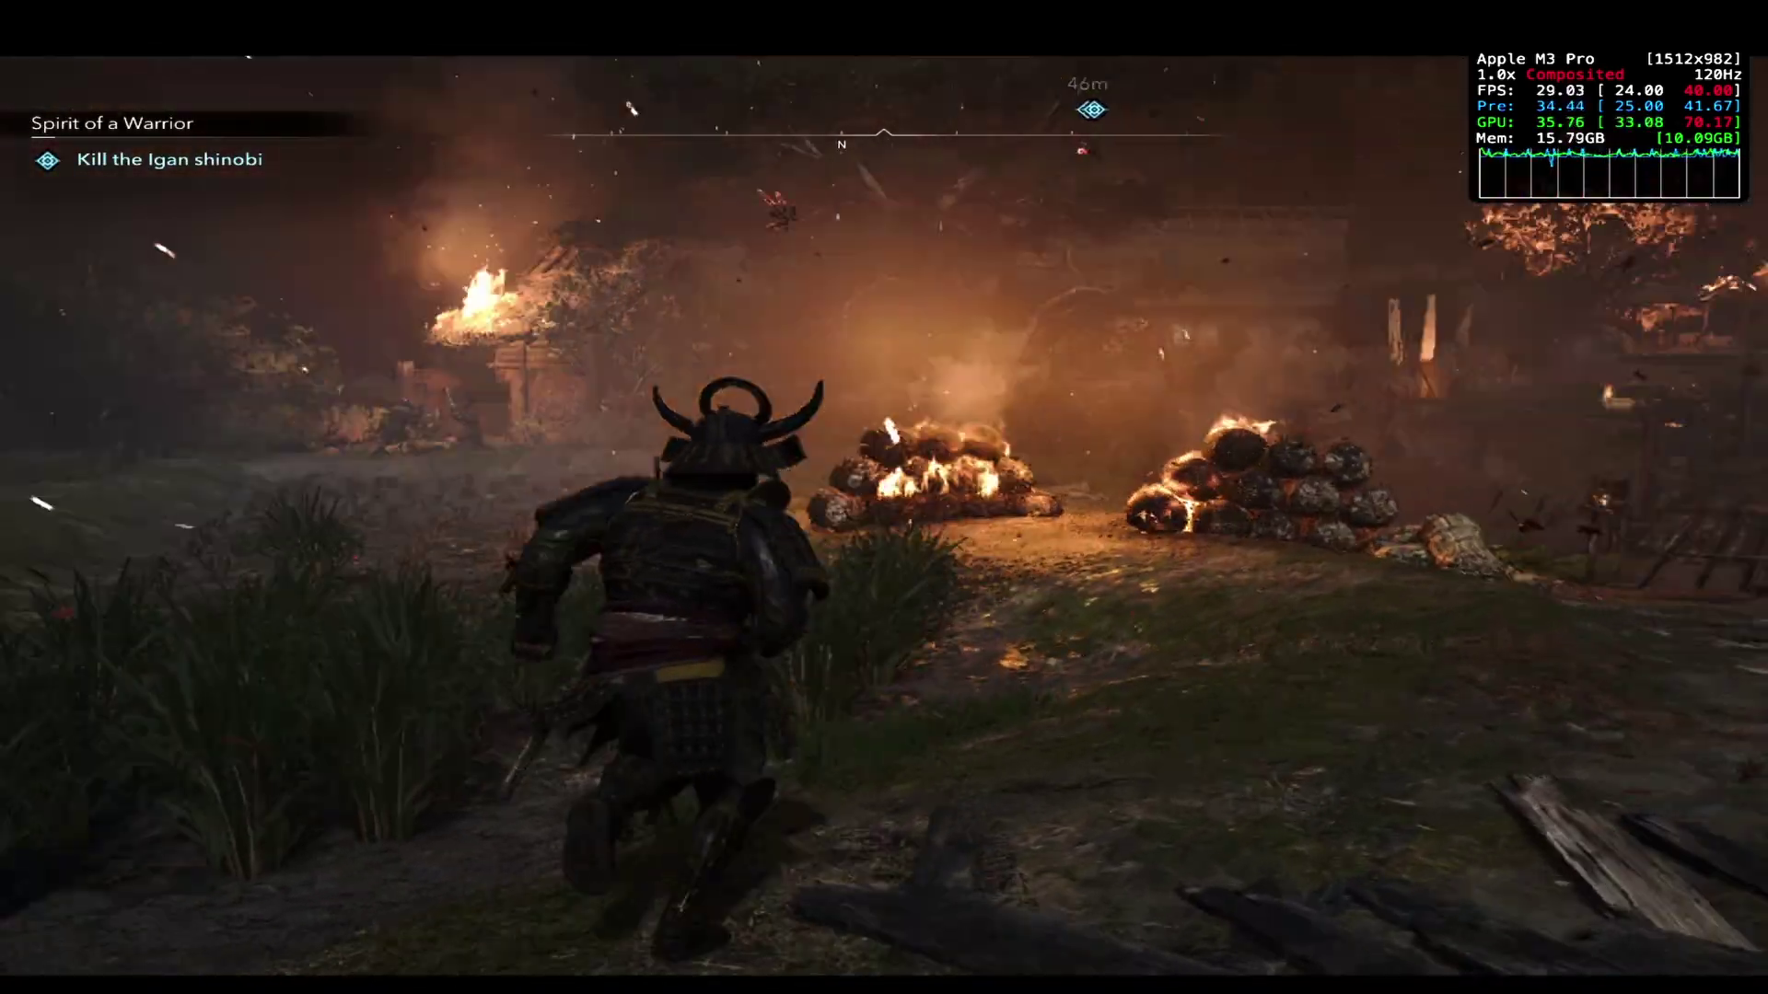
pyautogui.press('w')
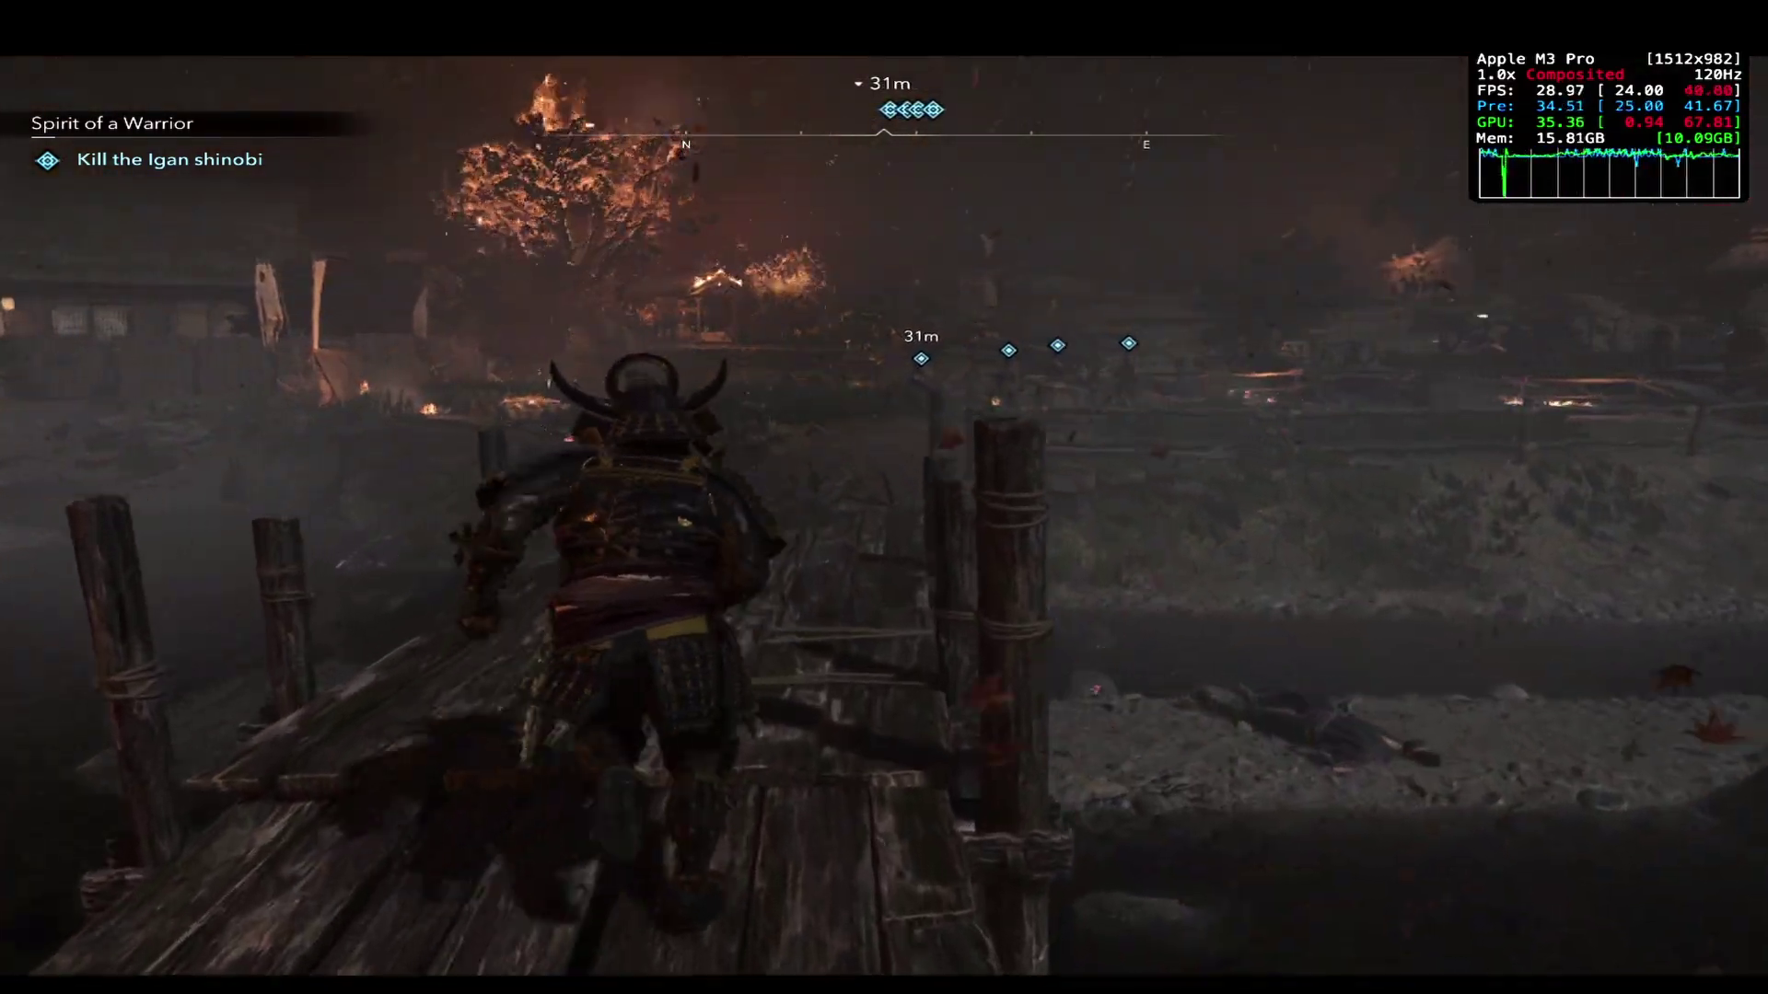
pyautogui.press('w')
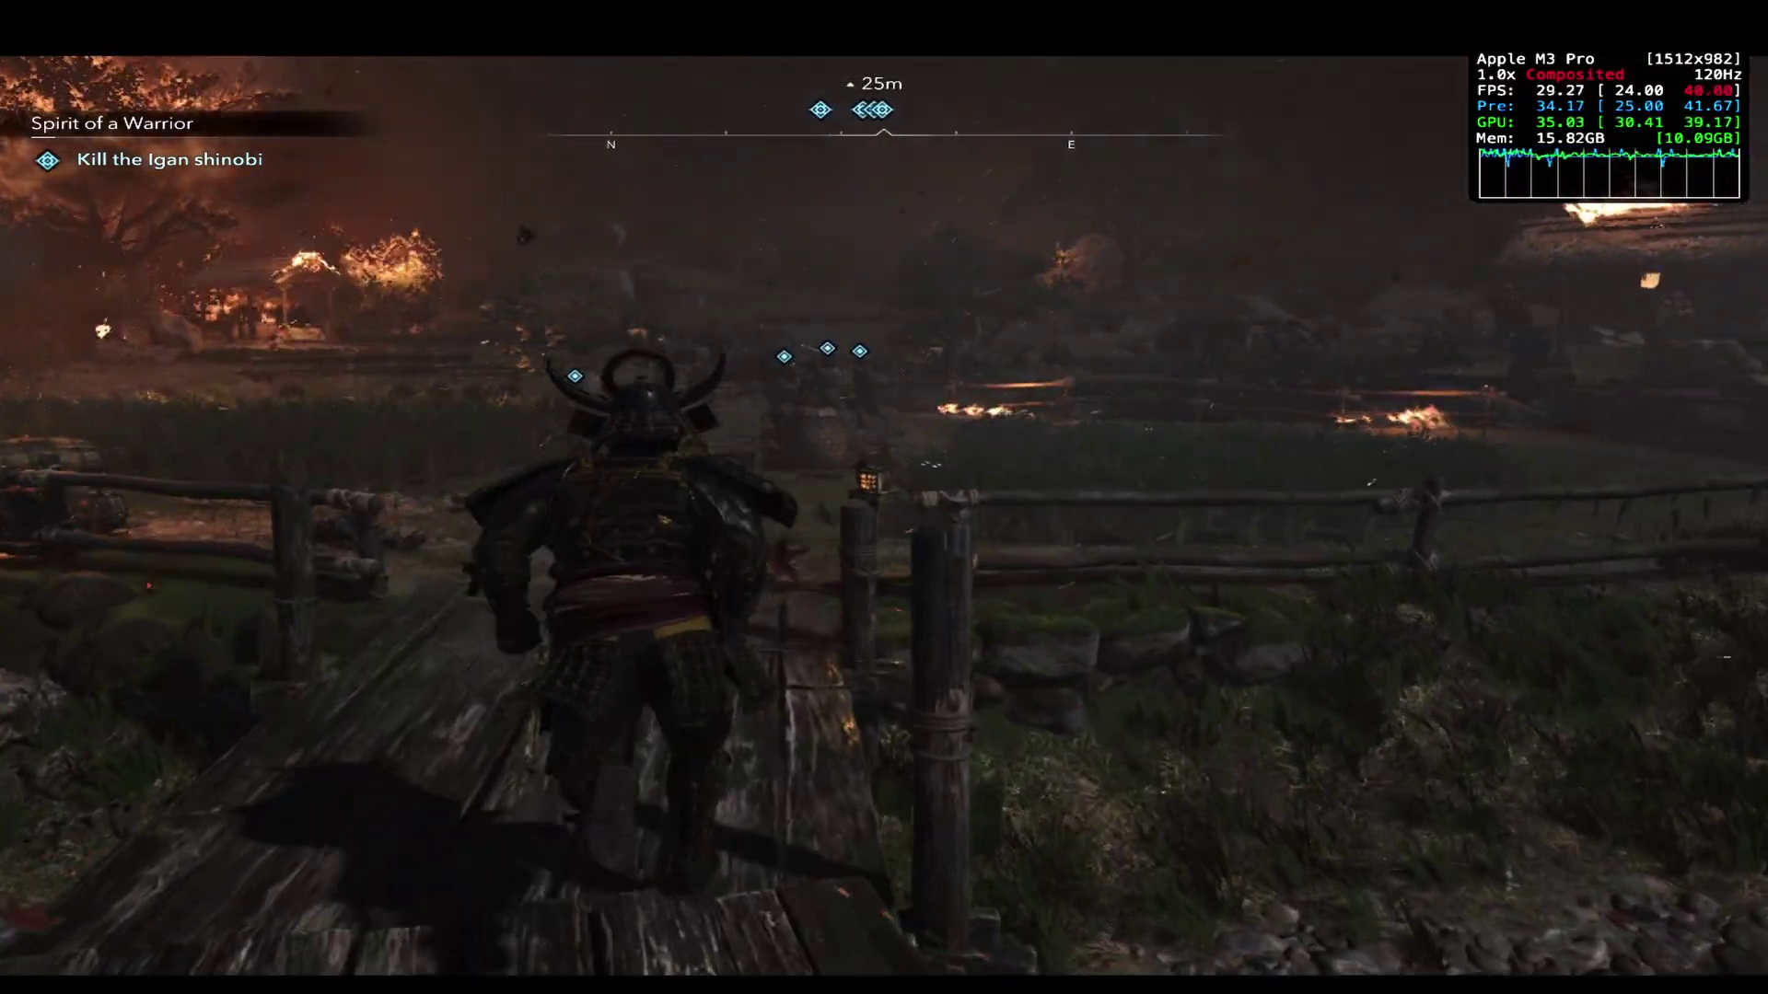
pyautogui.press('w')
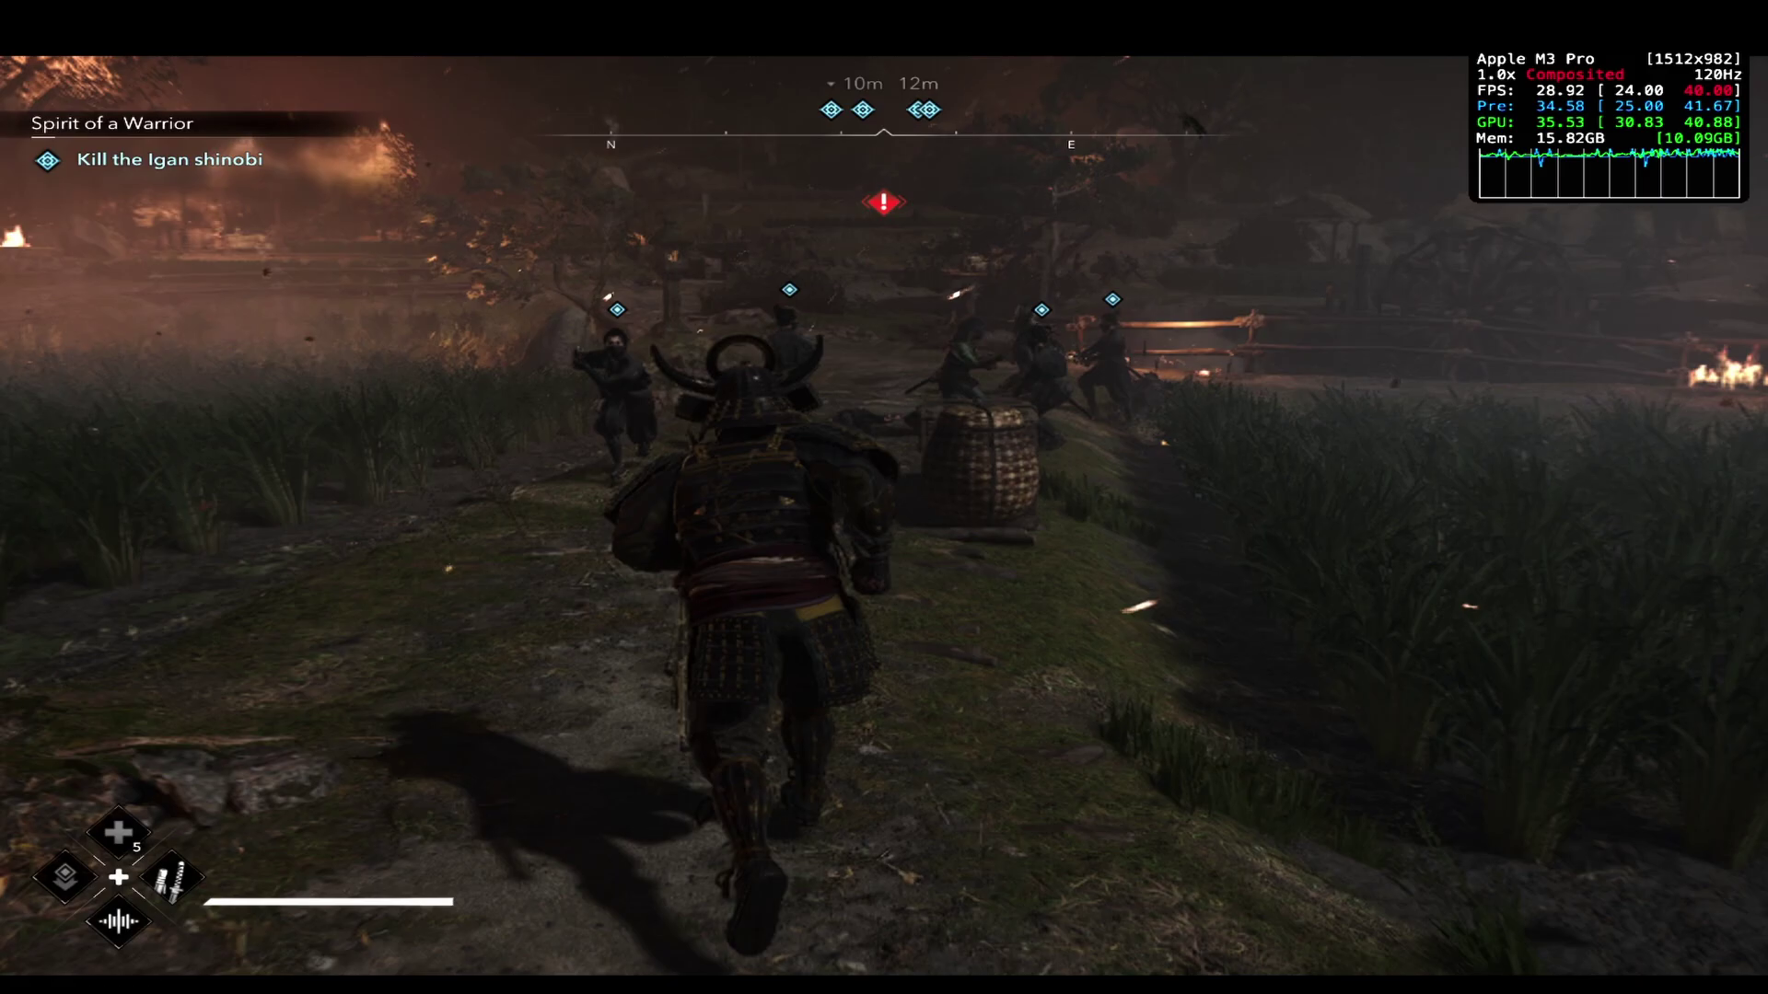
pyautogui.press('w')
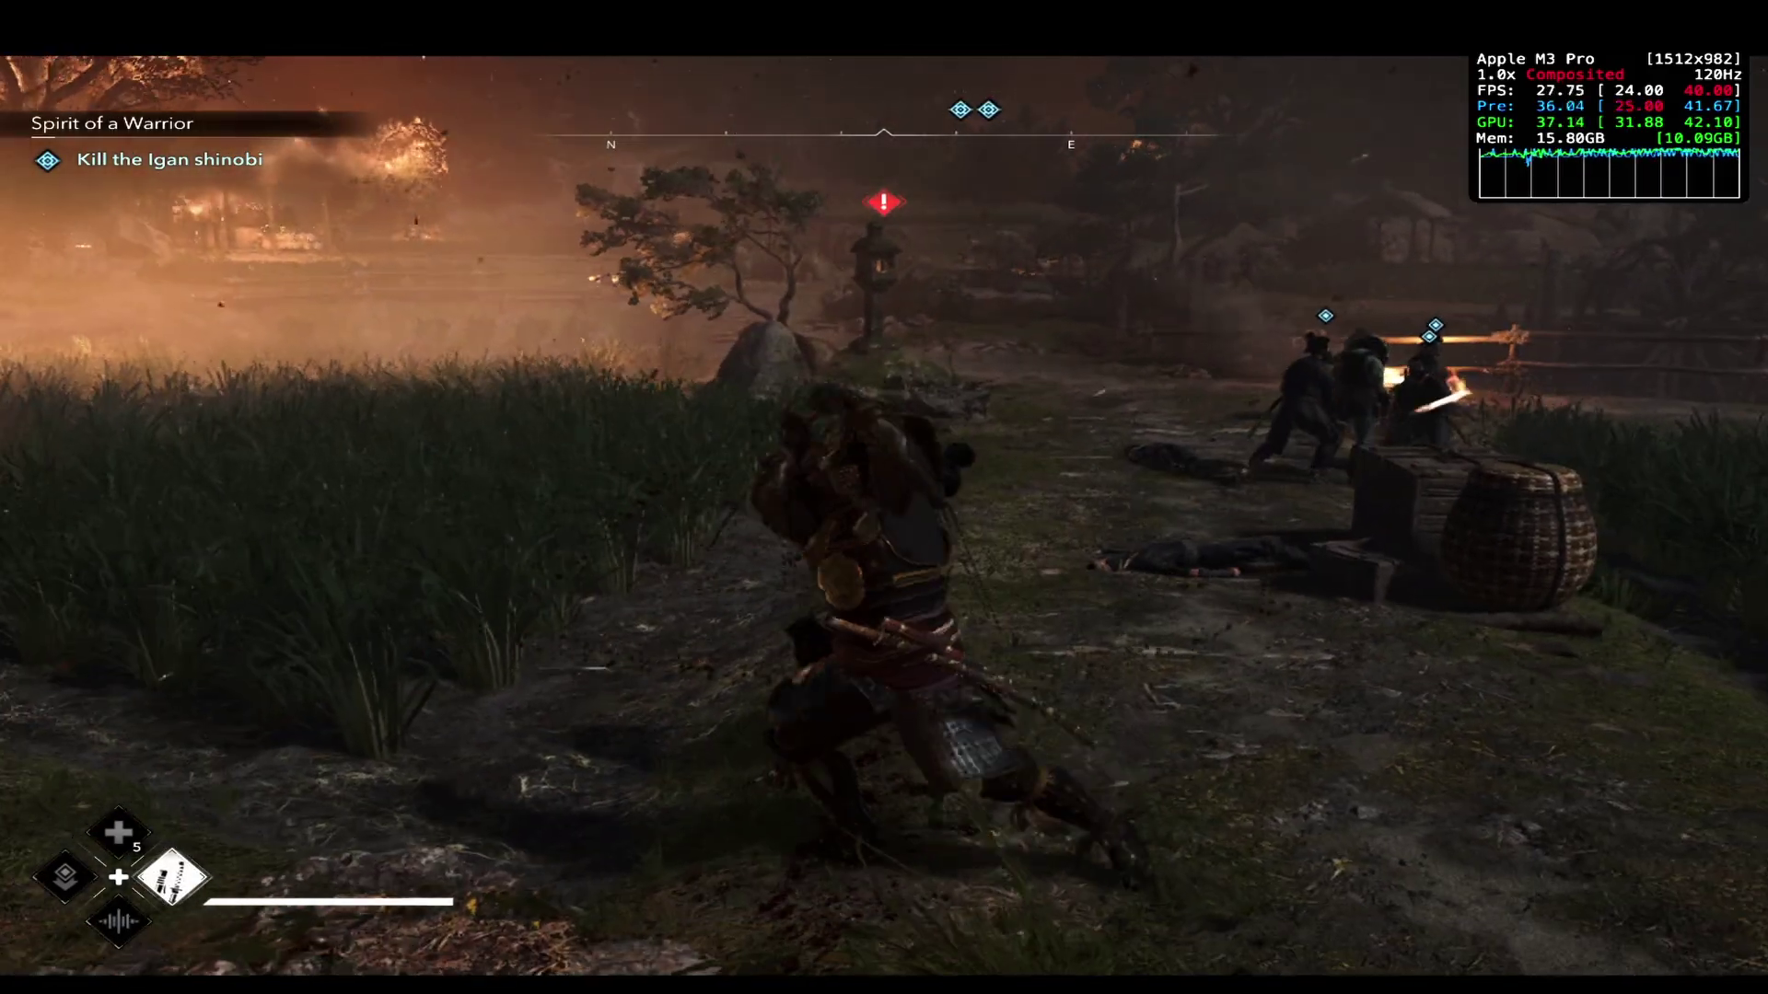
pyautogui.press('w')
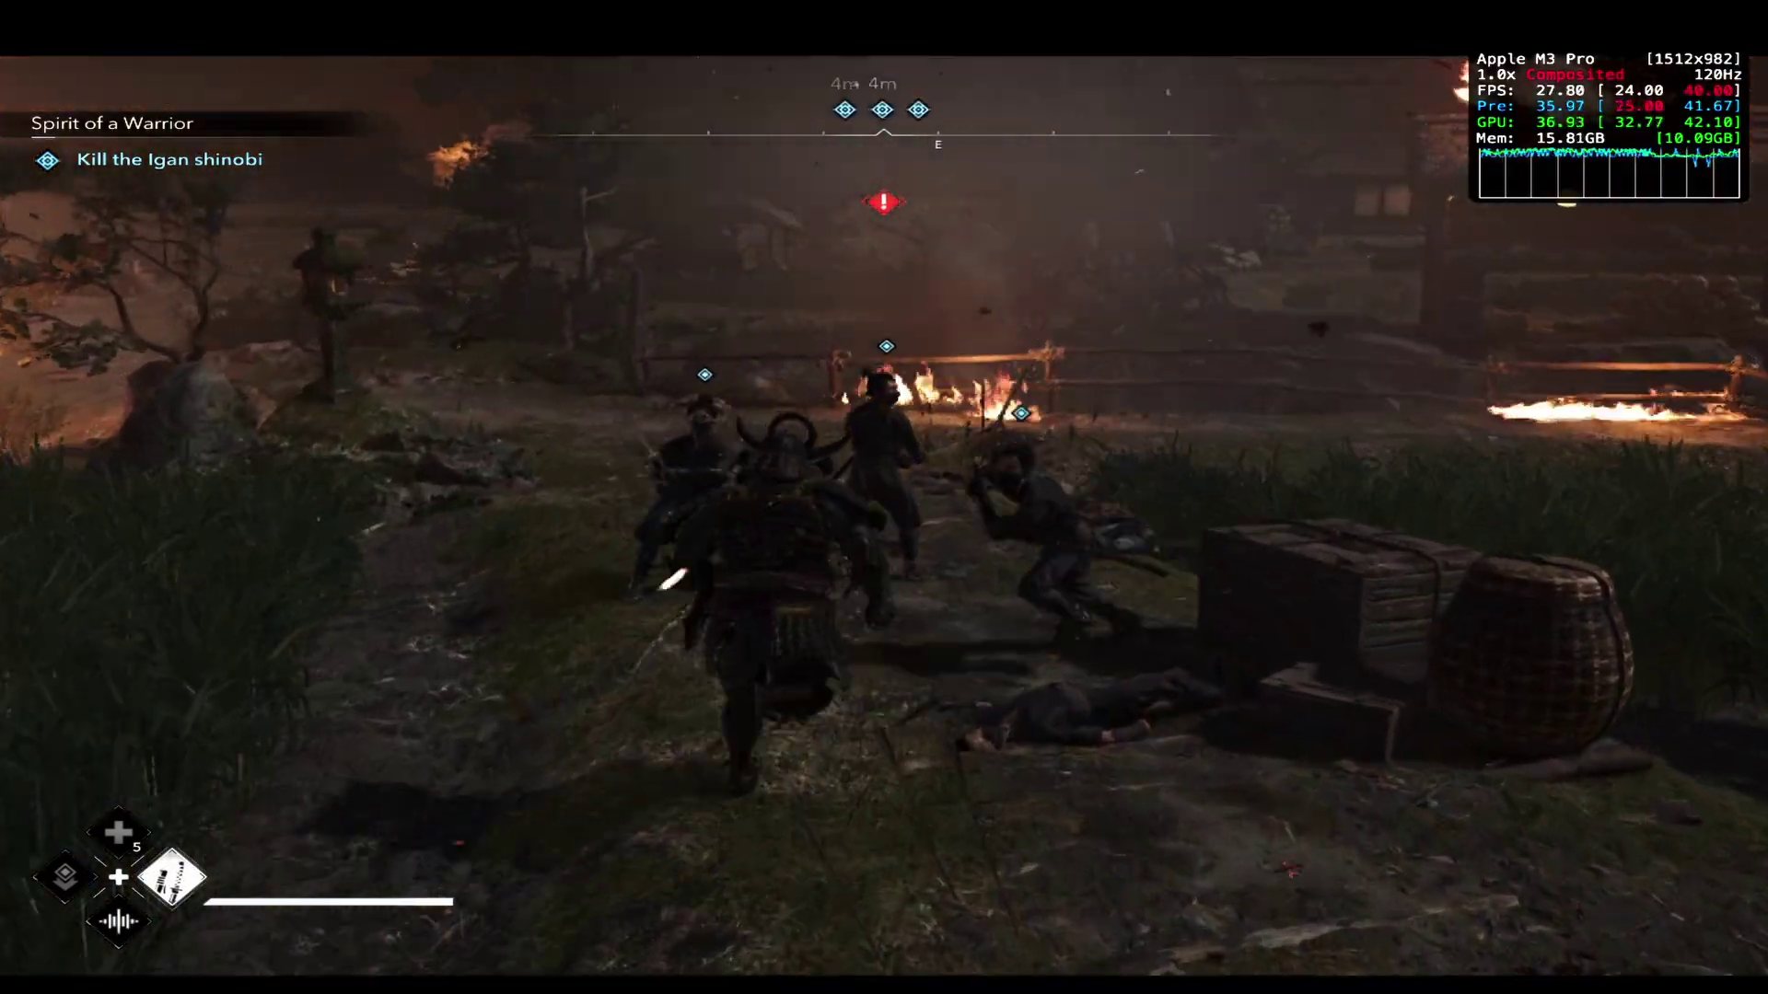
pyautogui.press('w')
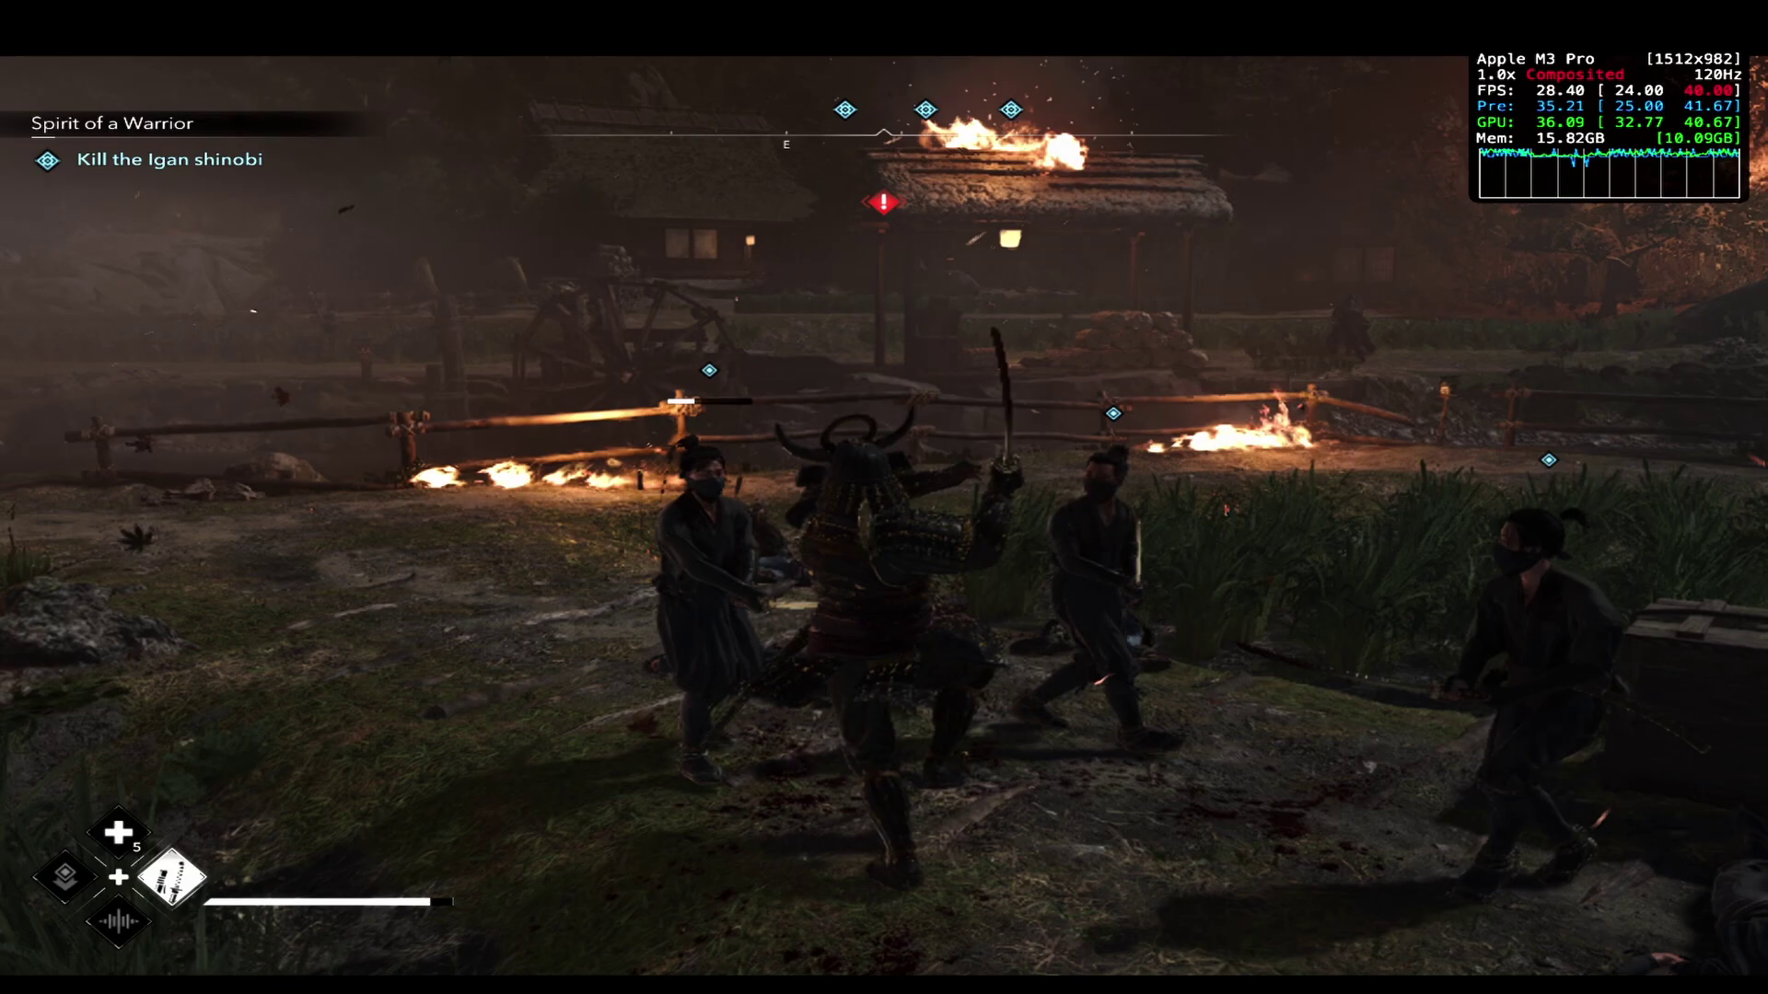
pyautogui.press('w')
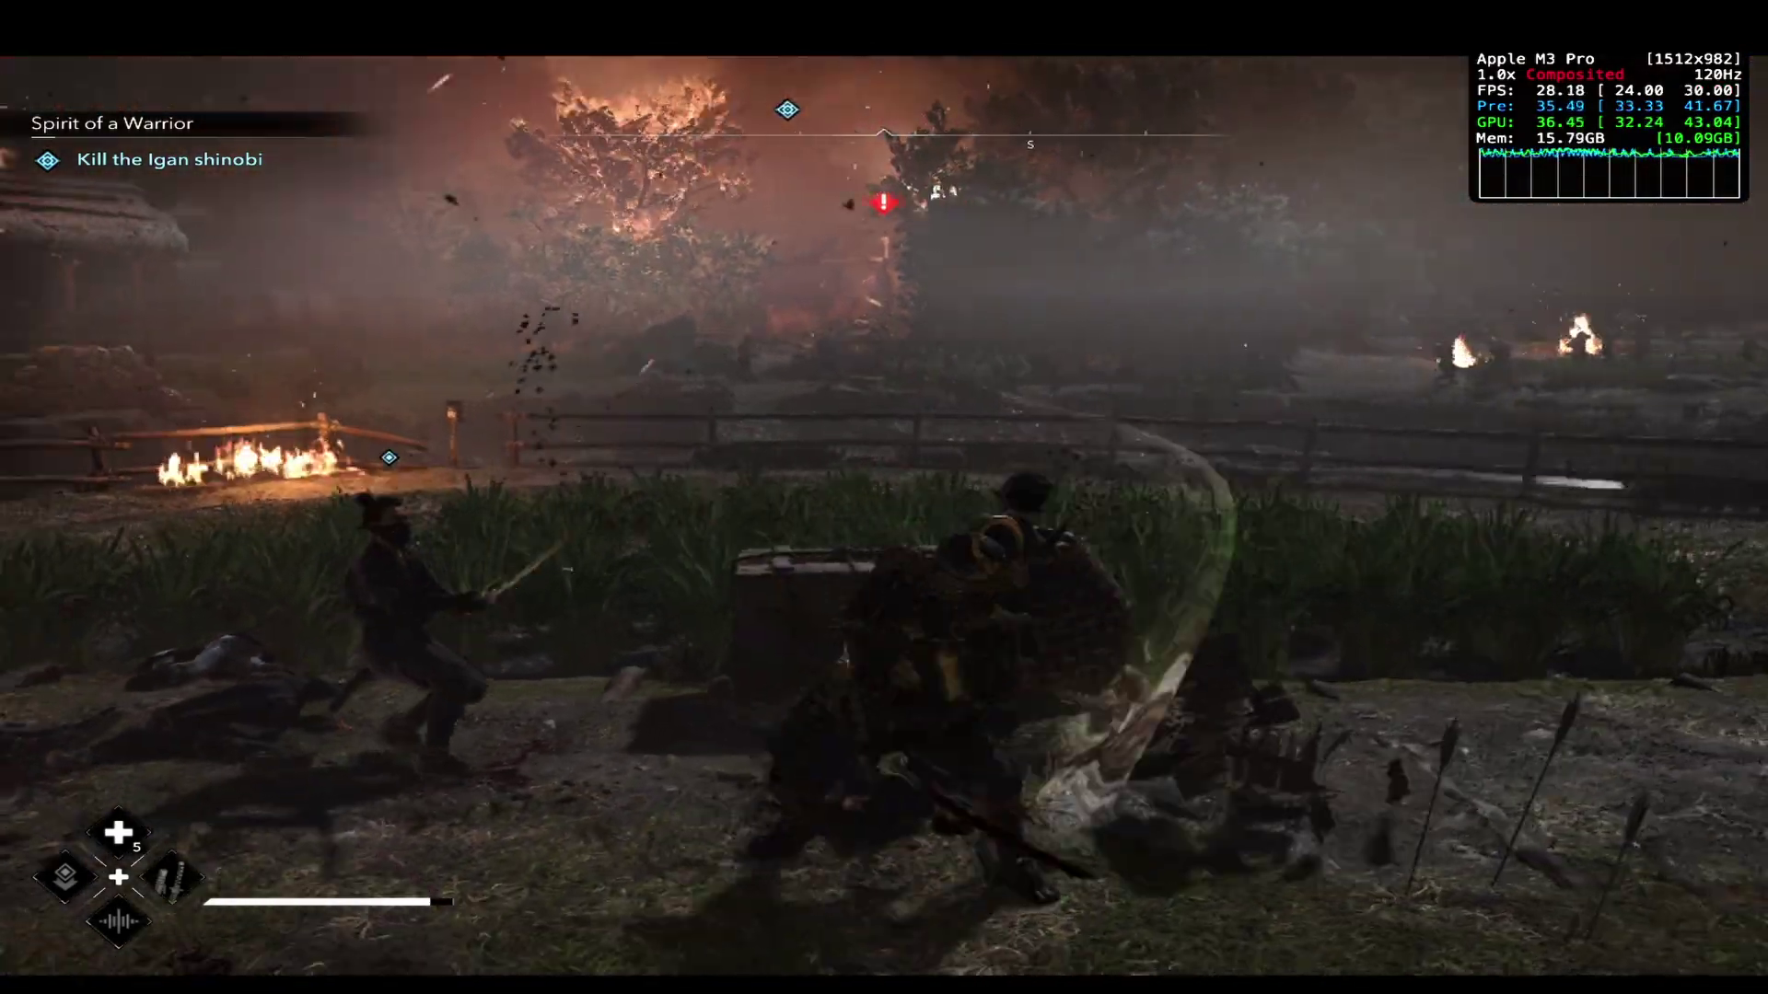
pyautogui.press('w')
pyautogui.click(883, 498)
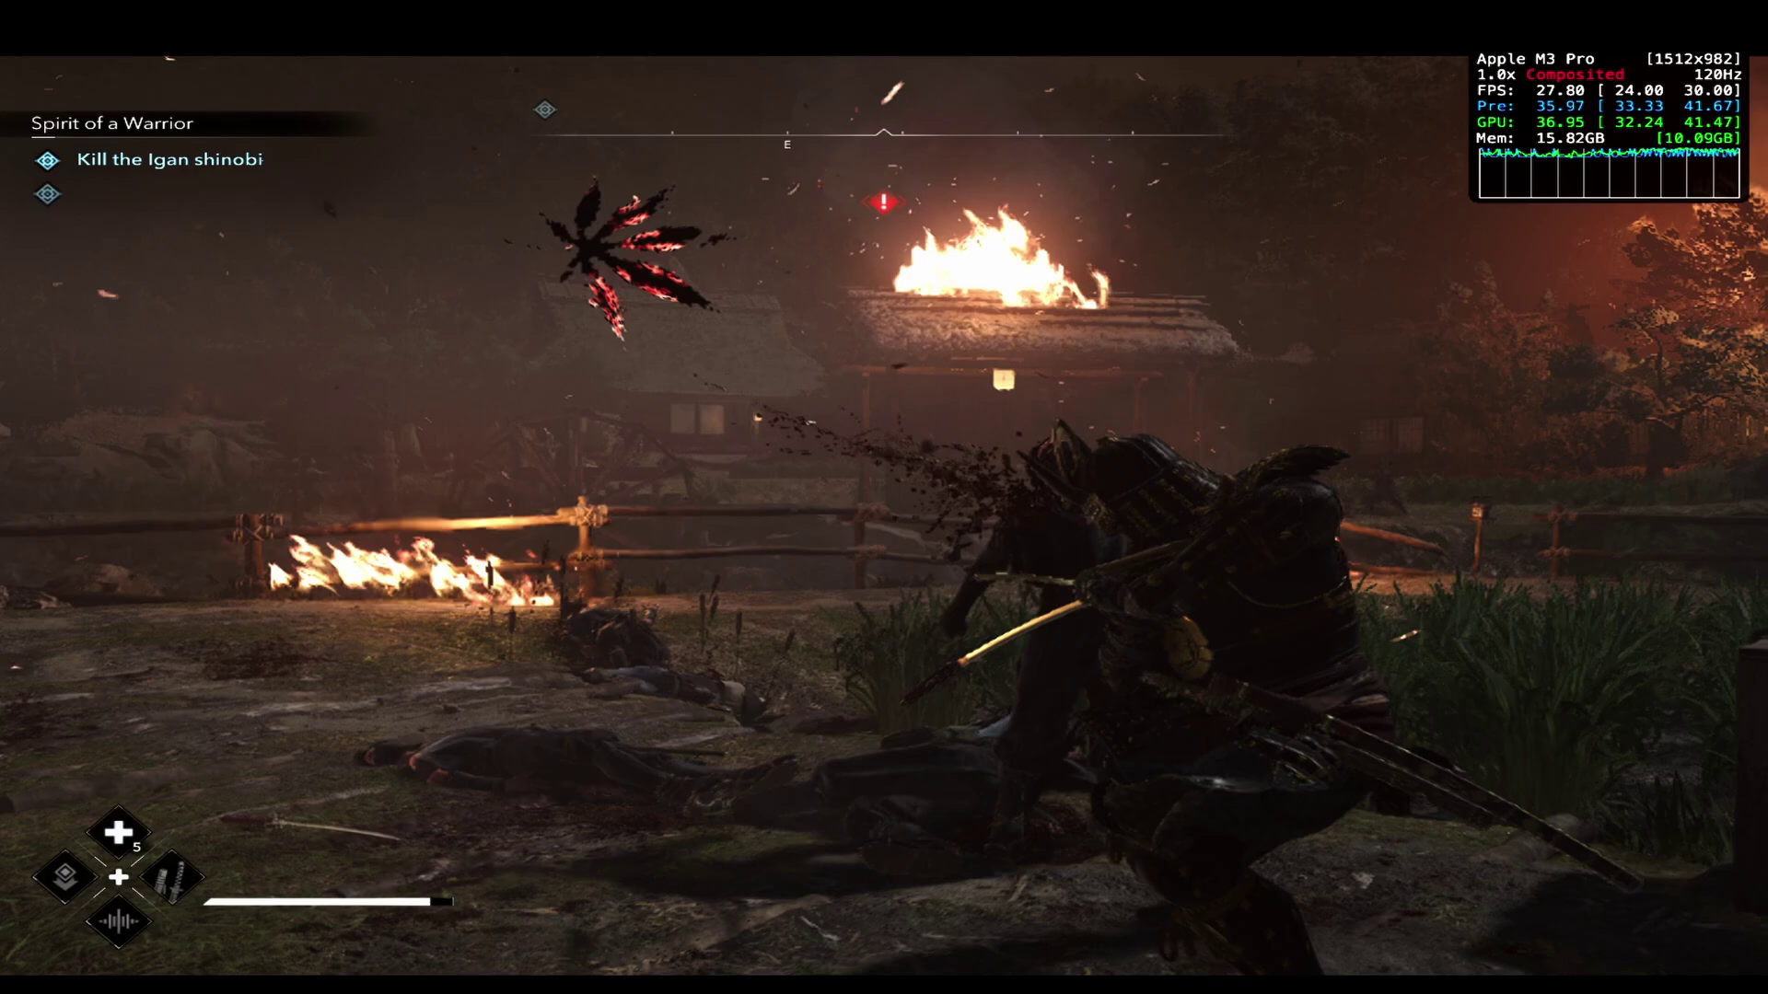
pyautogui.press('w')
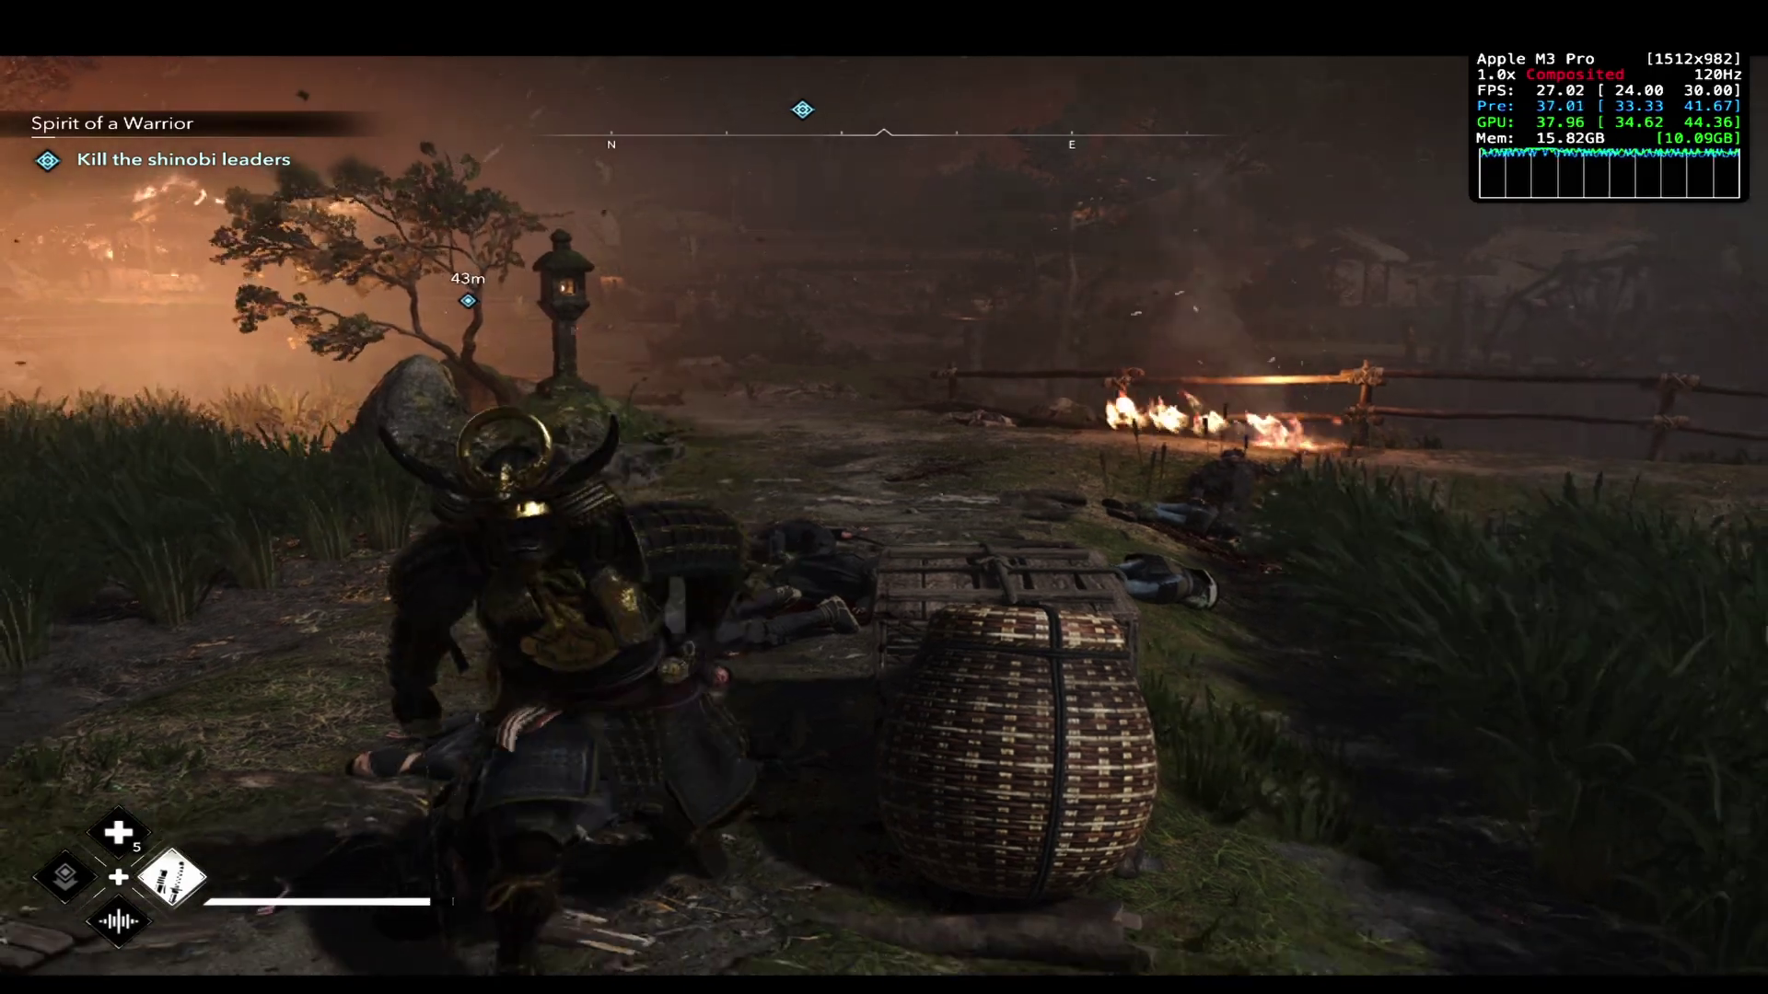
pyautogui.press('s')
pyautogui.press('a')
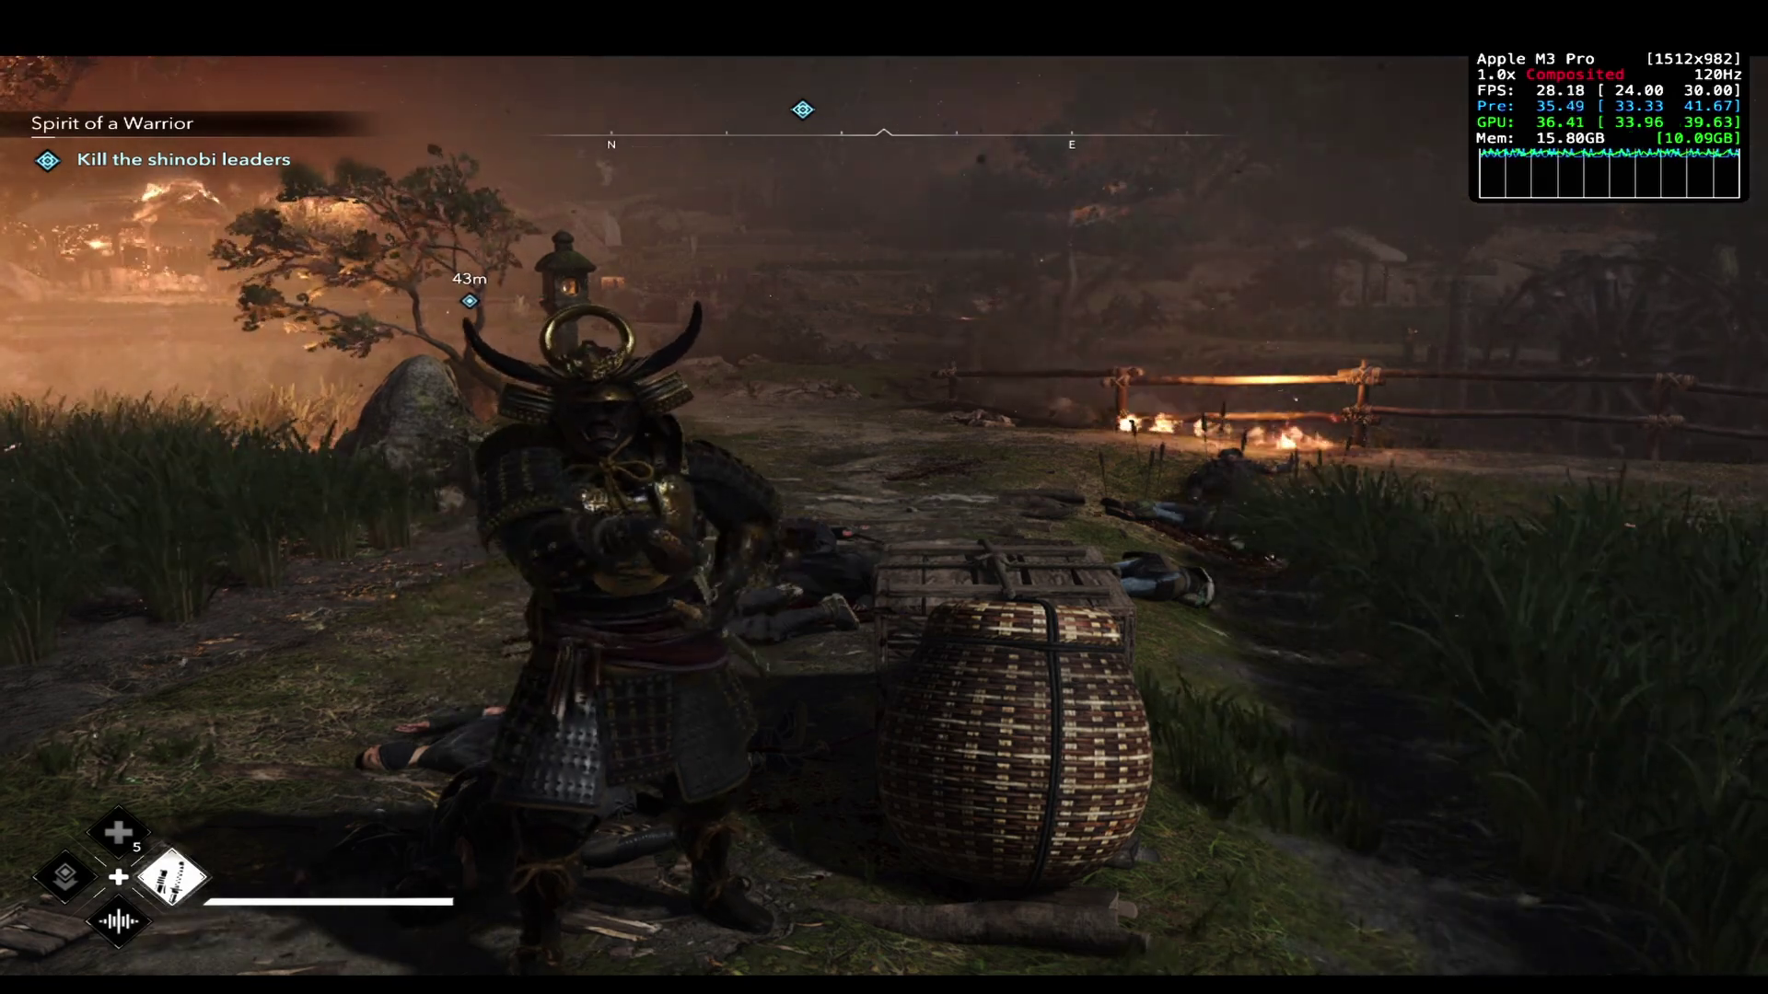
pyautogui.press('w')
pyautogui.press('w')
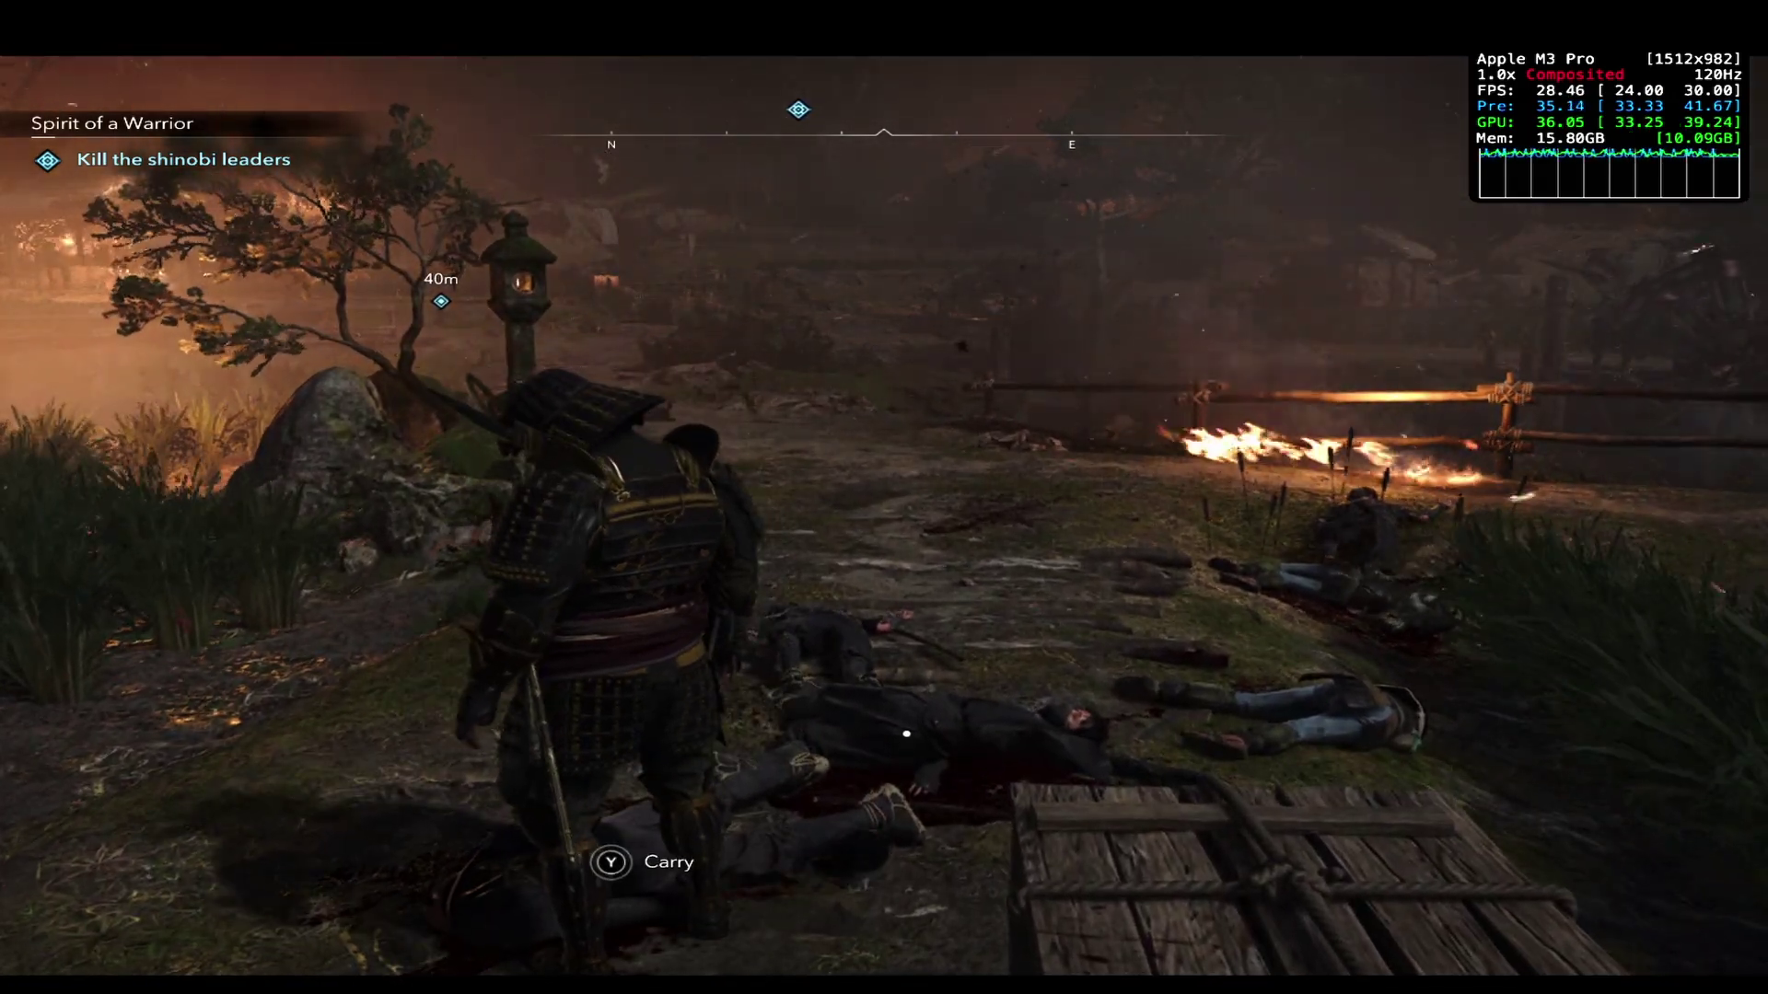